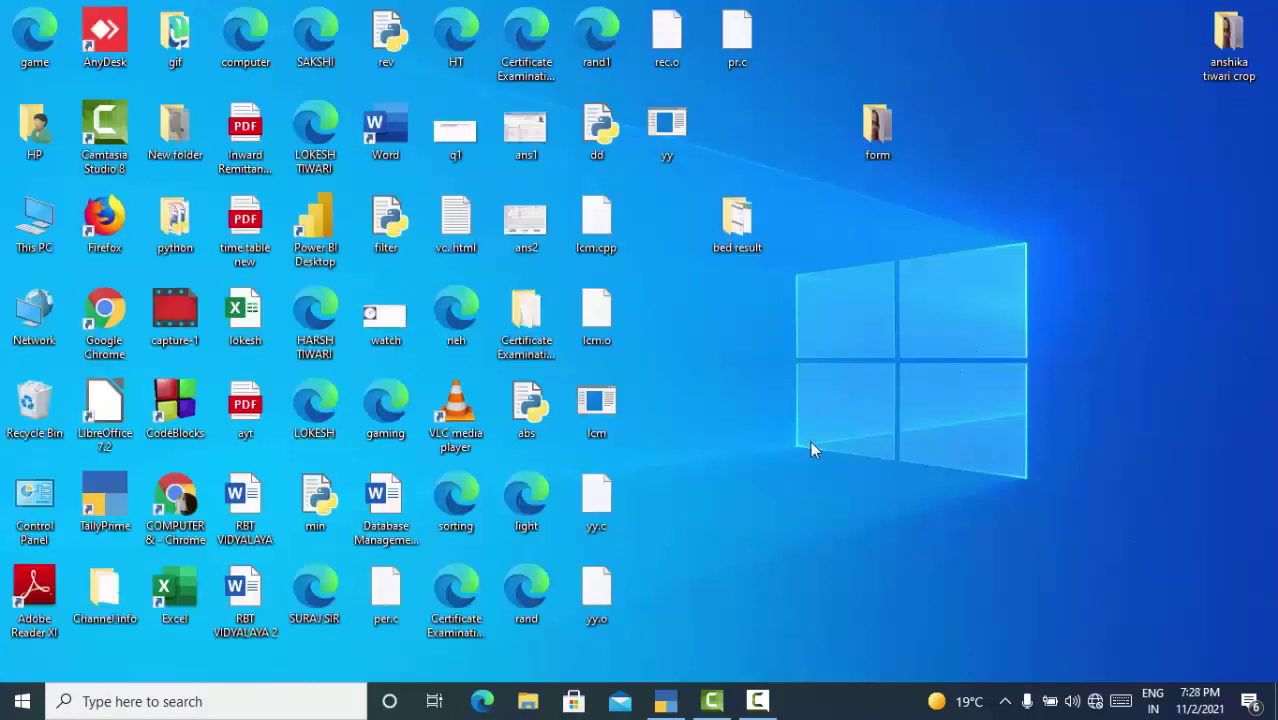
Switch to TallyPrime.
{"action": "left_click", "coordinate": [665, 701]}
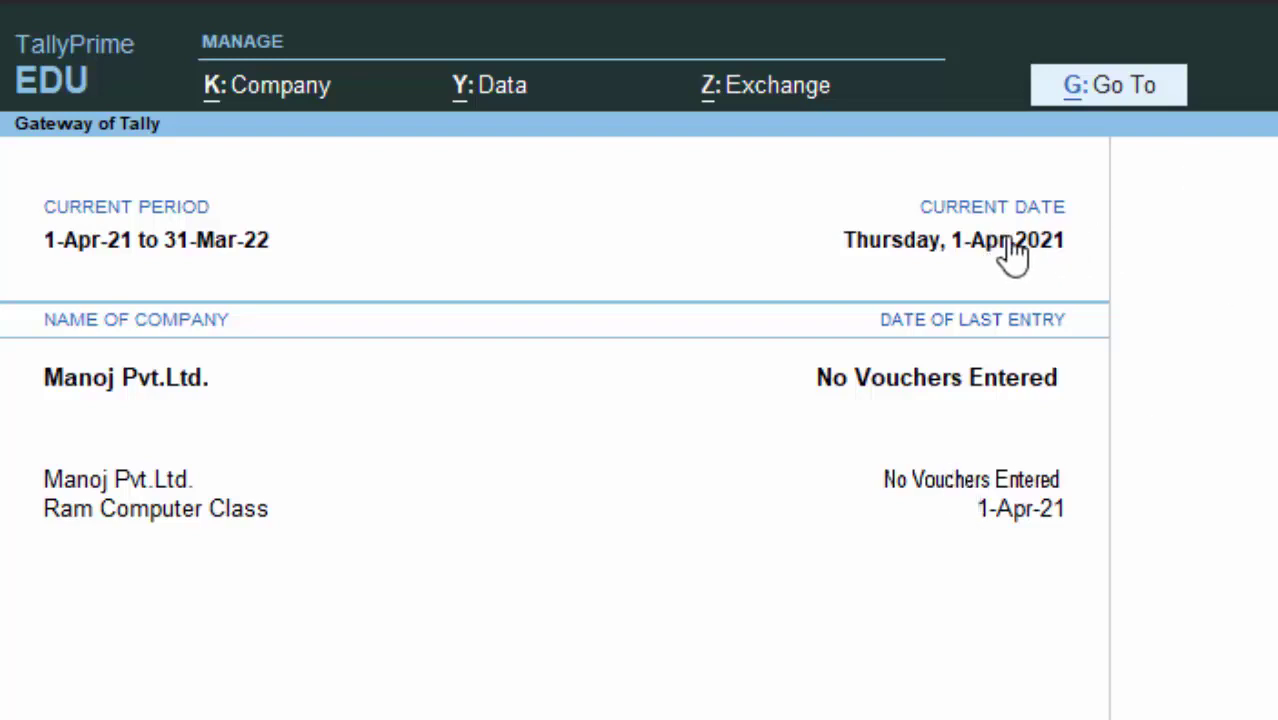
Try to set the current date to 1-4-2020.
{"action": "left_click", "coordinate": [1012, 244]}
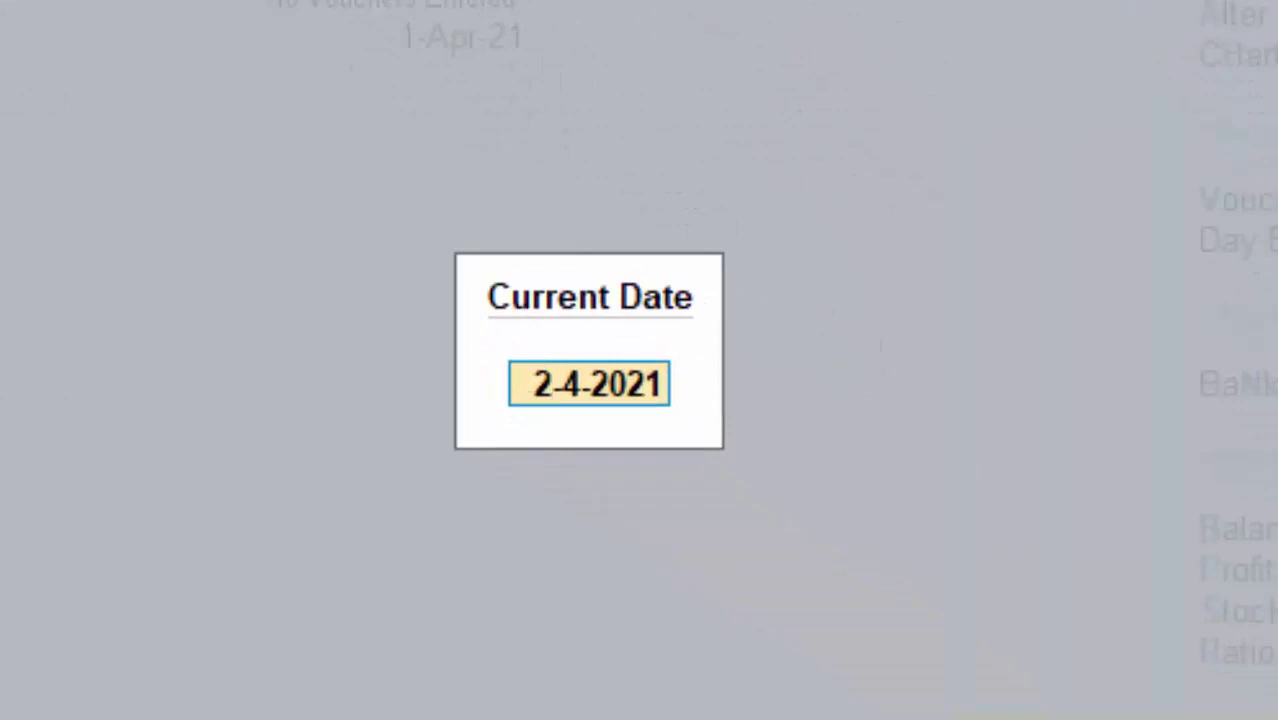
{"action": "type", "text": "1-4"}
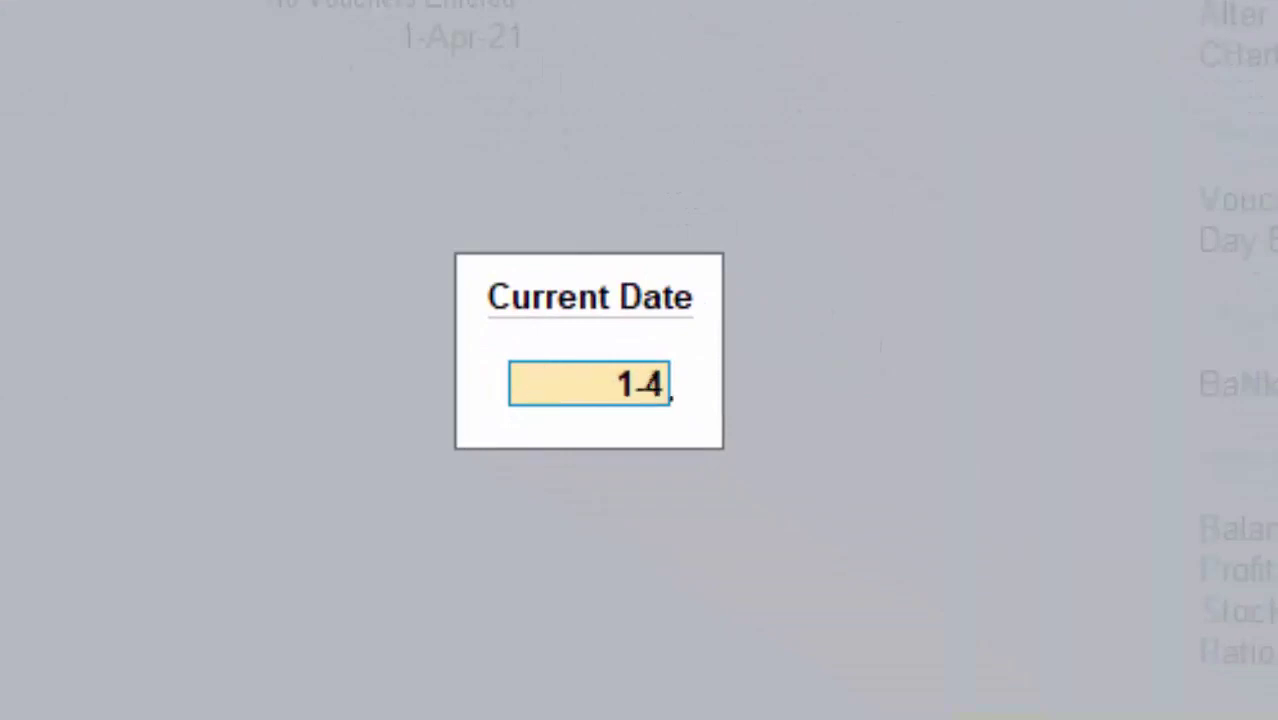
{"action": "type", "text": "-2020"}
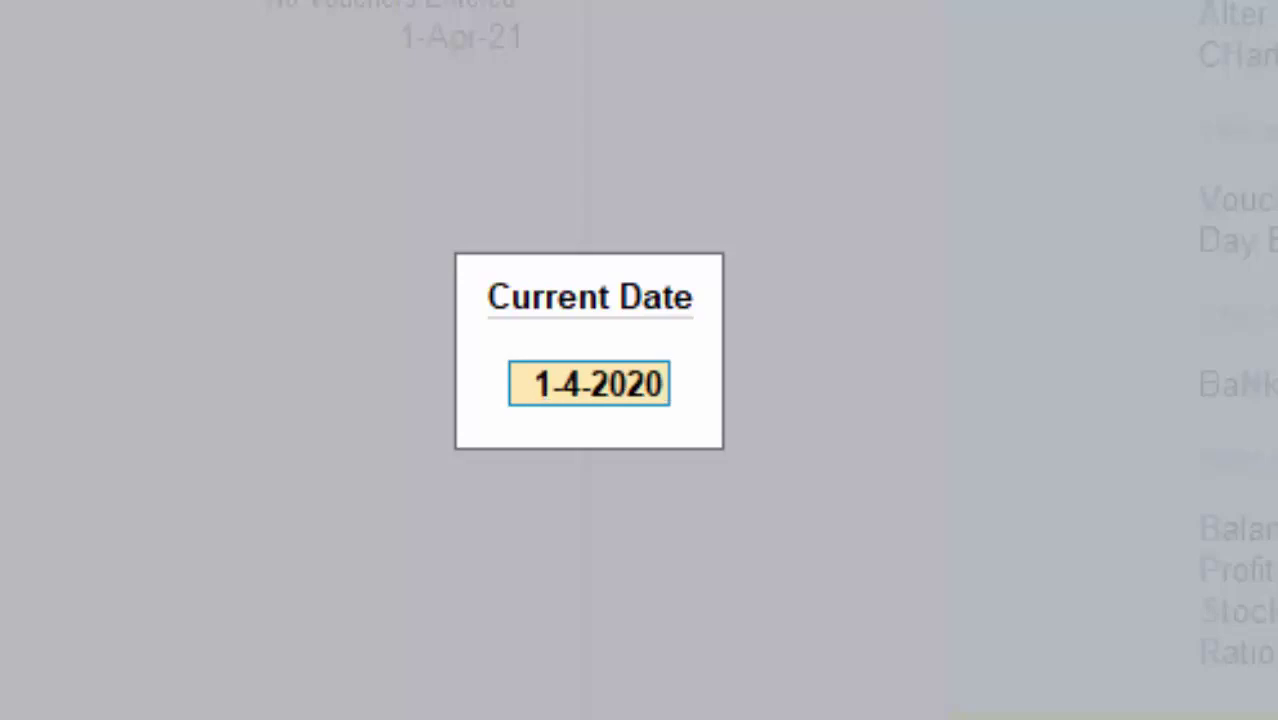
{"action": "key", "text": "BackSpace"}
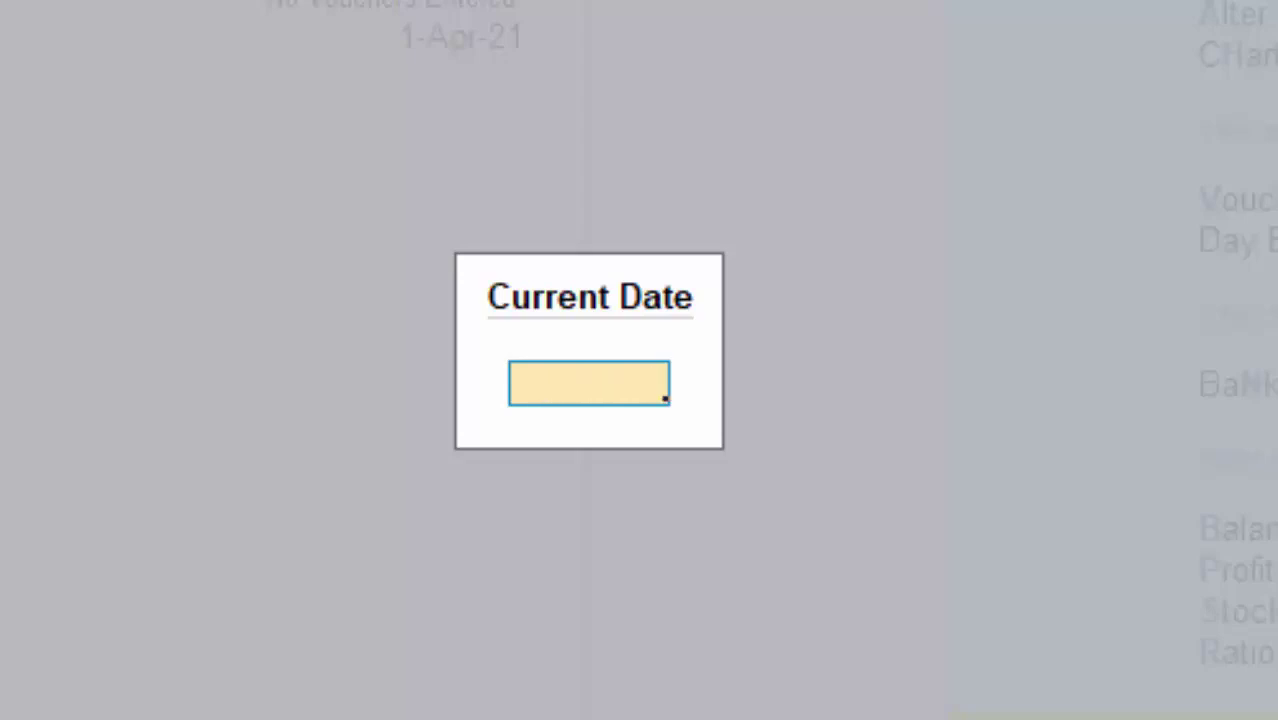
{"action": "type", "text": "1-40-"}
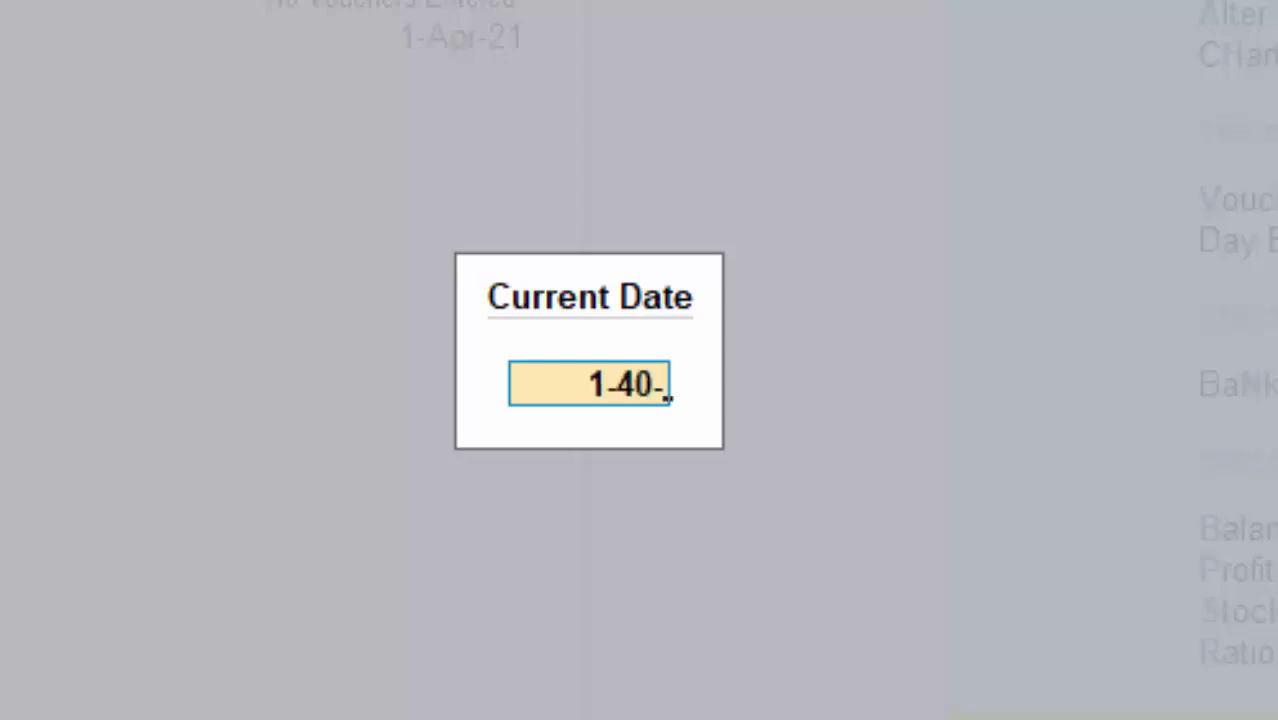
{"action": "key", "text": "BackSpace"}
{"action": "key", "text": "BackSpace"}
{"action": "type", "text": "-"}
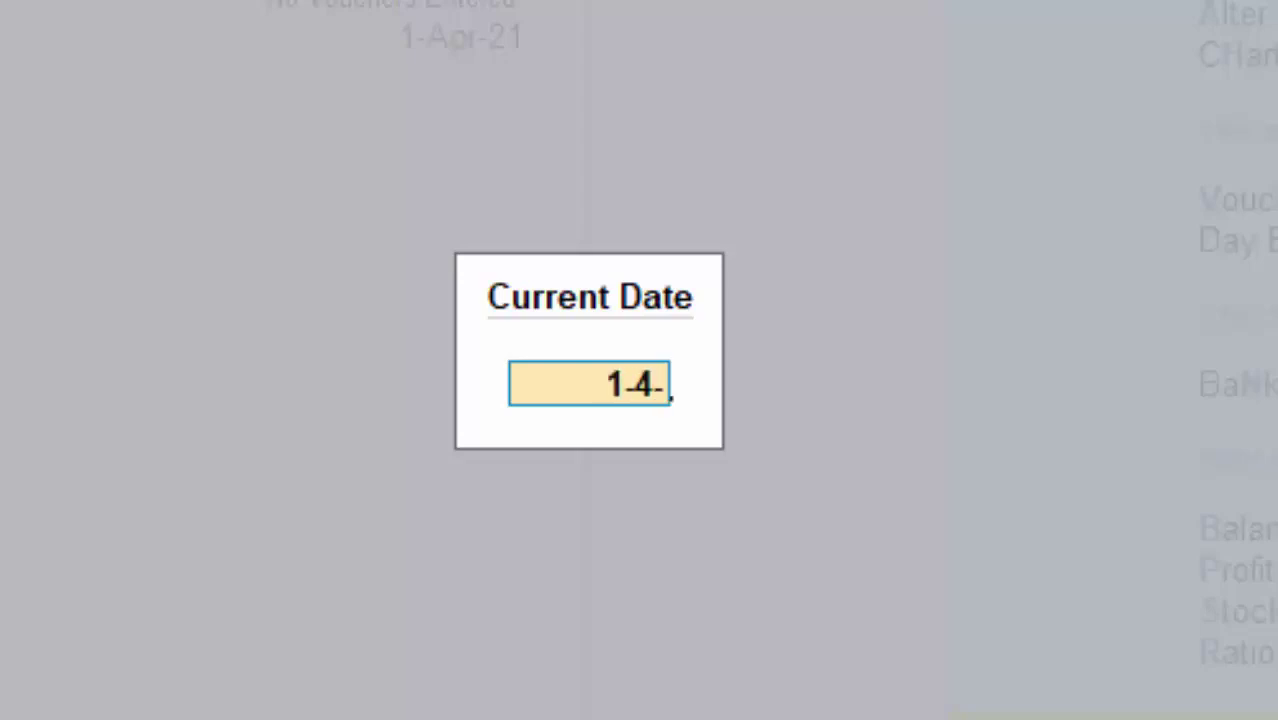
{"action": "type", "text": "2020"}
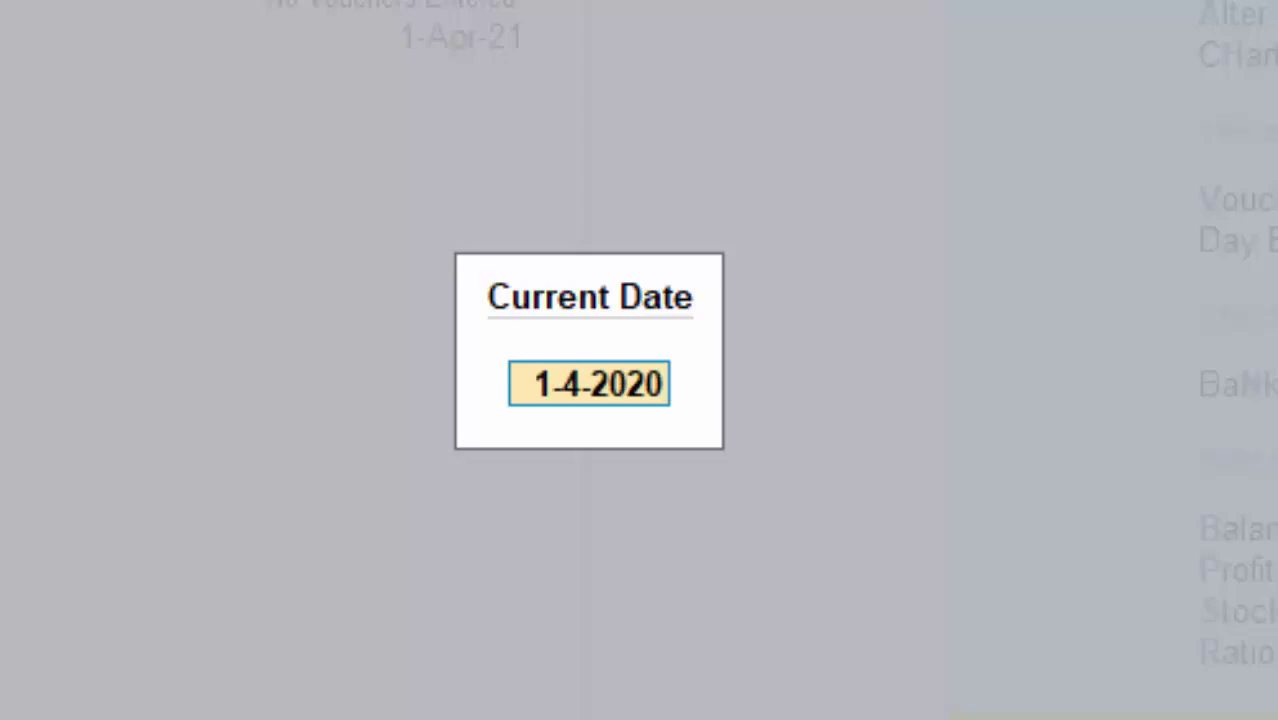
{"action": "key", "text": "Return"}
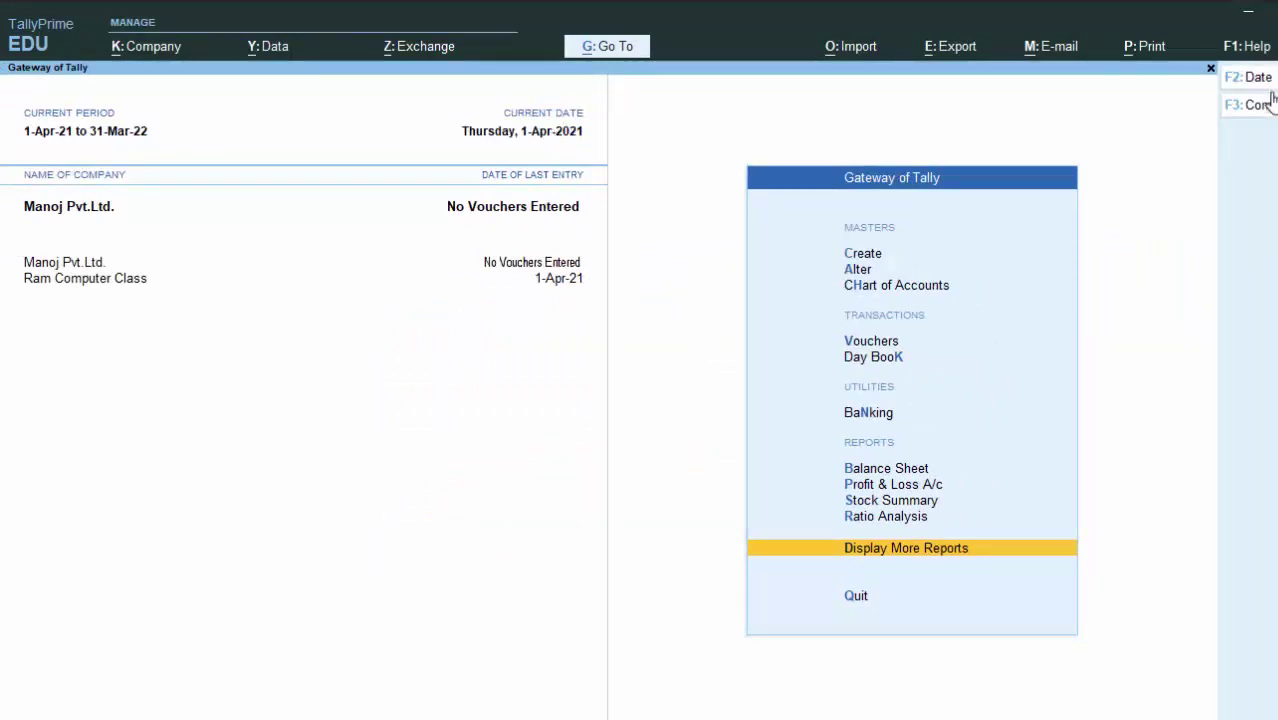
Open the company details of Manoj Pvt.Ltd. and check the financial year and books beginning dates.
{"action": "key", "text": "F3"}
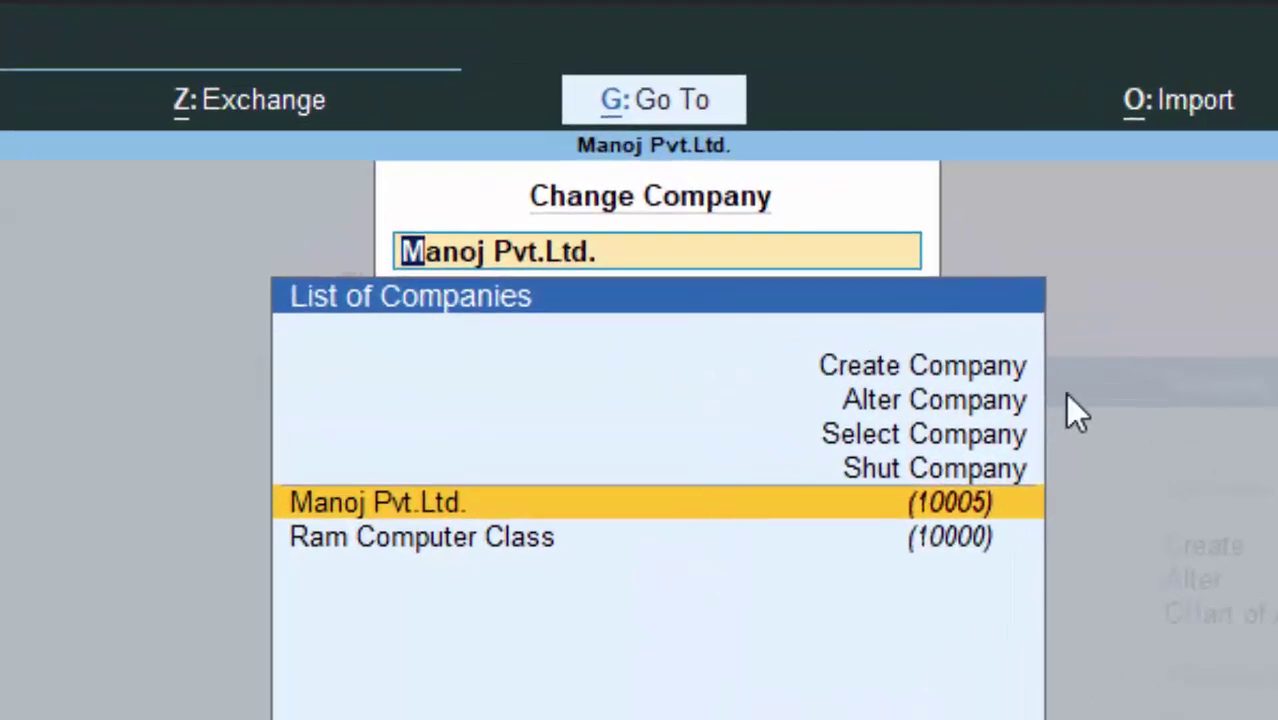
{"action": "left_click", "coordinate": [1025, 405]}
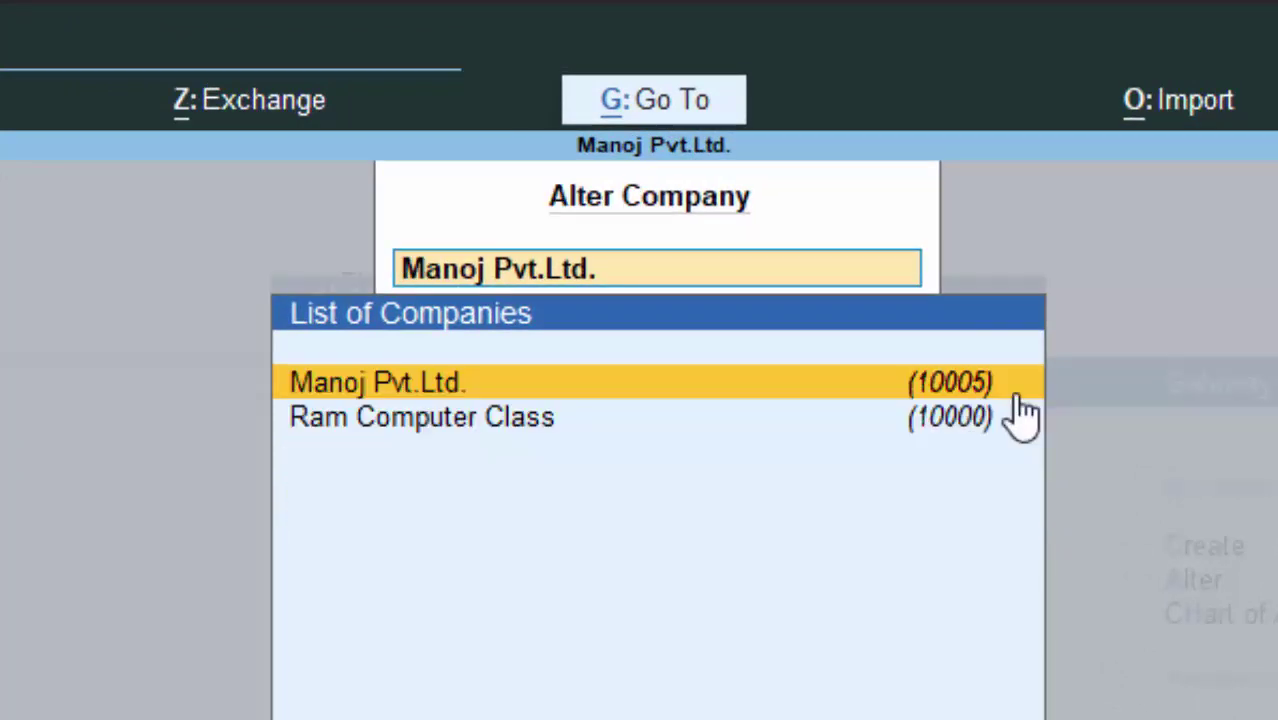
{"action": "left_click", "coordinate": [1017, 396]}
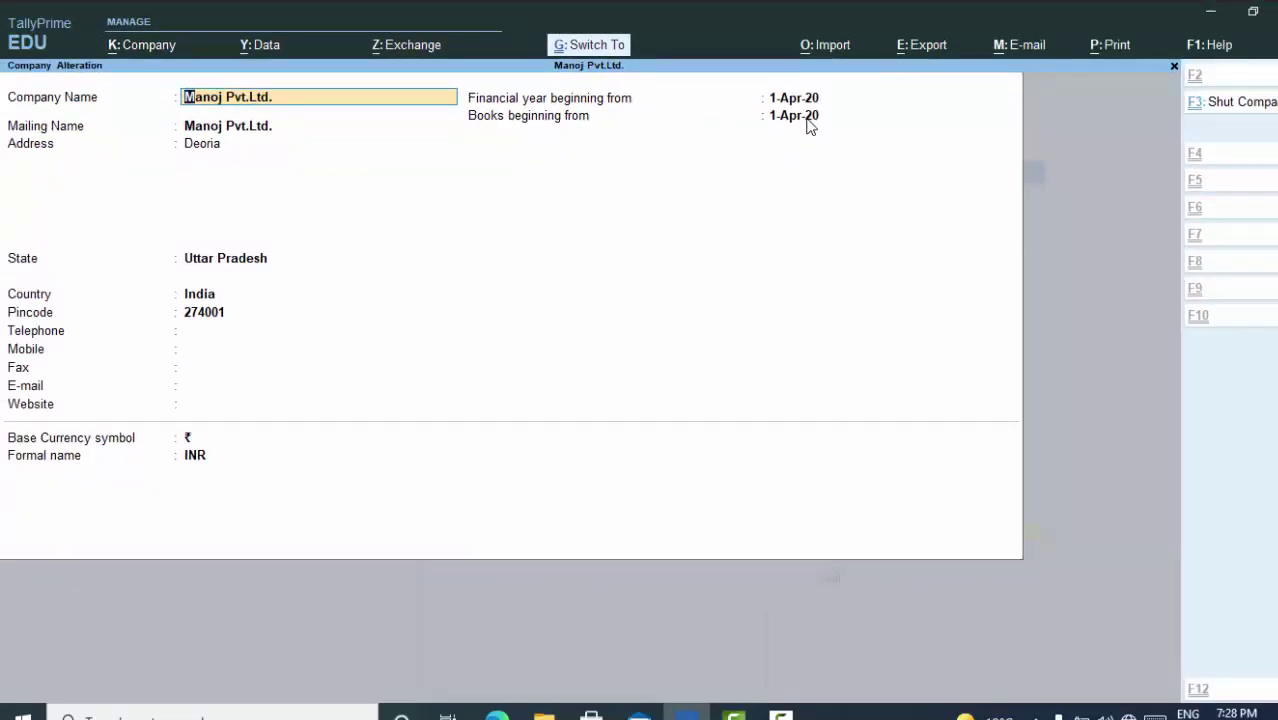
{"action": "key", "text": "Escape"}
{"action": "key", "text": "Escape"}
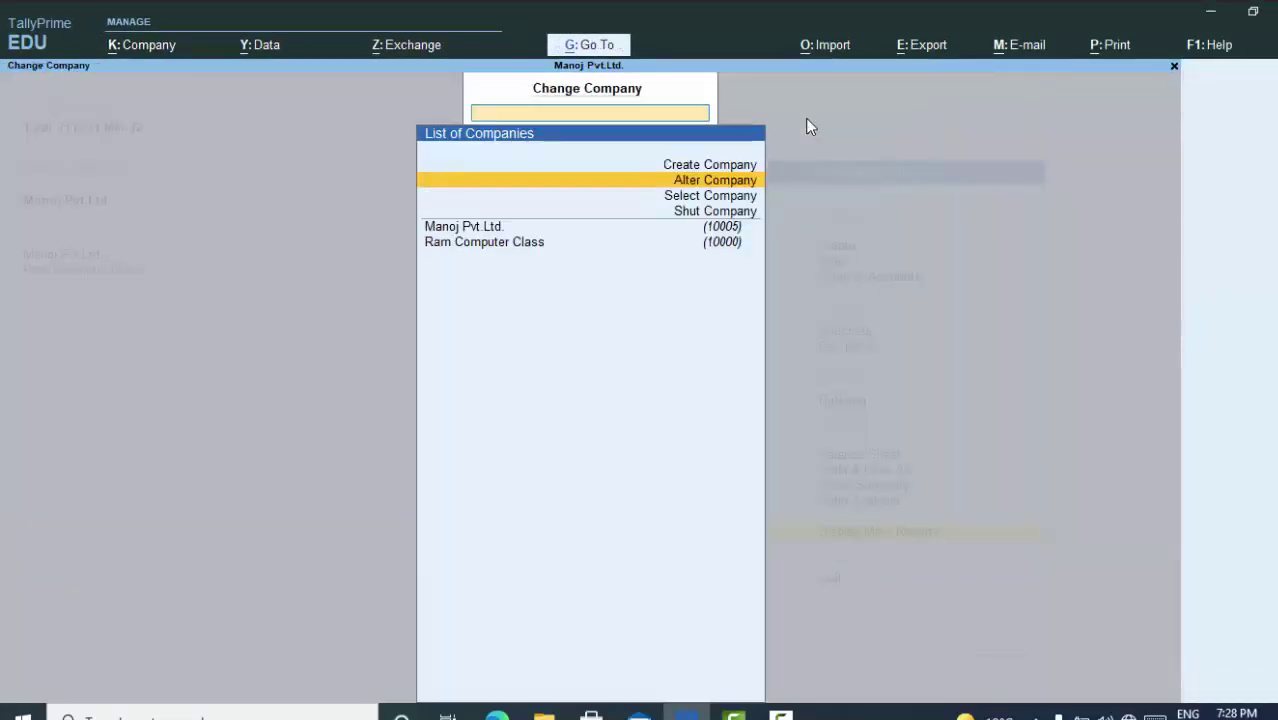
{"action": "key", "text": "Escape"}
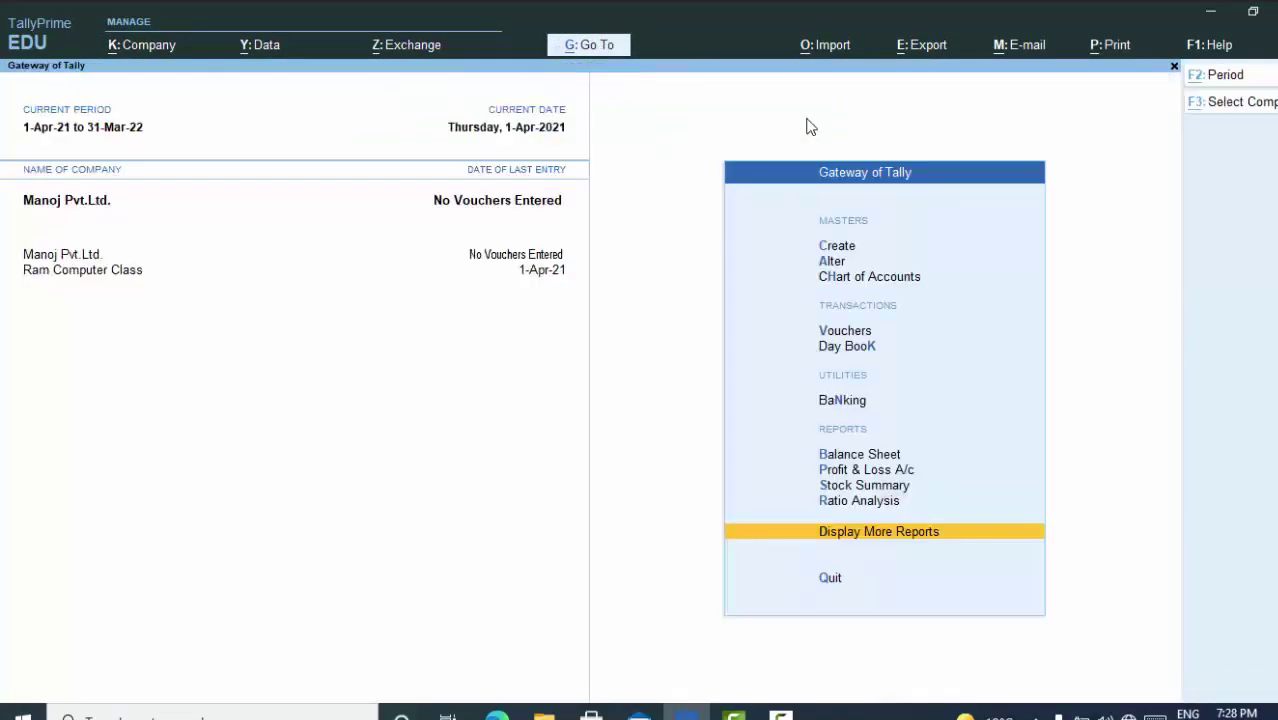
Change the current period to run from 1-4-2020 to 31-3-2021.
{"action": "key", "text": "F2"}
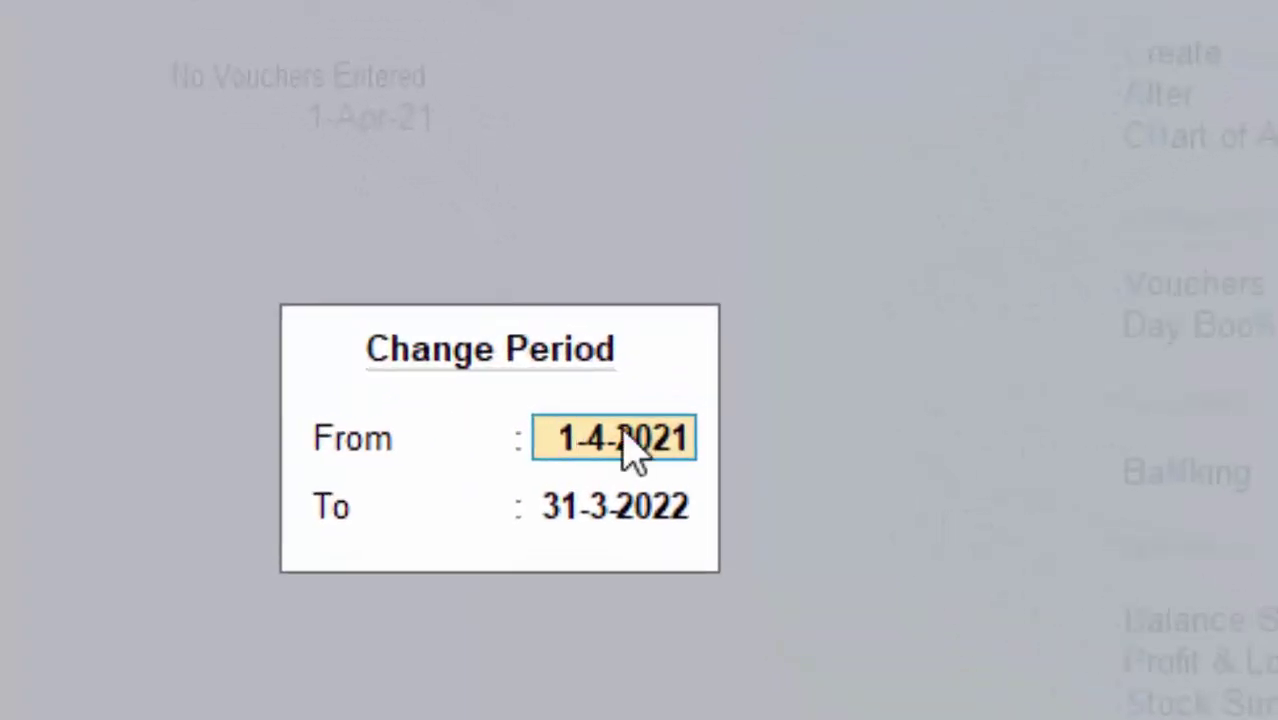
{"action": "type", "text": "1-"}
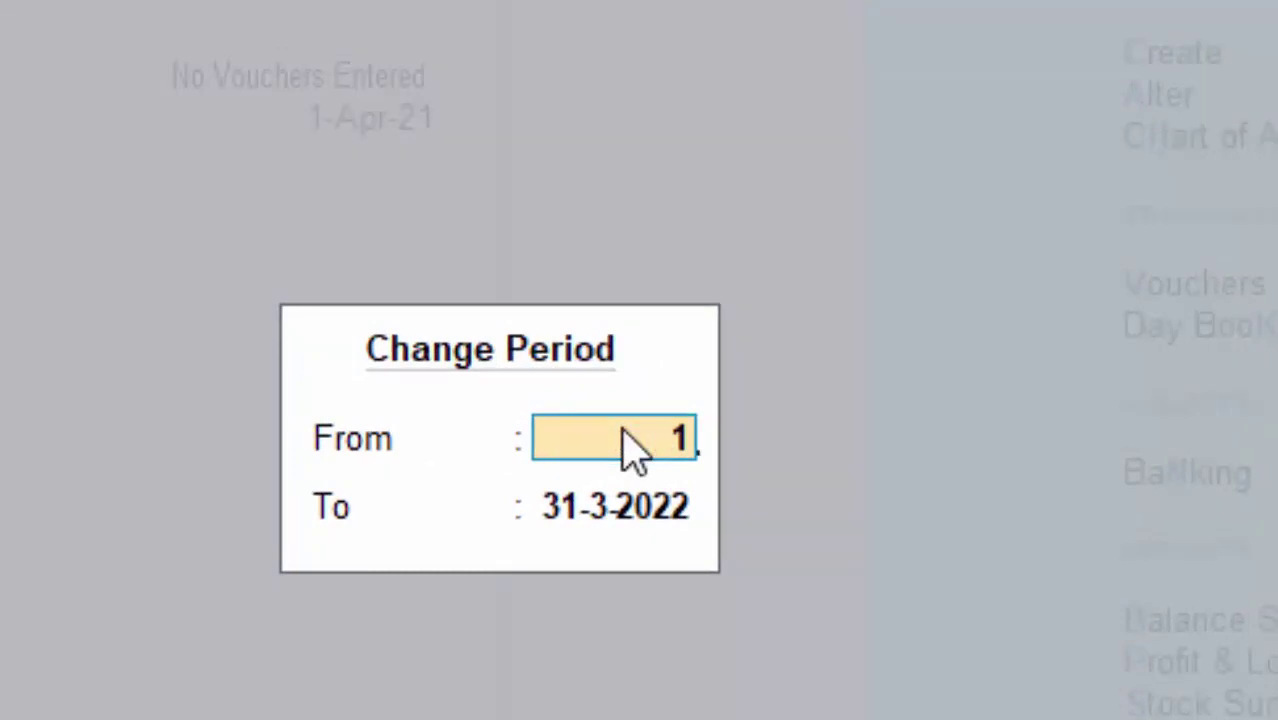
{"action": "type", "text": "4-20"}
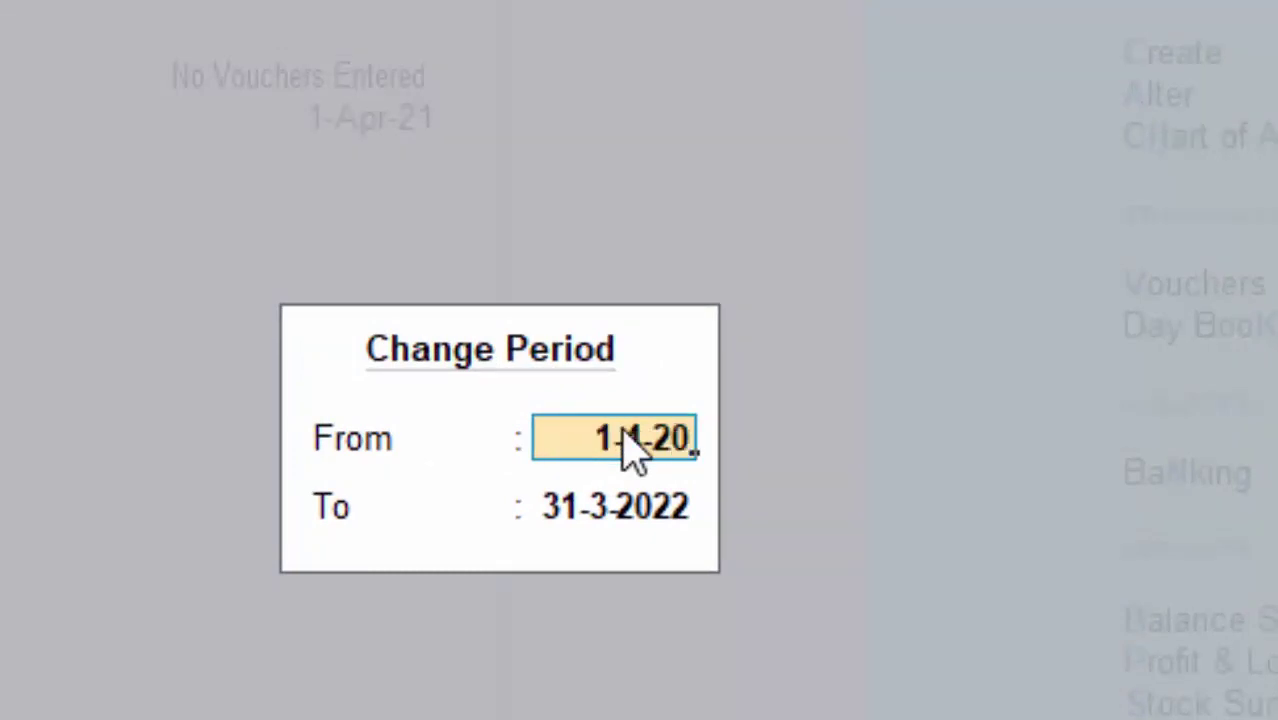
{"action": "key", "text": "Return"}
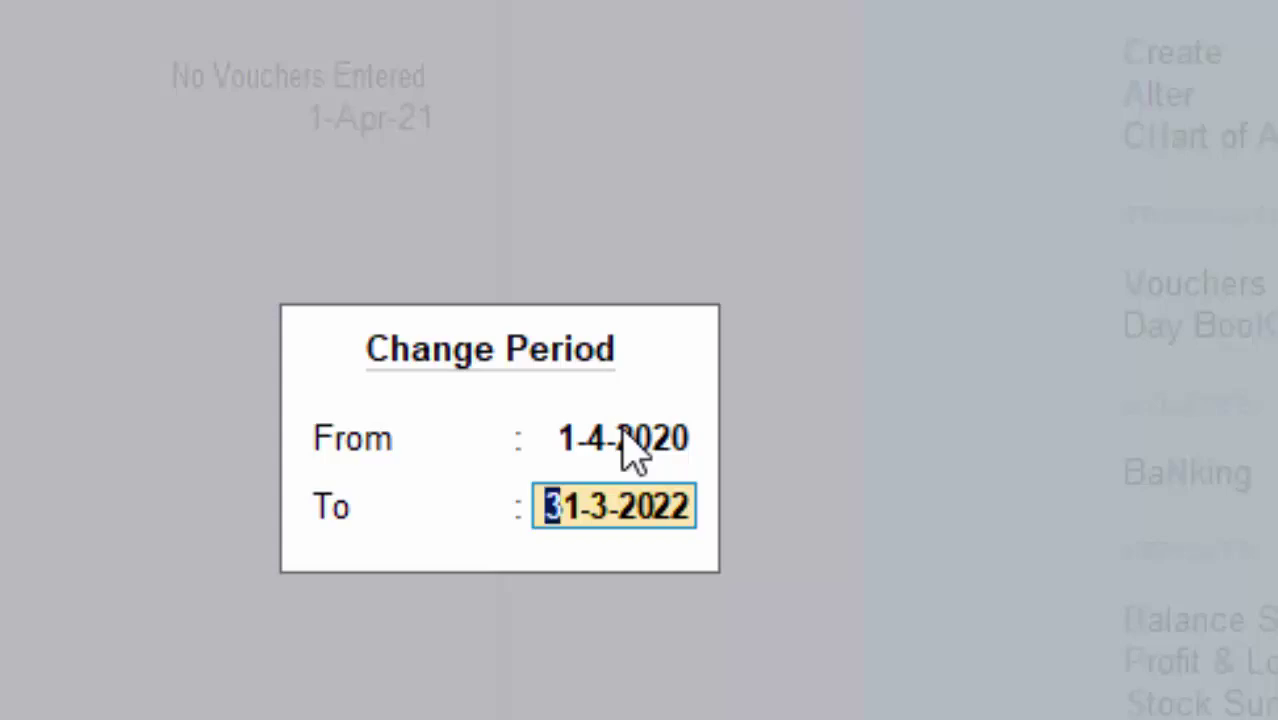
{"action": "type", "text": "31"}
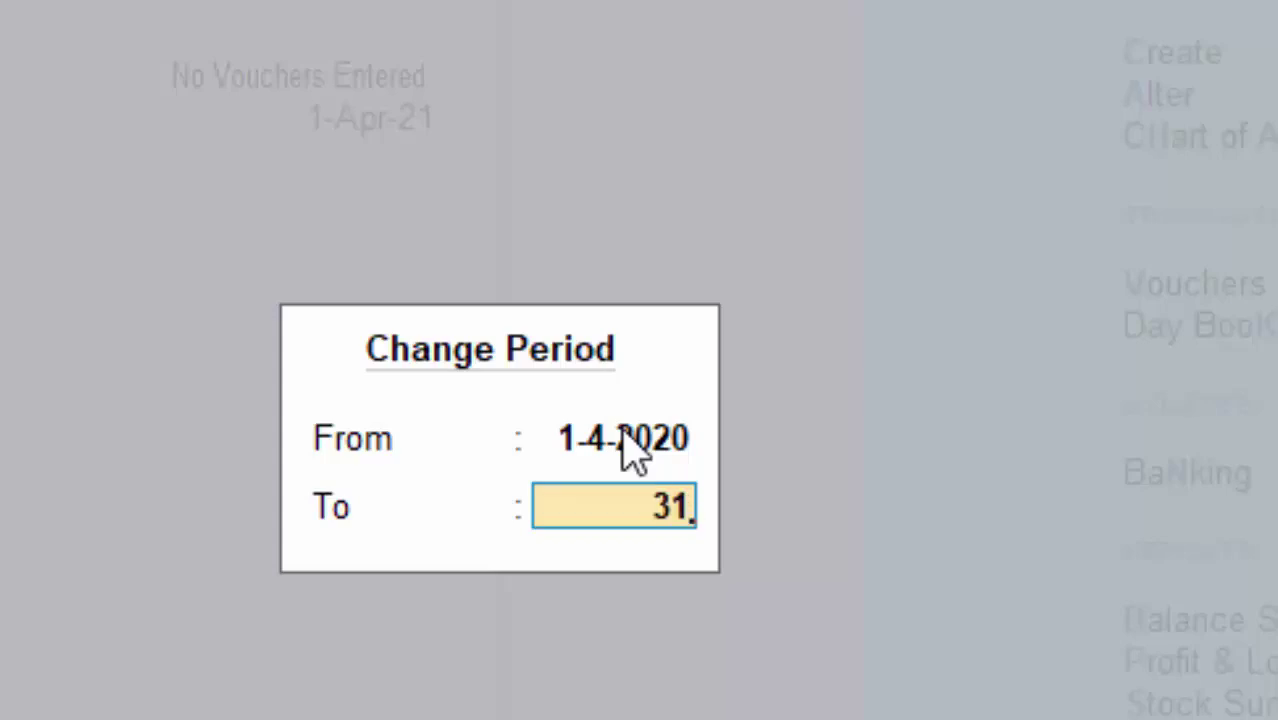
{"action": "type", "text": "-3-"}
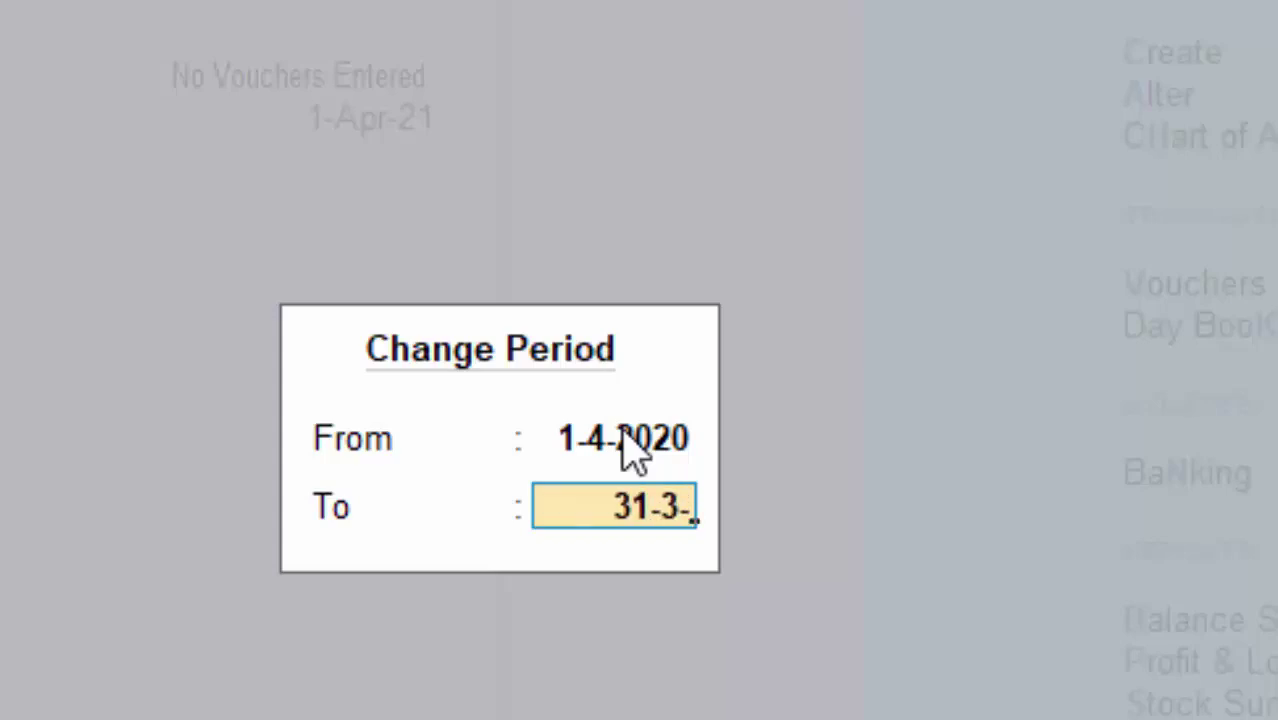
{"action": "type", "text": "21"}
{"action": "key", "text": "Return"}
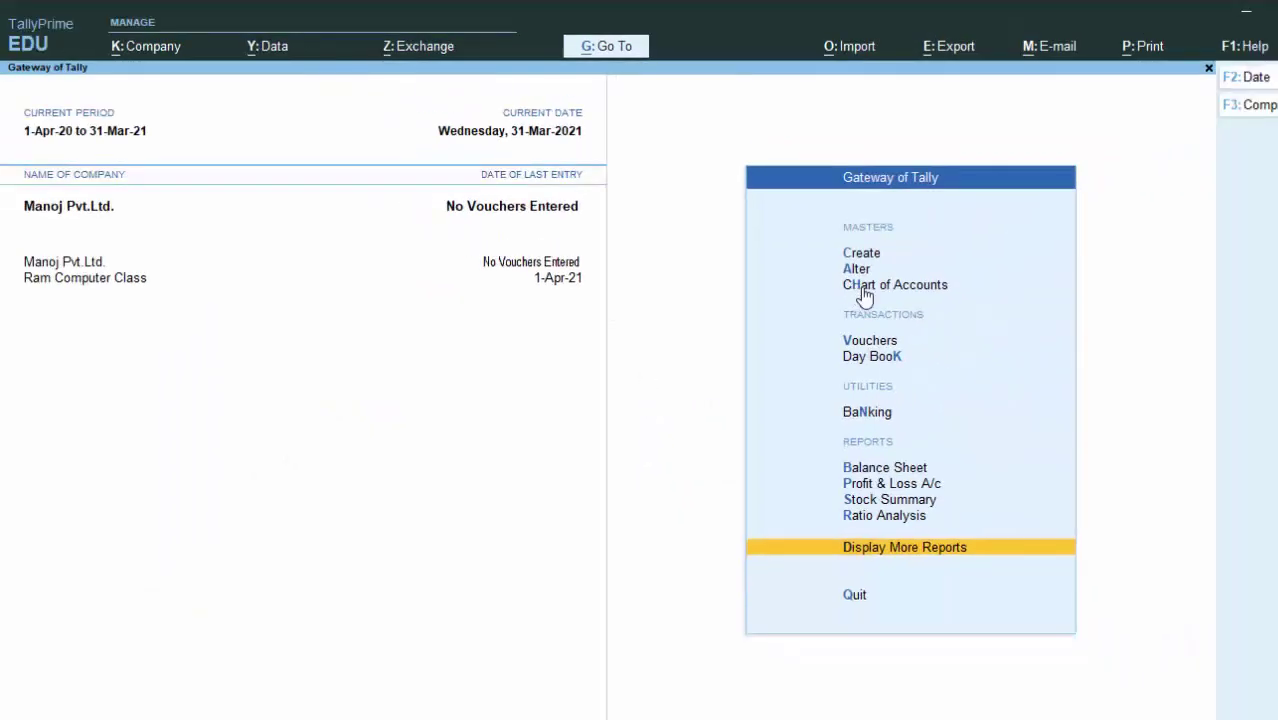
Set the current date to 1-4-2020.
{"action": "key", "text": "F2"}
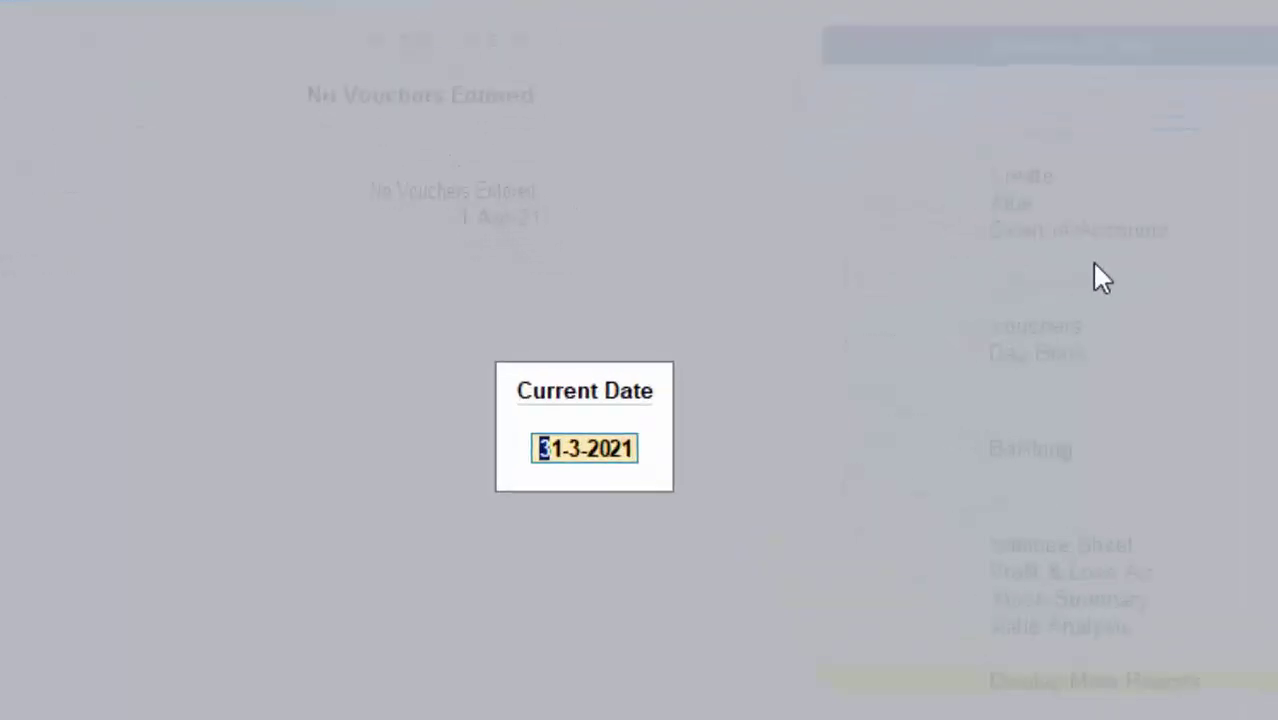
{"action": "type", "text": "1-"}
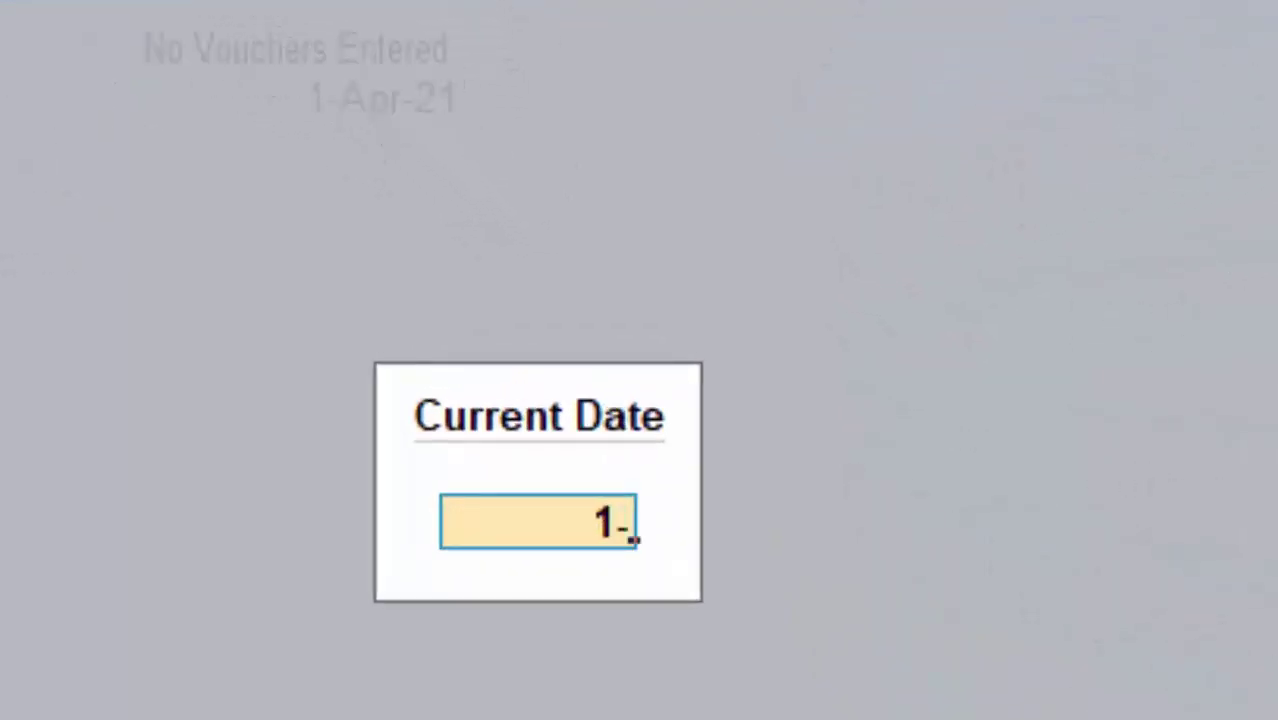
{"action": "type", "text": "4-20"}
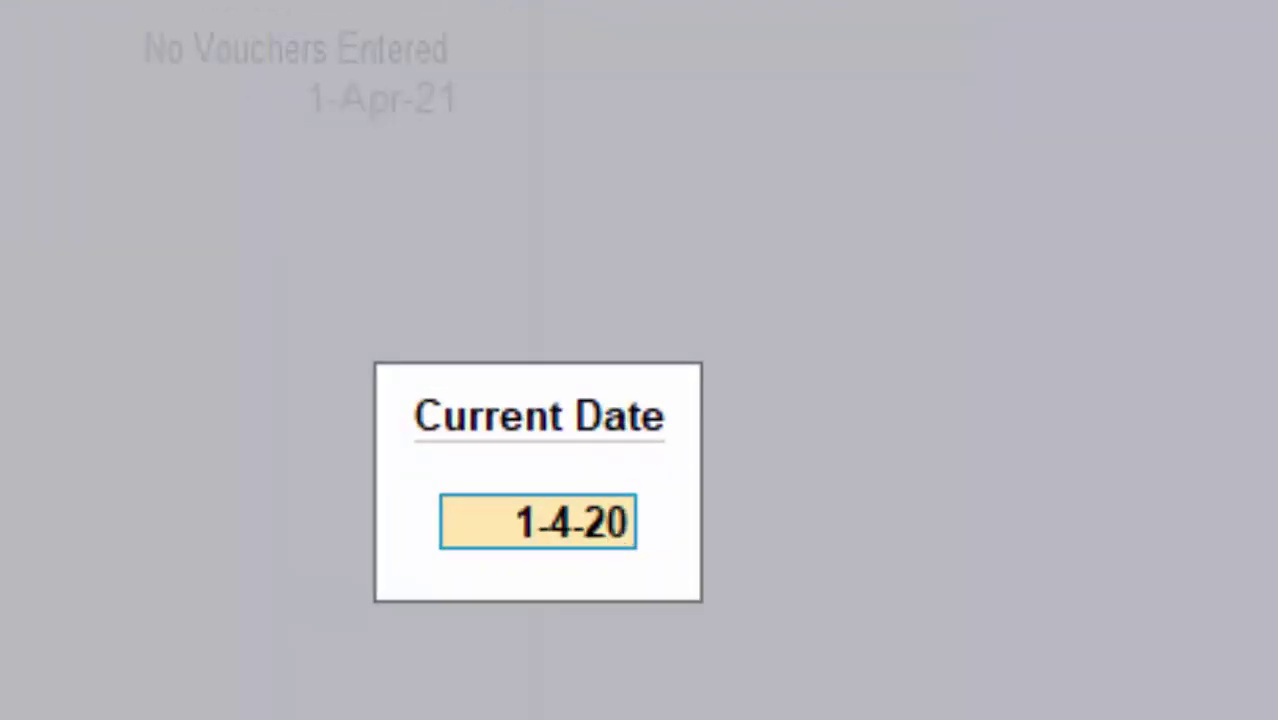
{"action": "key", "text": "Return"}
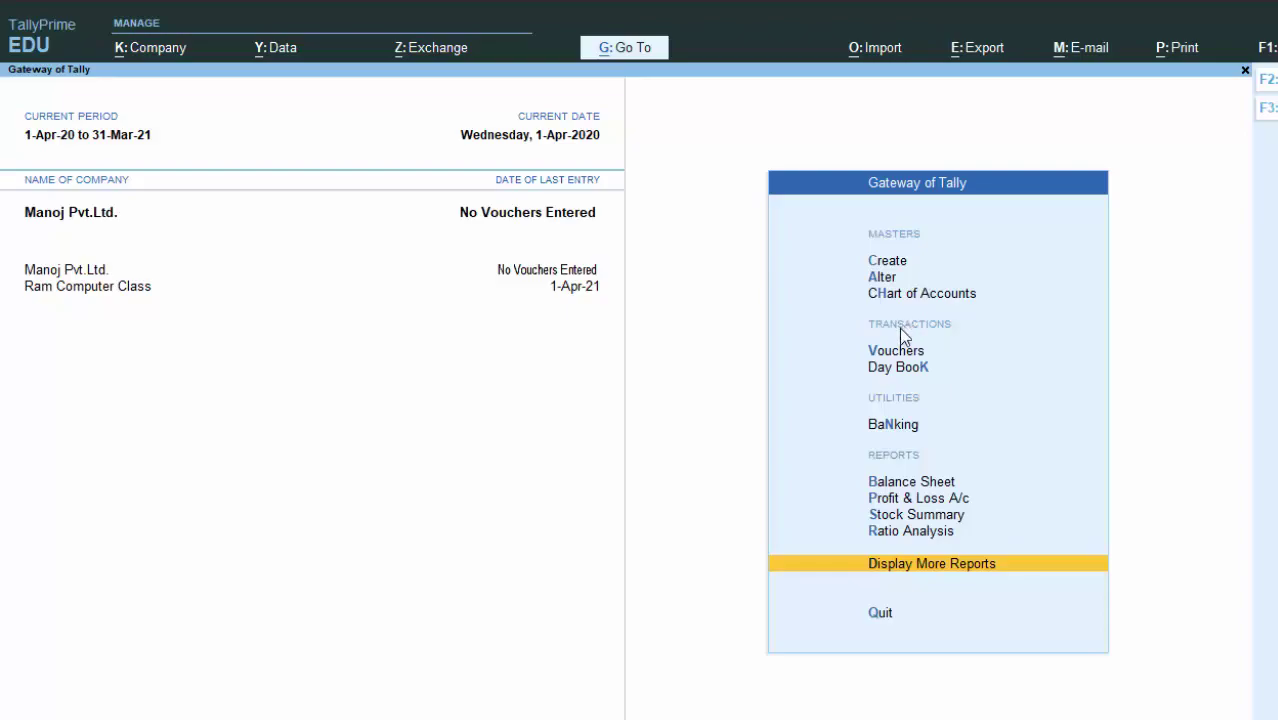
Open voucher entry to view the list of ledger accounts, and return to the Gateway of Tally.
{"action": "left_click", "coordinate": [893, 352]}
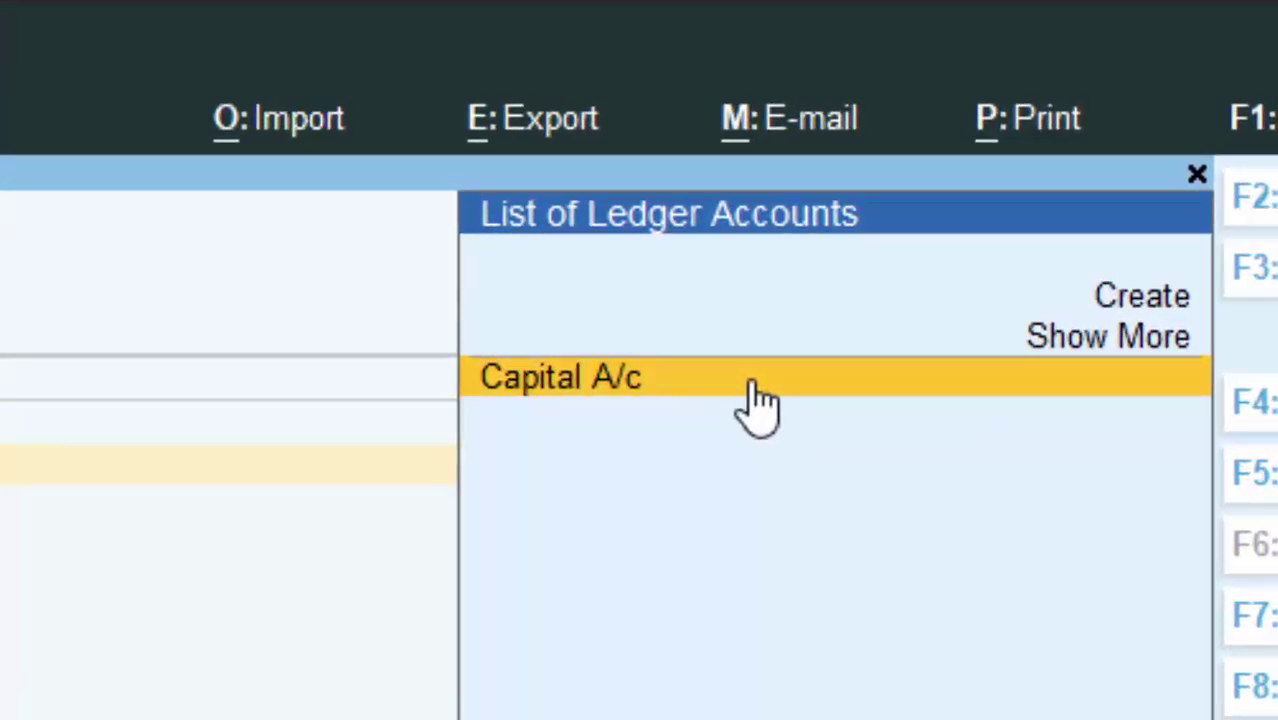
{"action": "key", "text": "Escape"}
{"action": "key", "text": "Escape"}
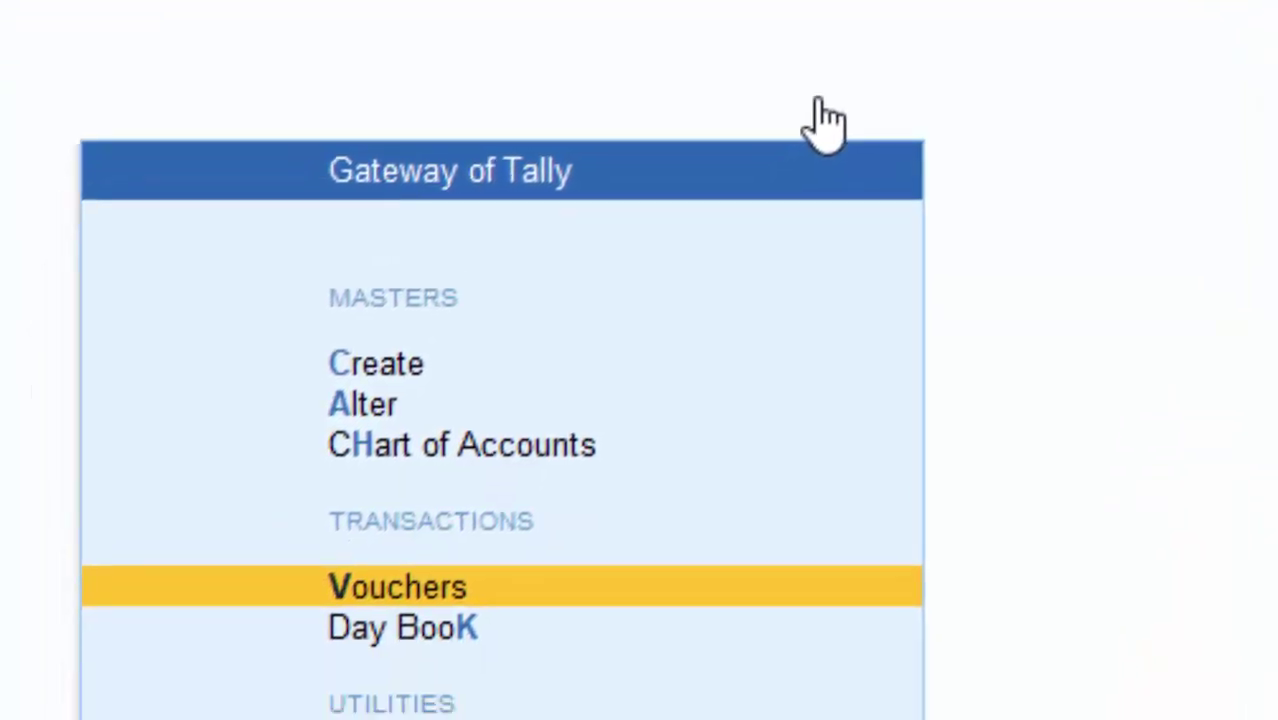
Open the Capital A/c ledger for alteration and check which group it is under.
{"action": "left_click", "coordinate": [398, 394]}
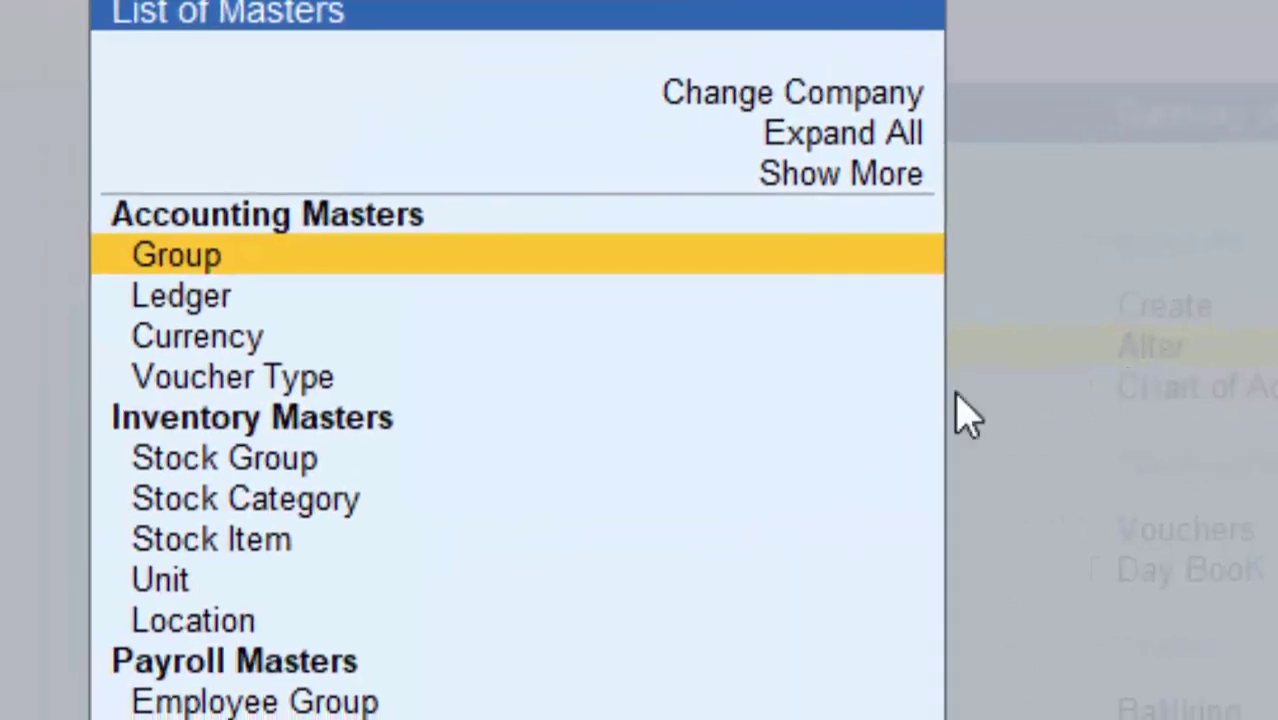
{"action": "left_click", "coordinate": [185, 300]}
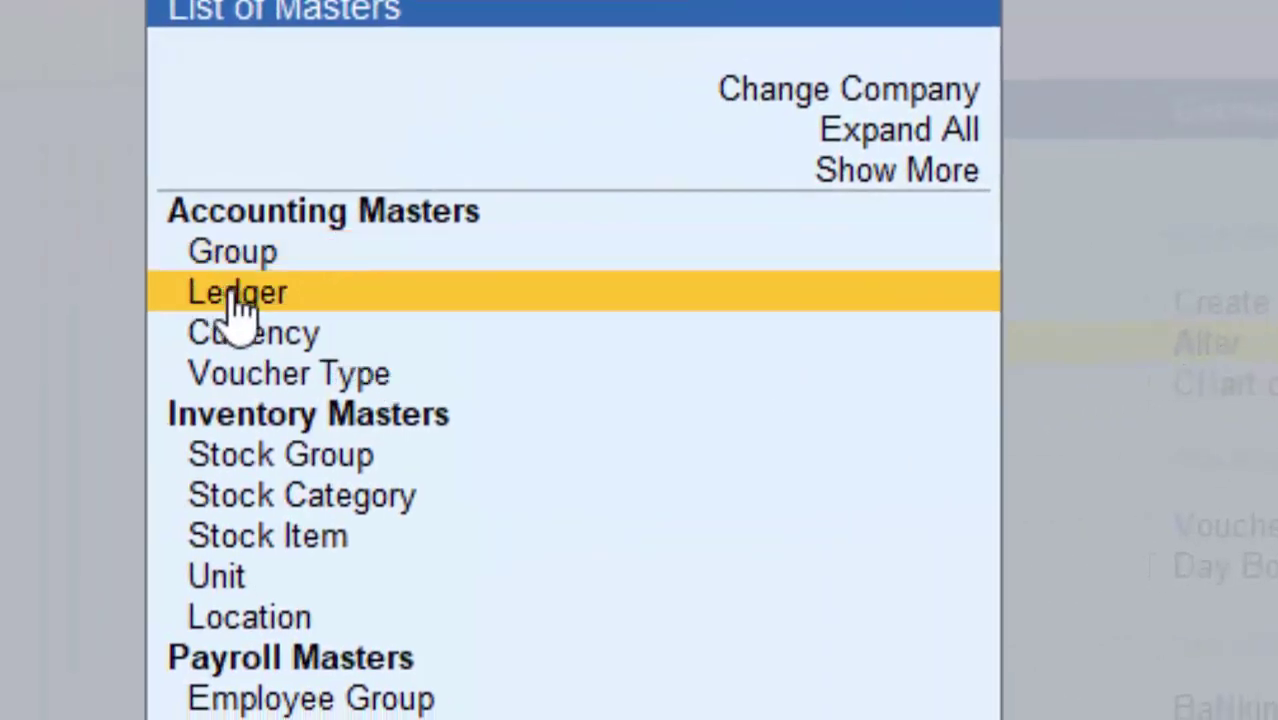
{"action": "left_click", "coordinate": [241, 300]}
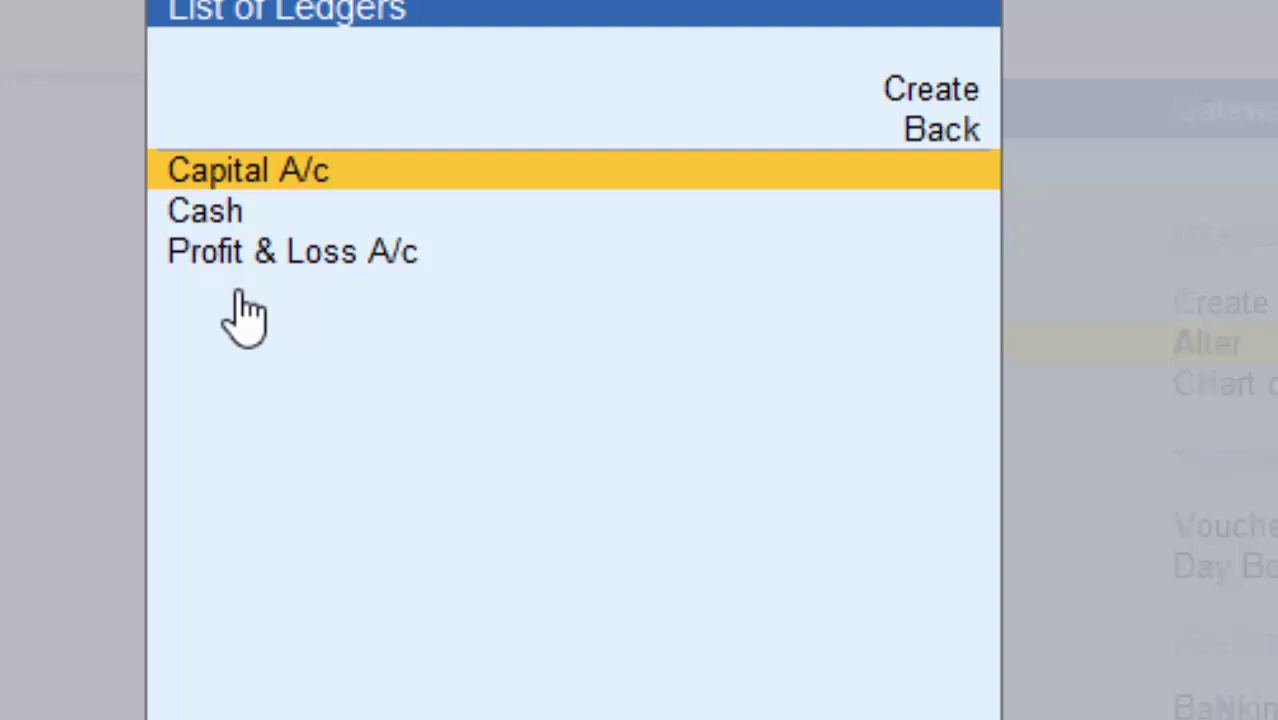
{"action": "key", "text": "Return"}
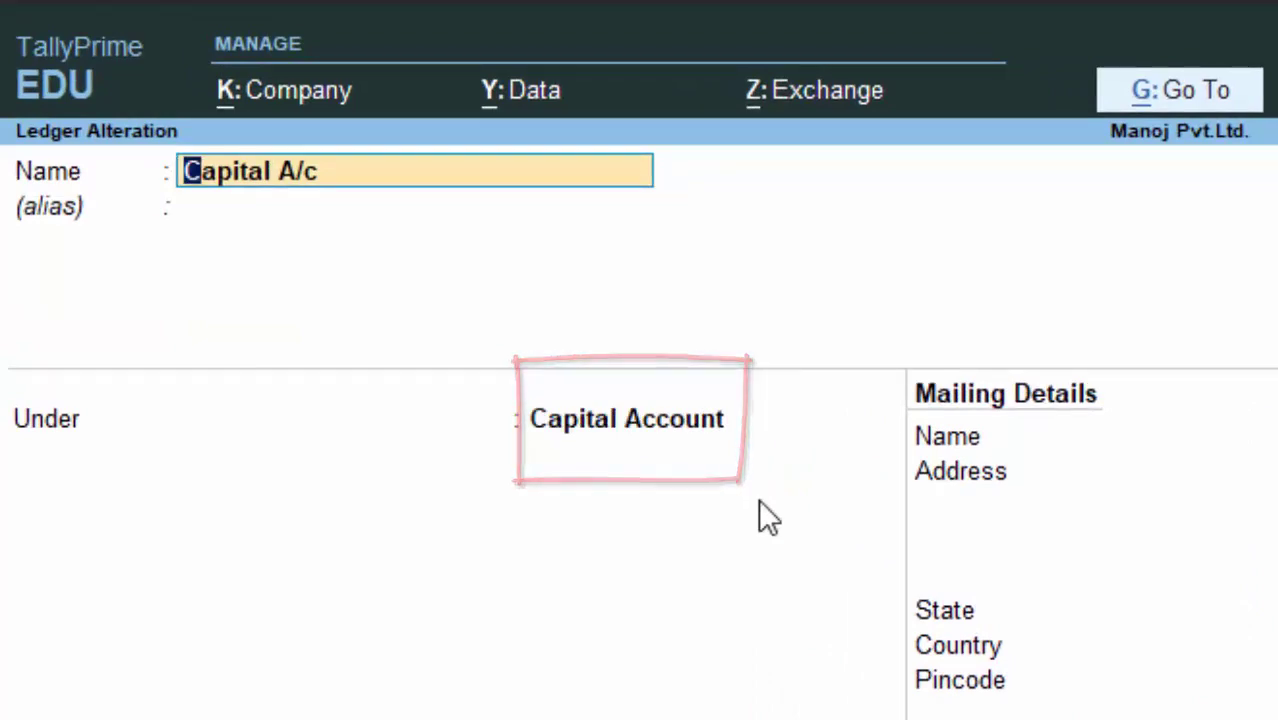
{"action": "key", "text": "ctrl+a"}
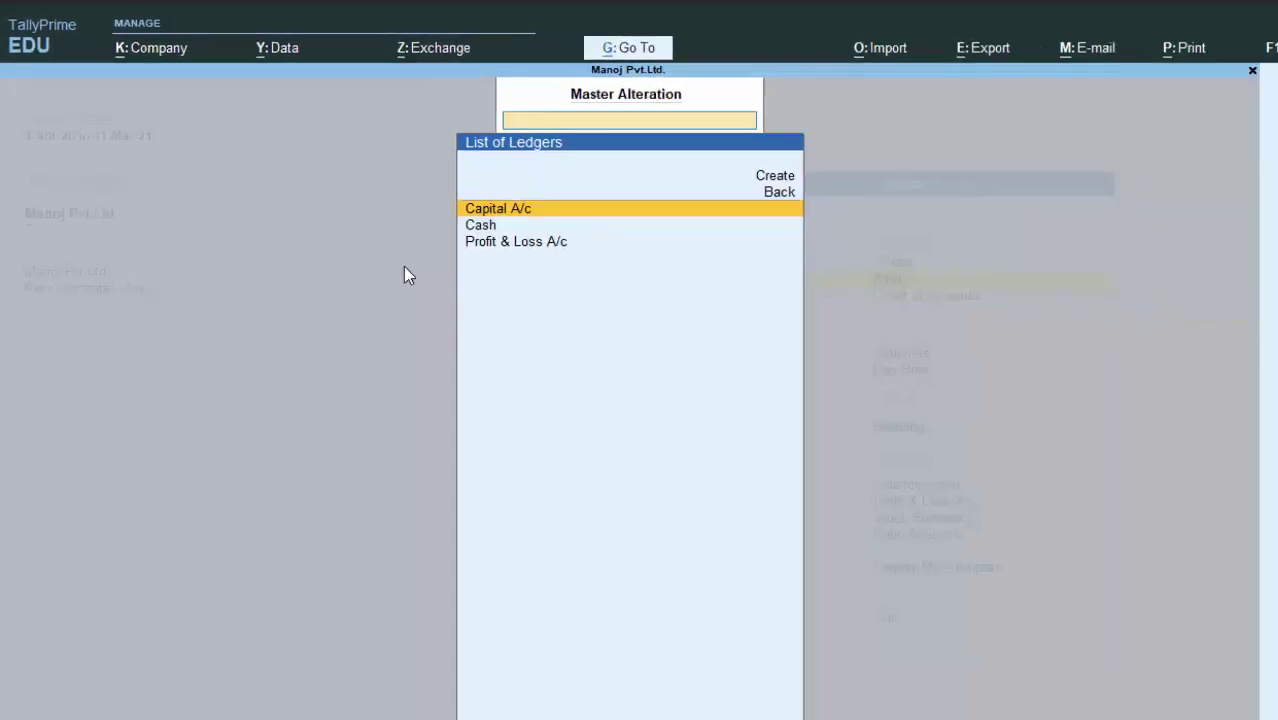
{"action": "key", "text": "Escape"}
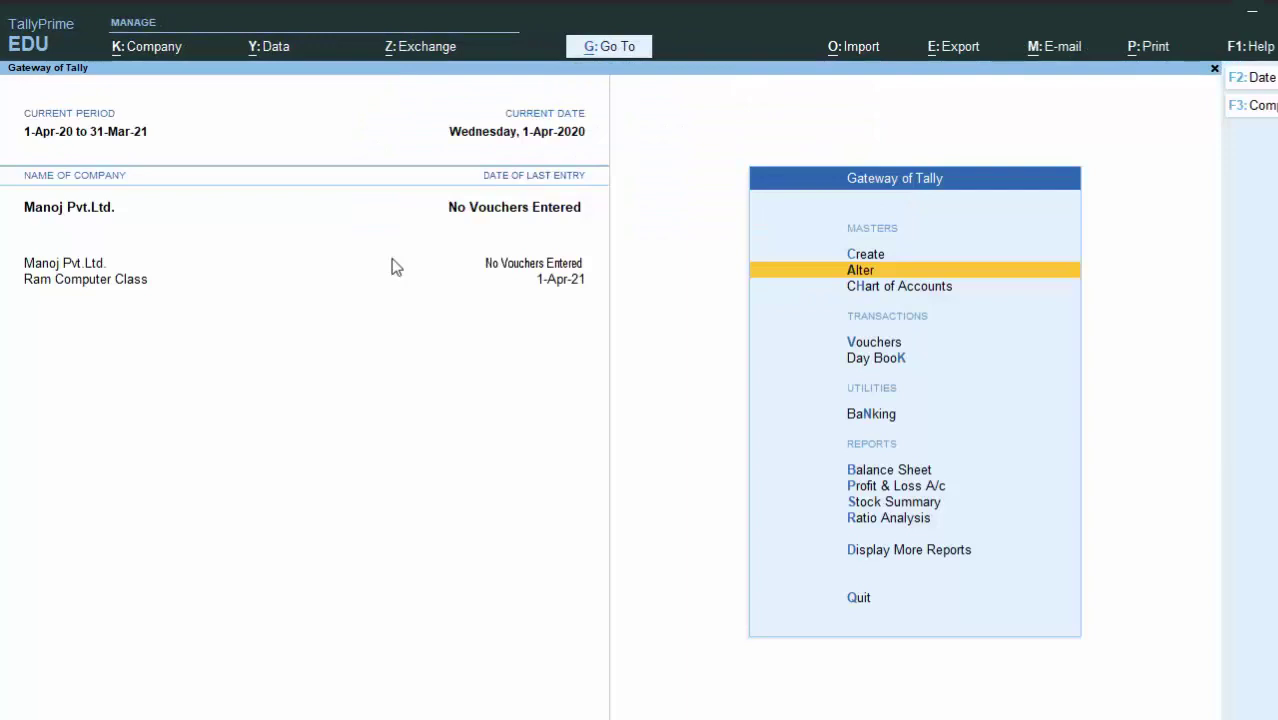
Start a receipt voucher and credit Capital A/c with 70000.
{"action": "key", "text": "v"}
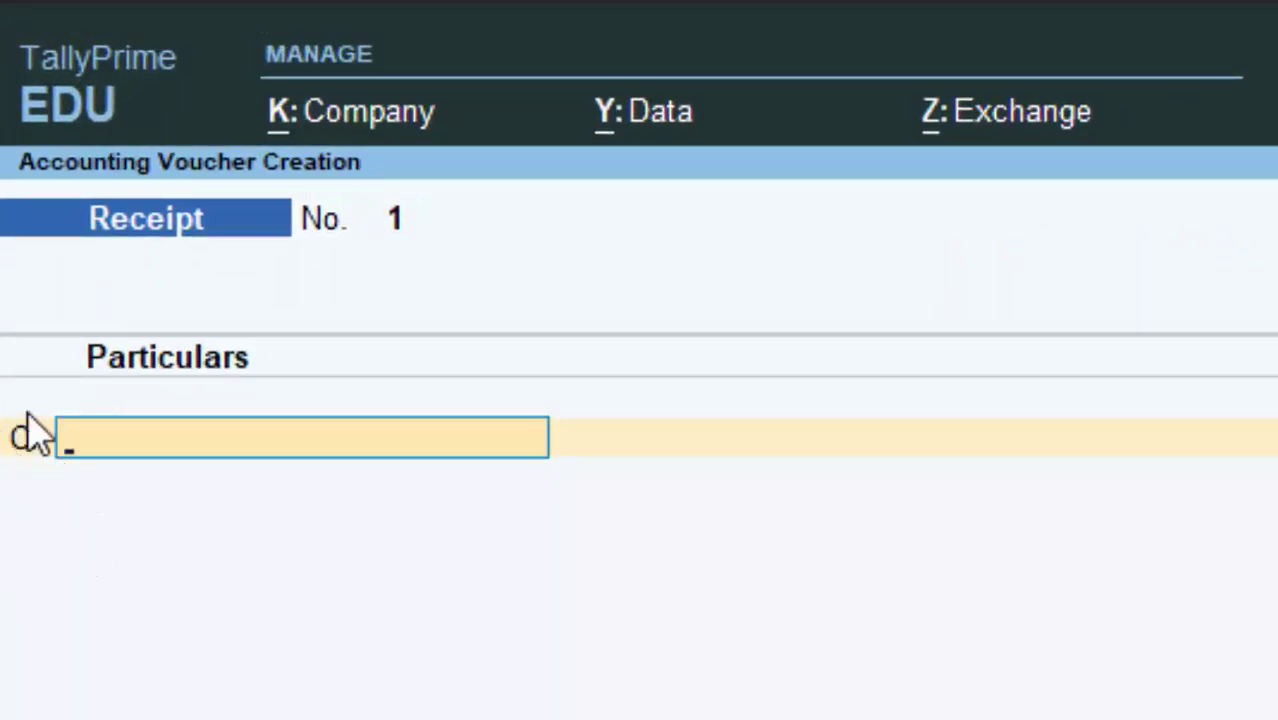
{"action": "type", "text": "Capital A/c"}
{"action": "key", "text": "Return"}
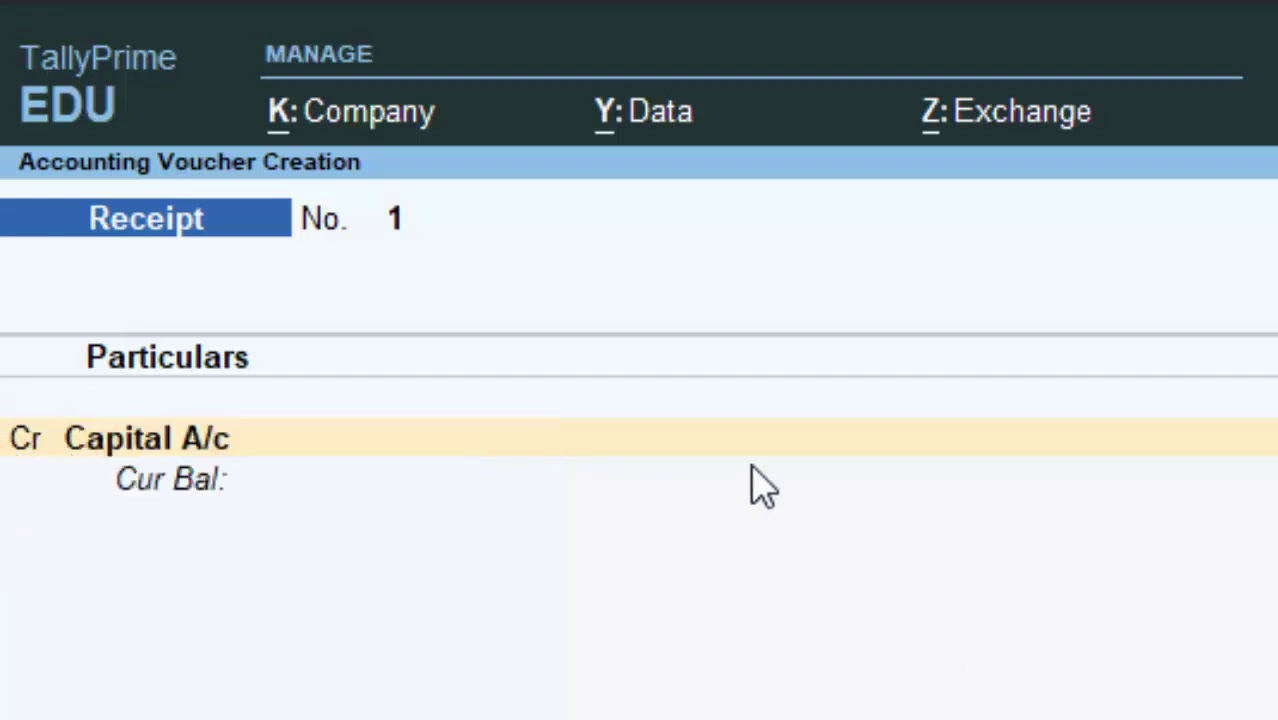
{"action": "type", "text": "700"}
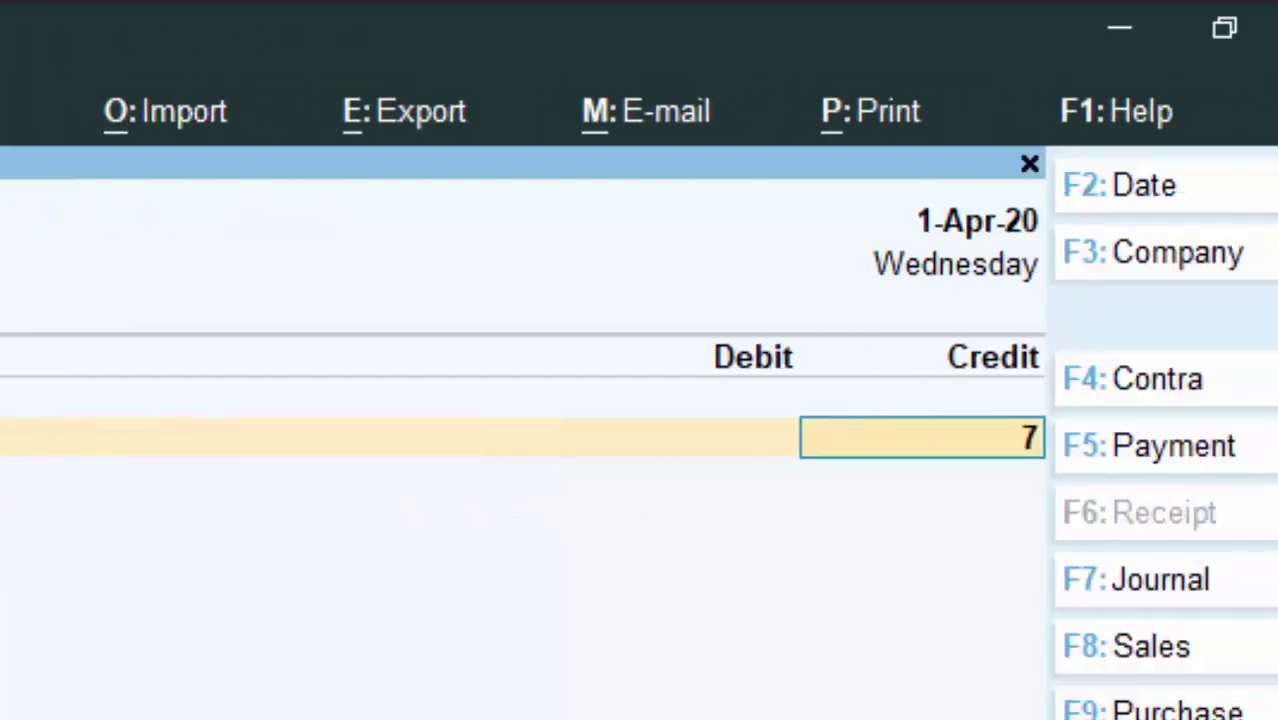
{"action": "type", "text": "00"}
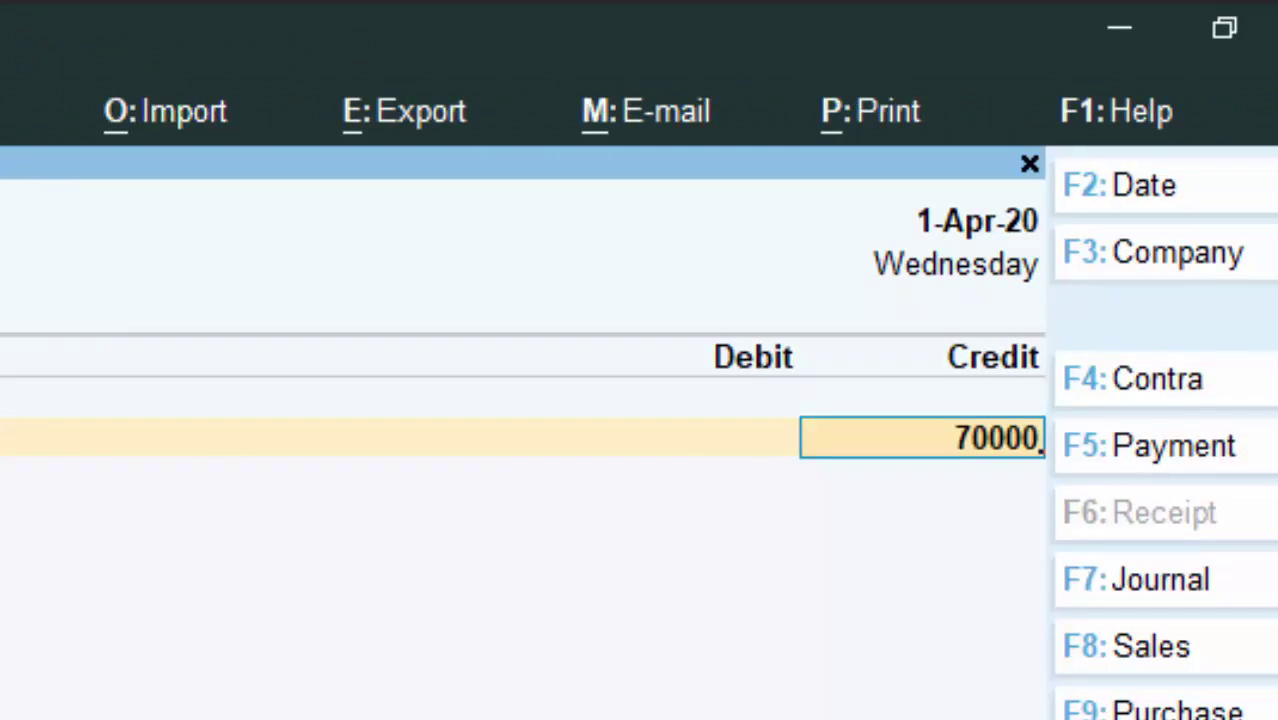
{"action": "key", "text": "Return"}
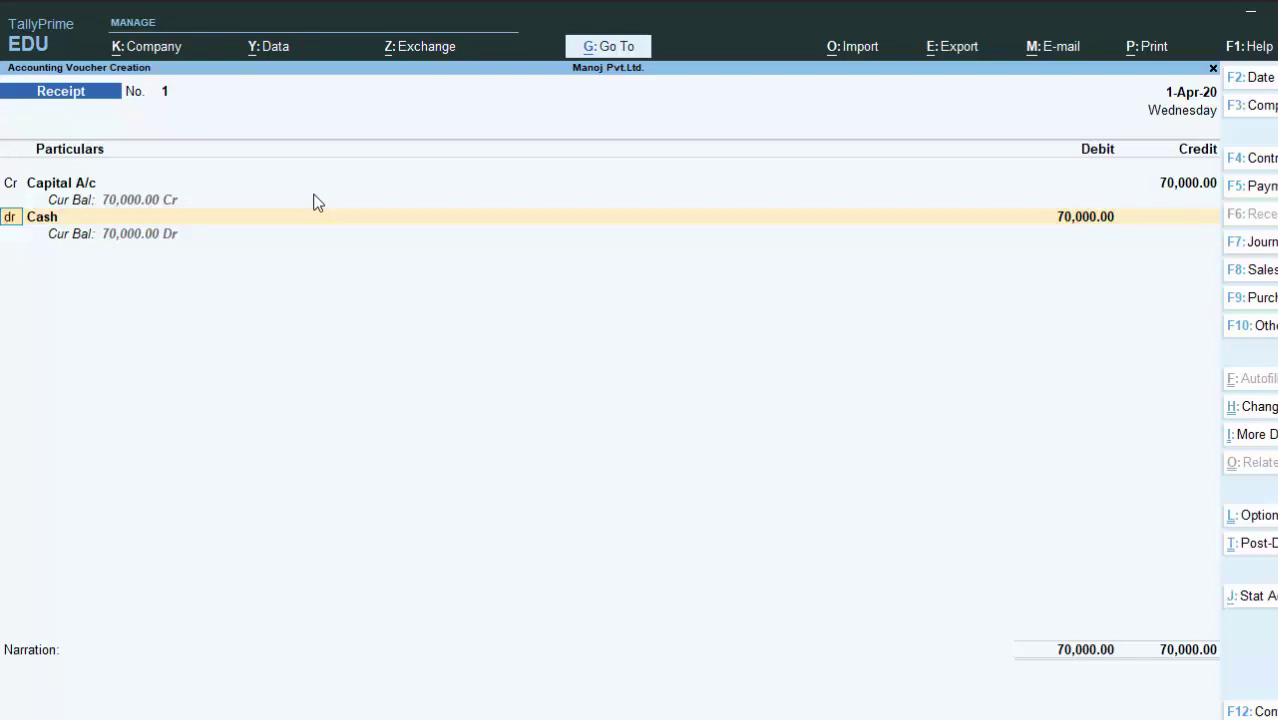
Complete the receipt voucher with Cash as the debit ledger for 70,000.00, save it and return to the Gateway of Tally.
{"action": "key", "text": "Return"}
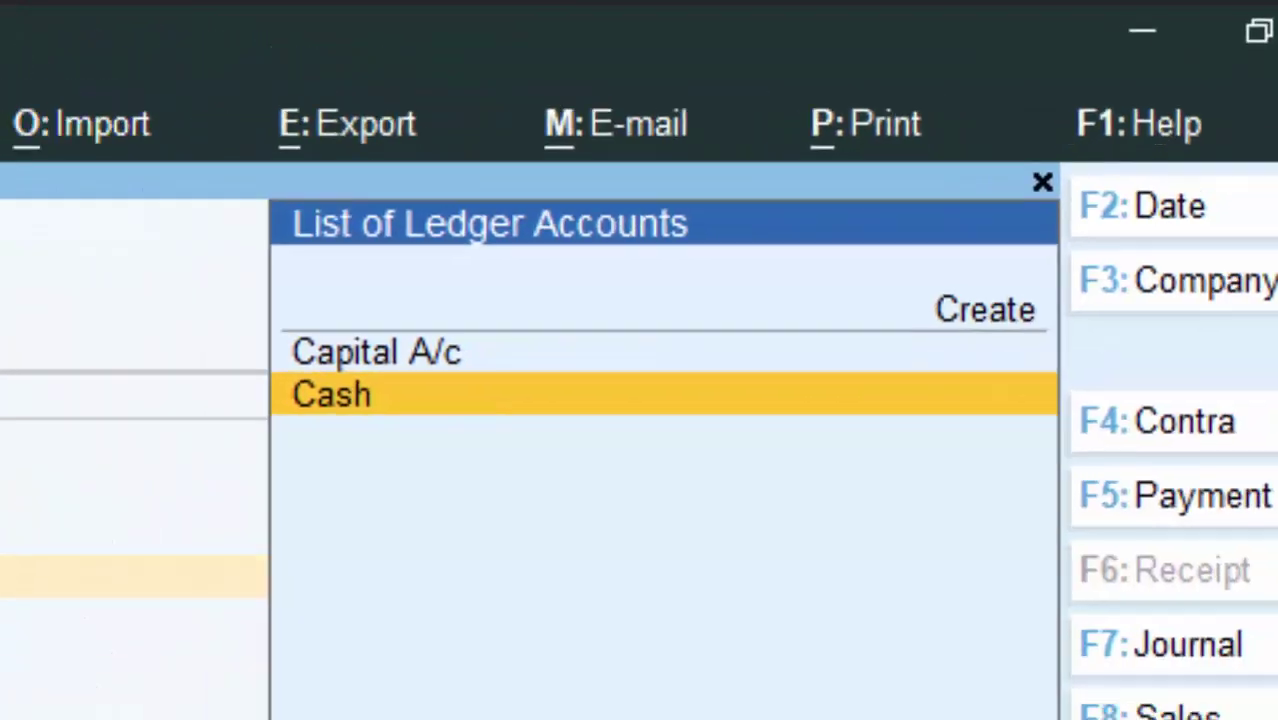
{"action": "key", "text": "Return"}
{"action": "key", "text": "Return"}
{"action": "key", "text": "Return"}
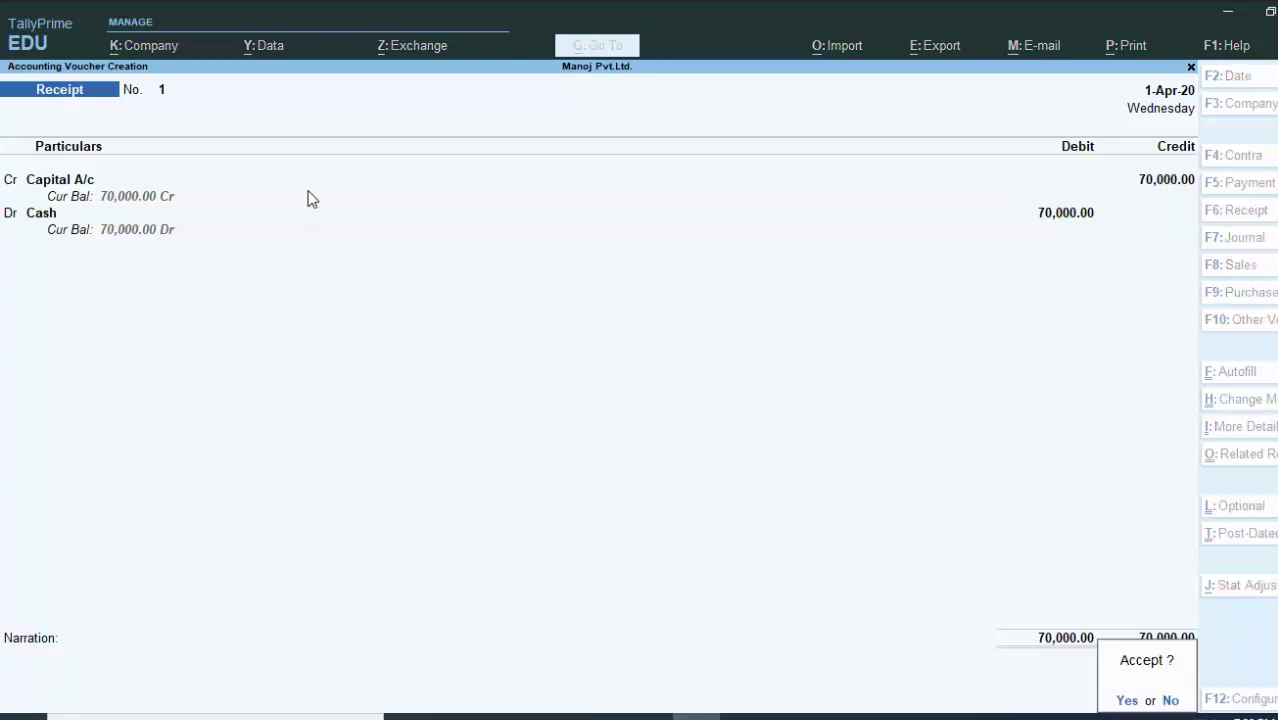
{"action": "key", "text": "Return"}
{"action": "key", "text": "Return"}
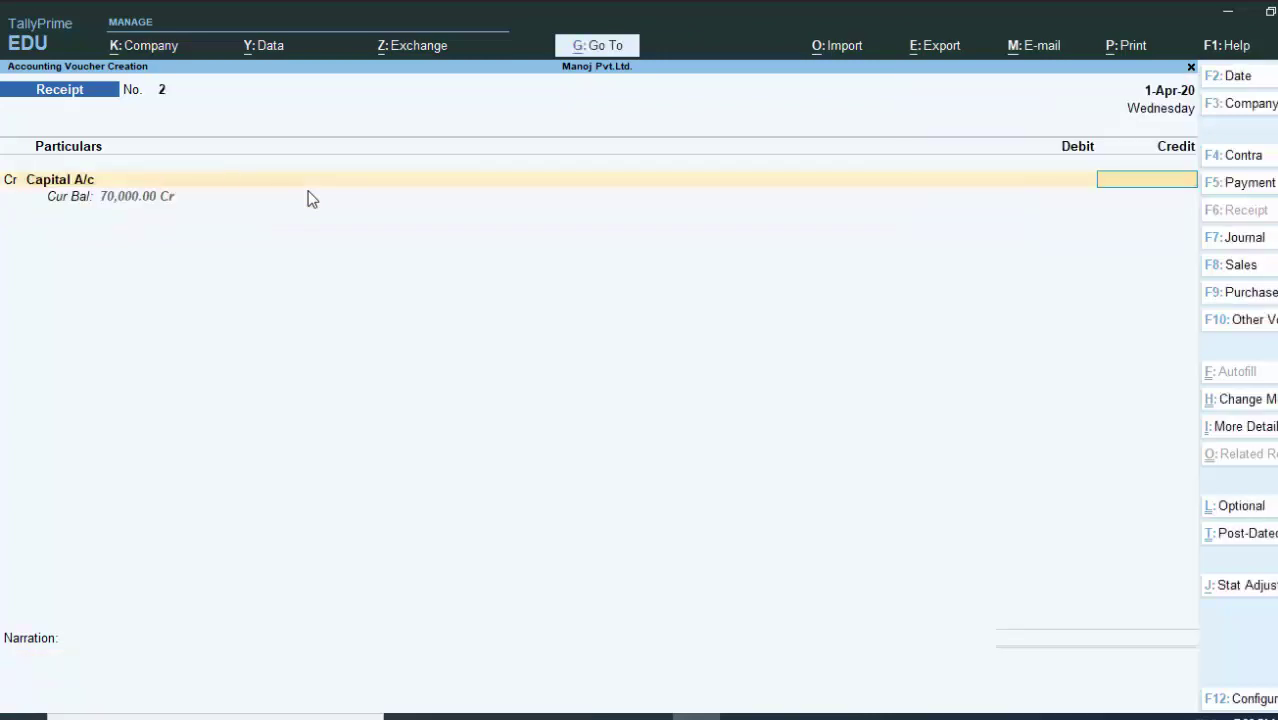
{"action": "key", "text": "Escape"}
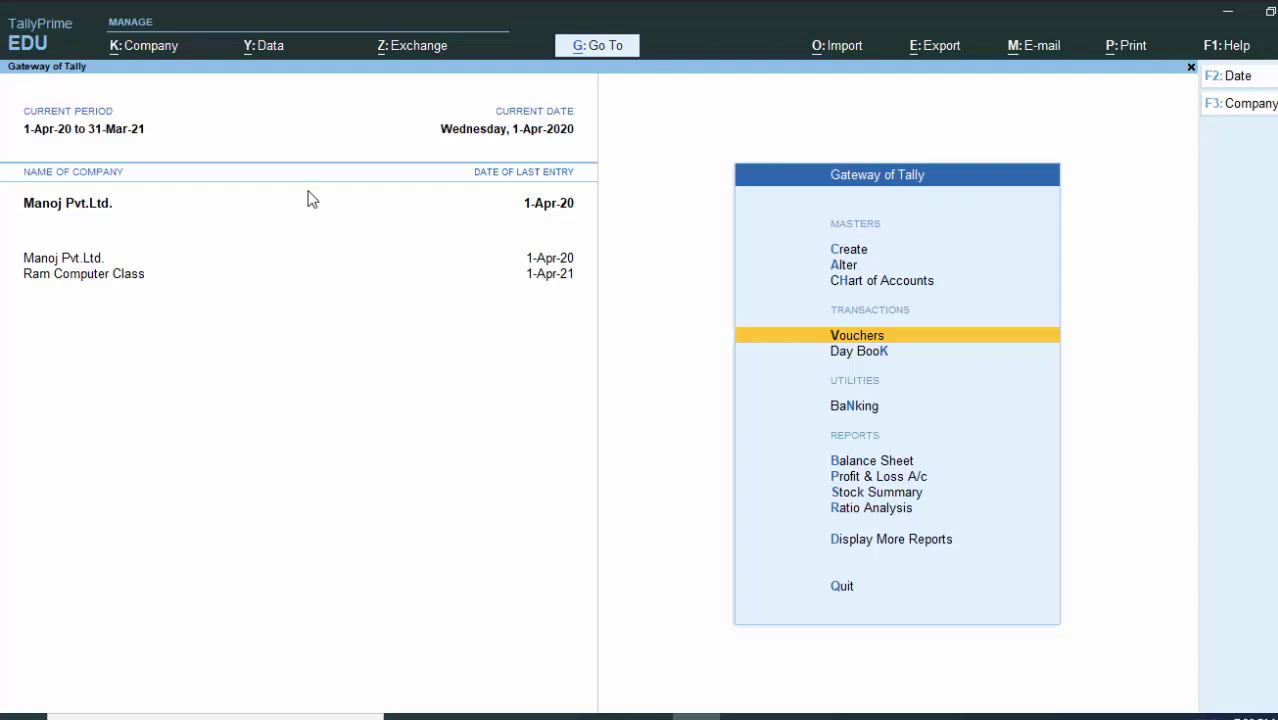
Start a purchase voucher and enter 567576t8 as the supplier invoice number.
{"action": "key", "text": "Return"}
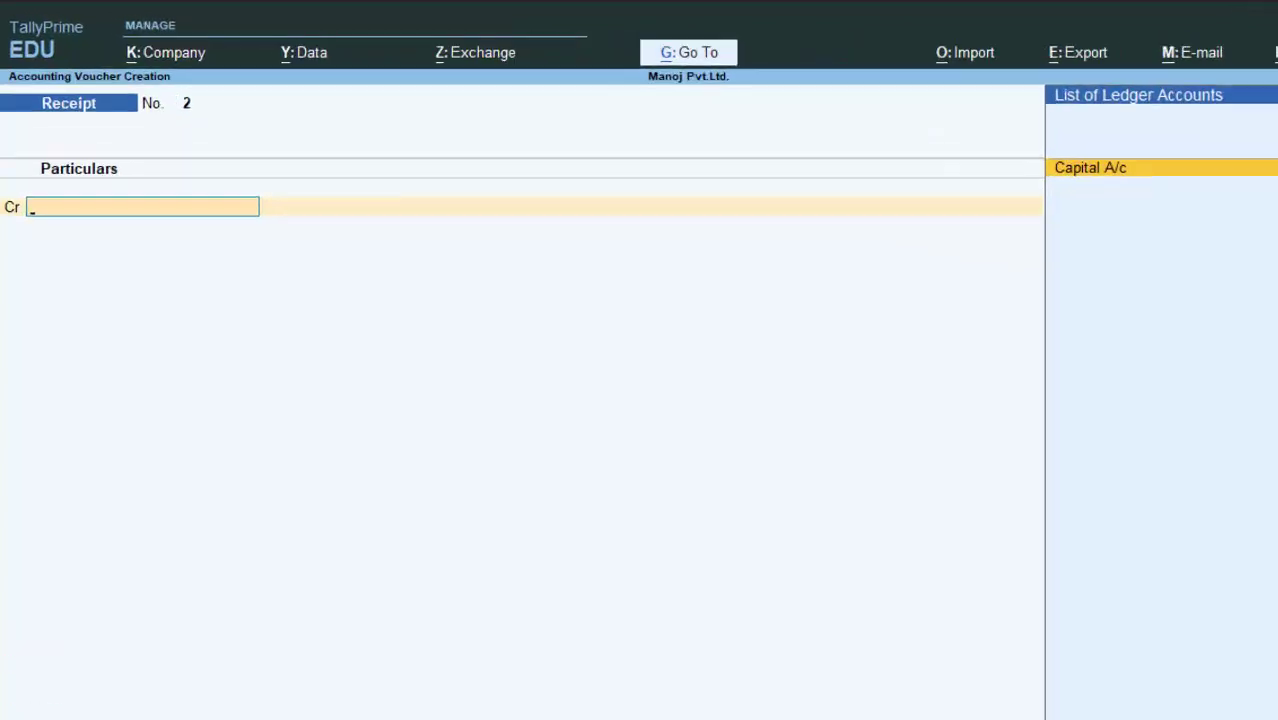
{"action": "key", "text": "F9"}
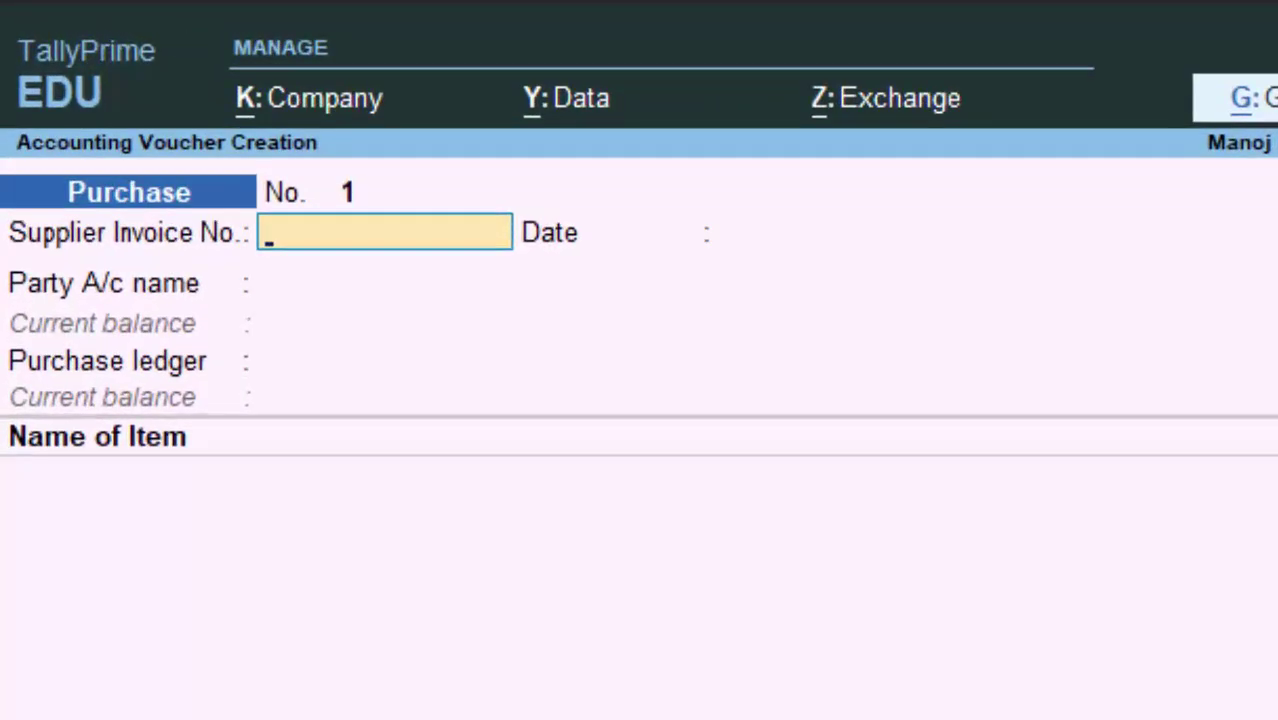
{"action": "type", "text": "567576t8"}
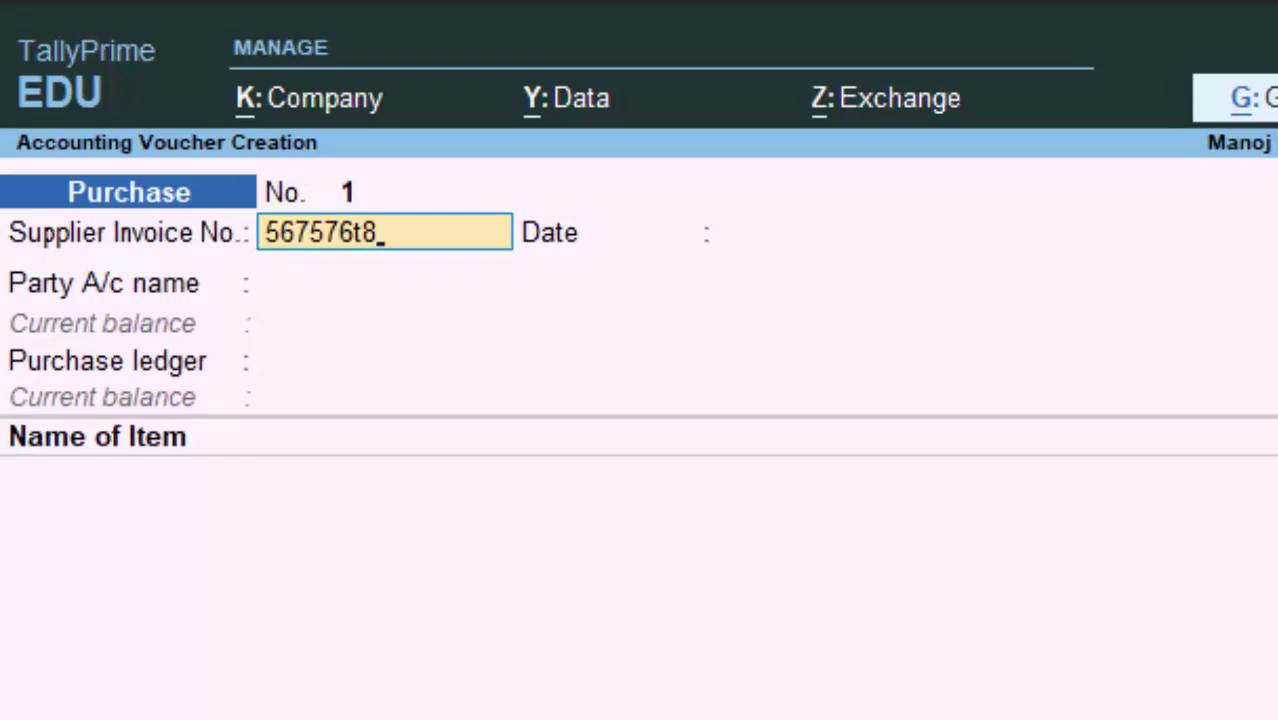
{"action": "key", "text": "Return"}
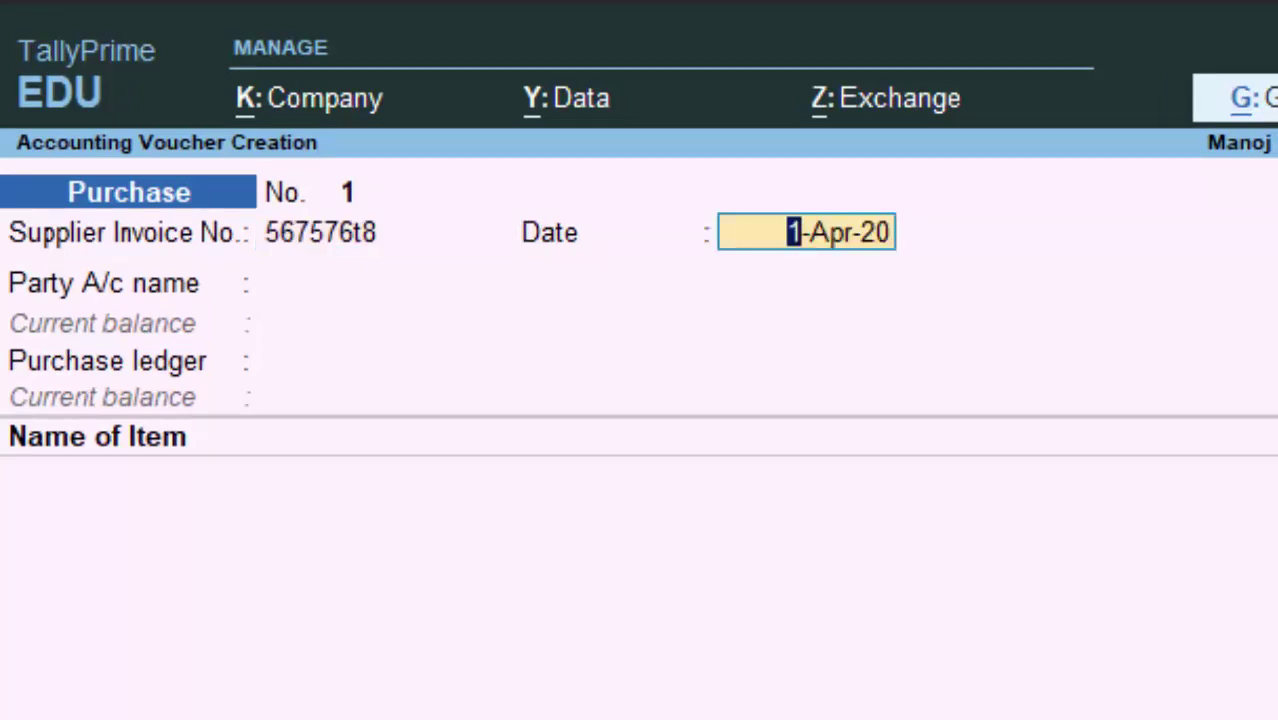
Set both the purchase voucher date and the supplier invoice date to 2-4-20.
{"action": "key", "text": "F2"}
{"action": "type", "text": "2-4"}
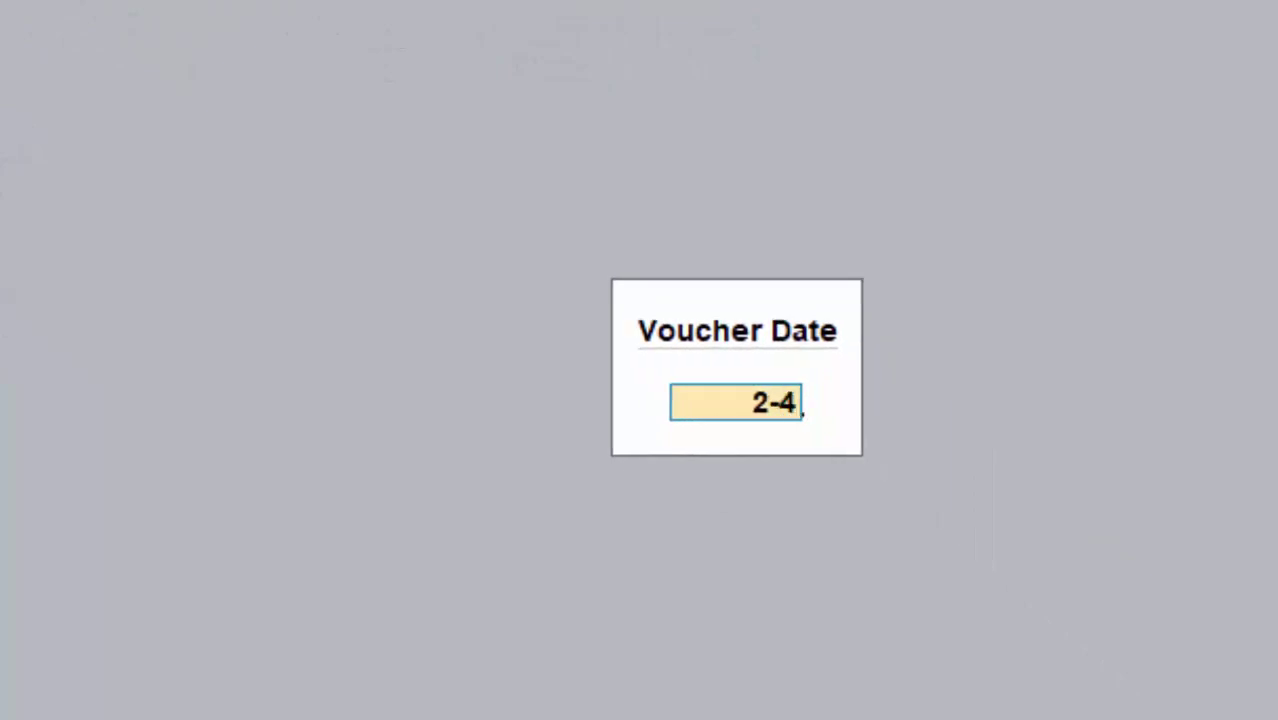
{"action": "type", "text": "-2"}
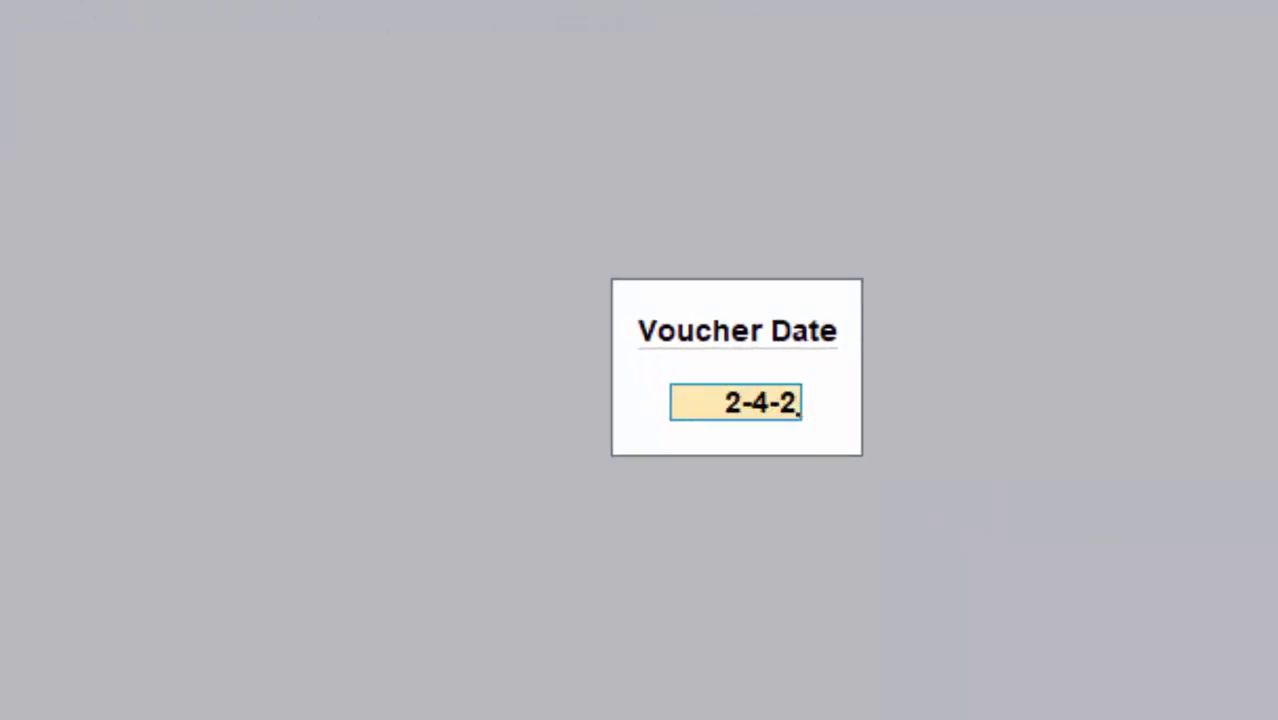
{"action": "type", "text": "0"}
{"action": "key", "text": "Return"}
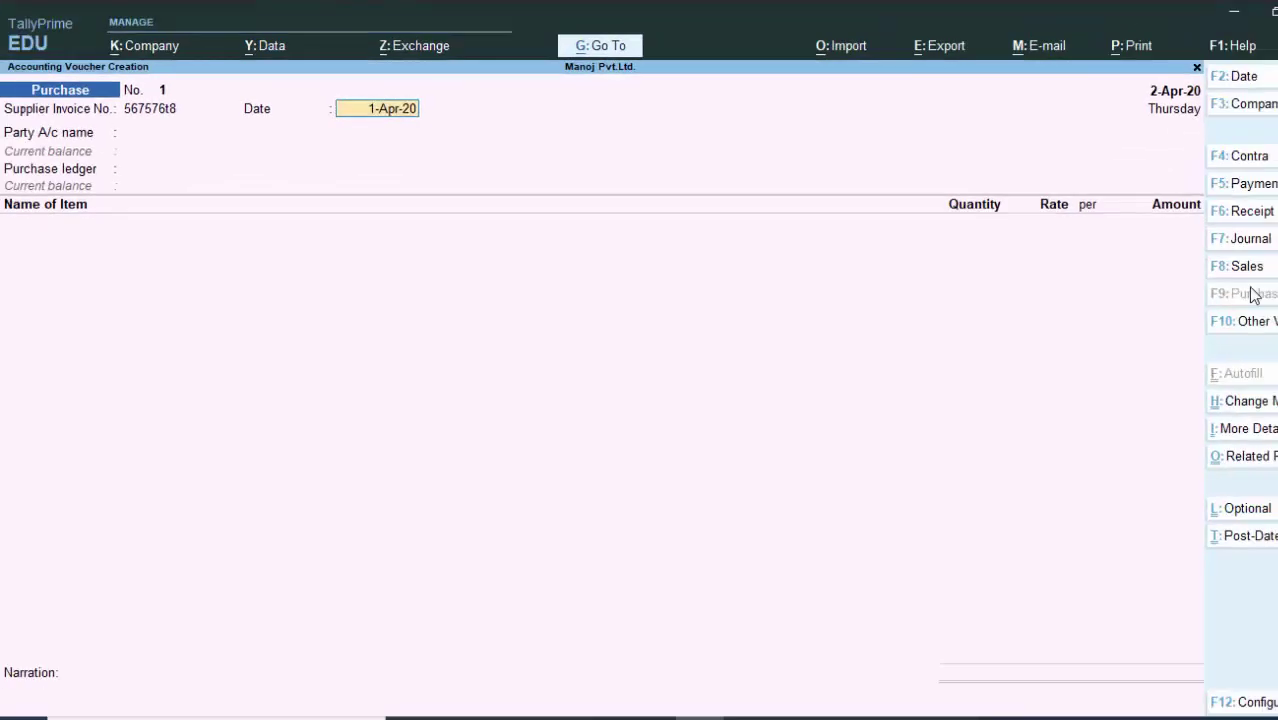
{"action": "type", "text": "2-4-2"}
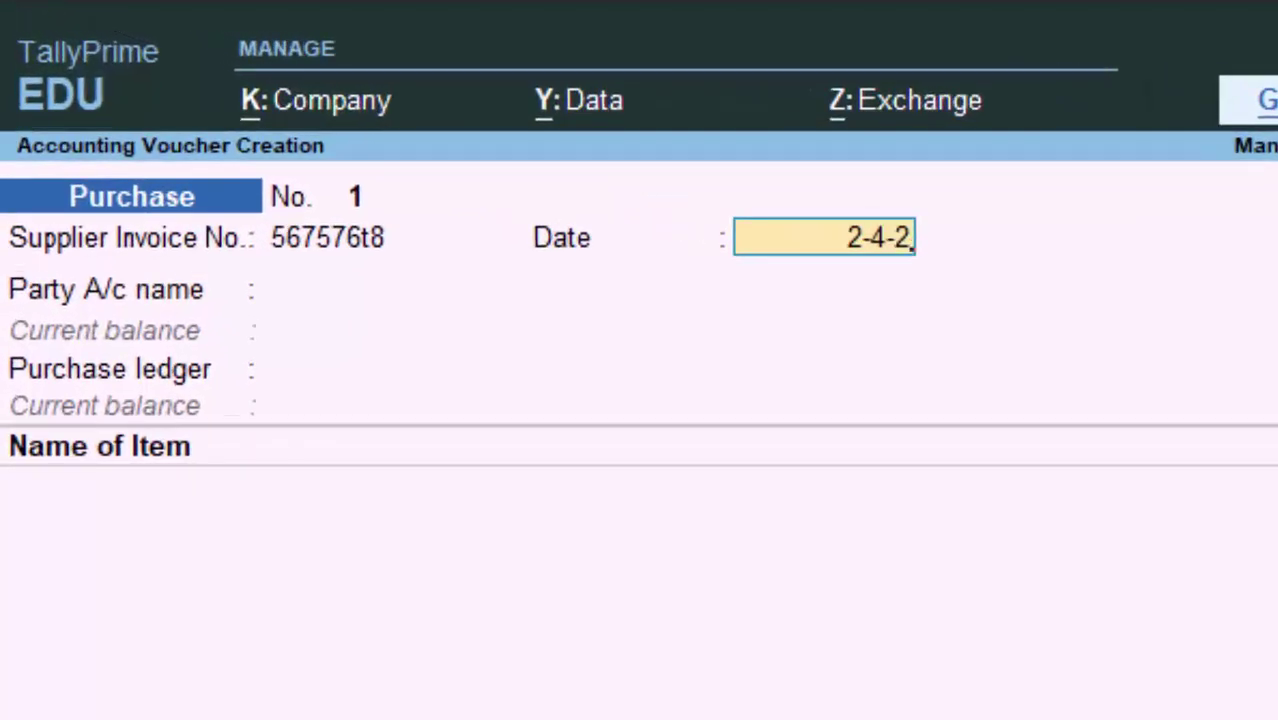
{"action": "type", "text": "0"}
{"action": "key", "text": "Return"}
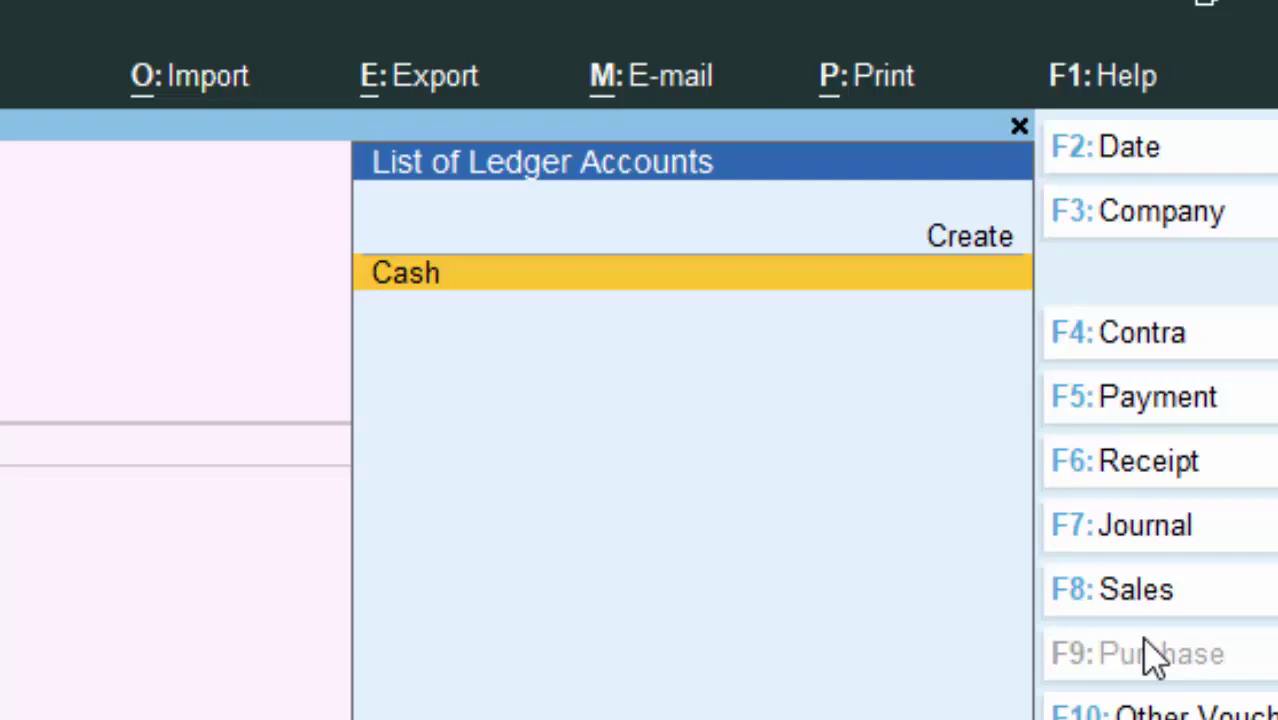
Create a party ledger from the purchase voucher with the supplier's name and place it under Sundry Creditors.
{"action": "key", "text": "Up"}
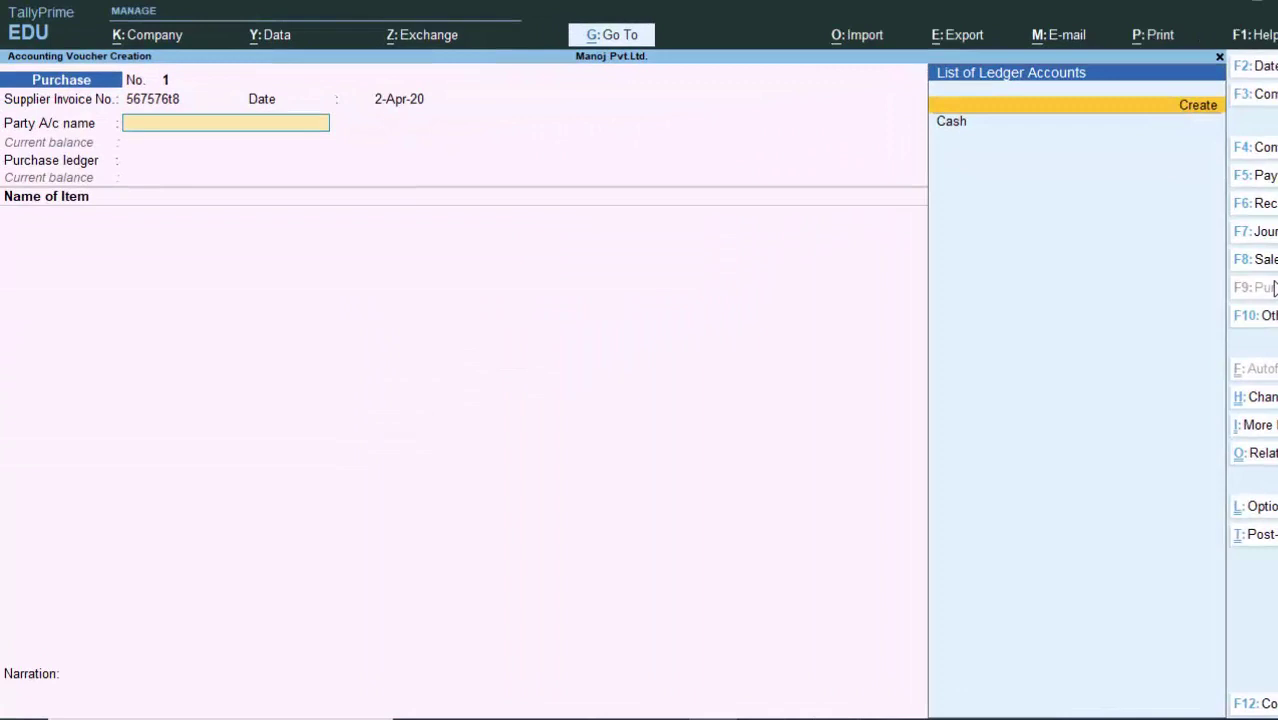
{"action": "key", "text": "Return"}
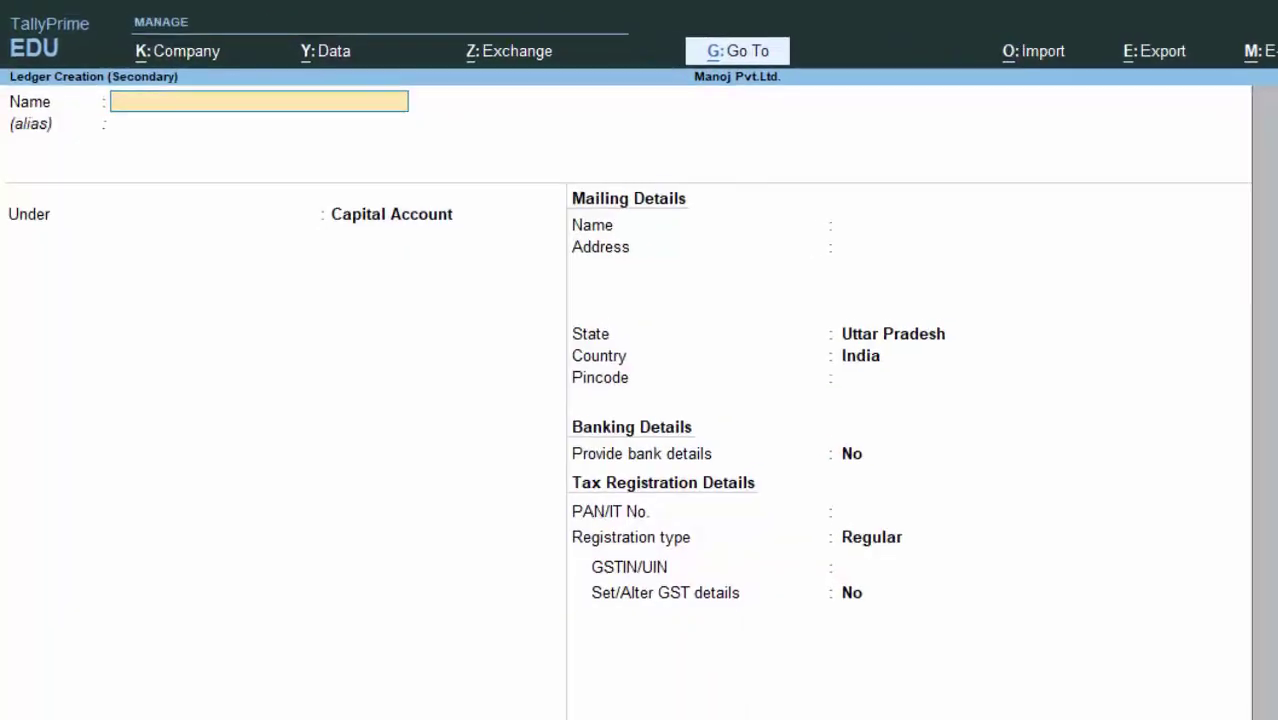
{"action": "type", "text": "Puneet"}
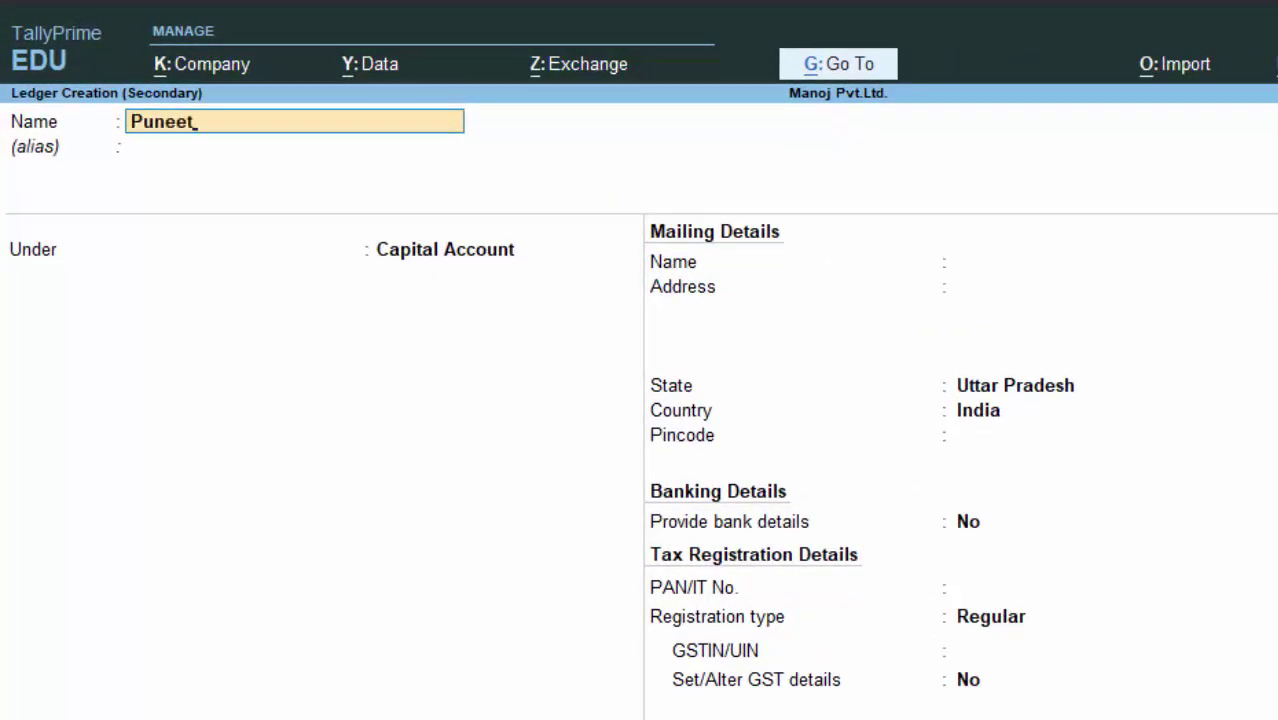
{"action": "type", "text": " C"}
{"action": "key", "text": "Return"}
{"action": "key", "text": "Return"}
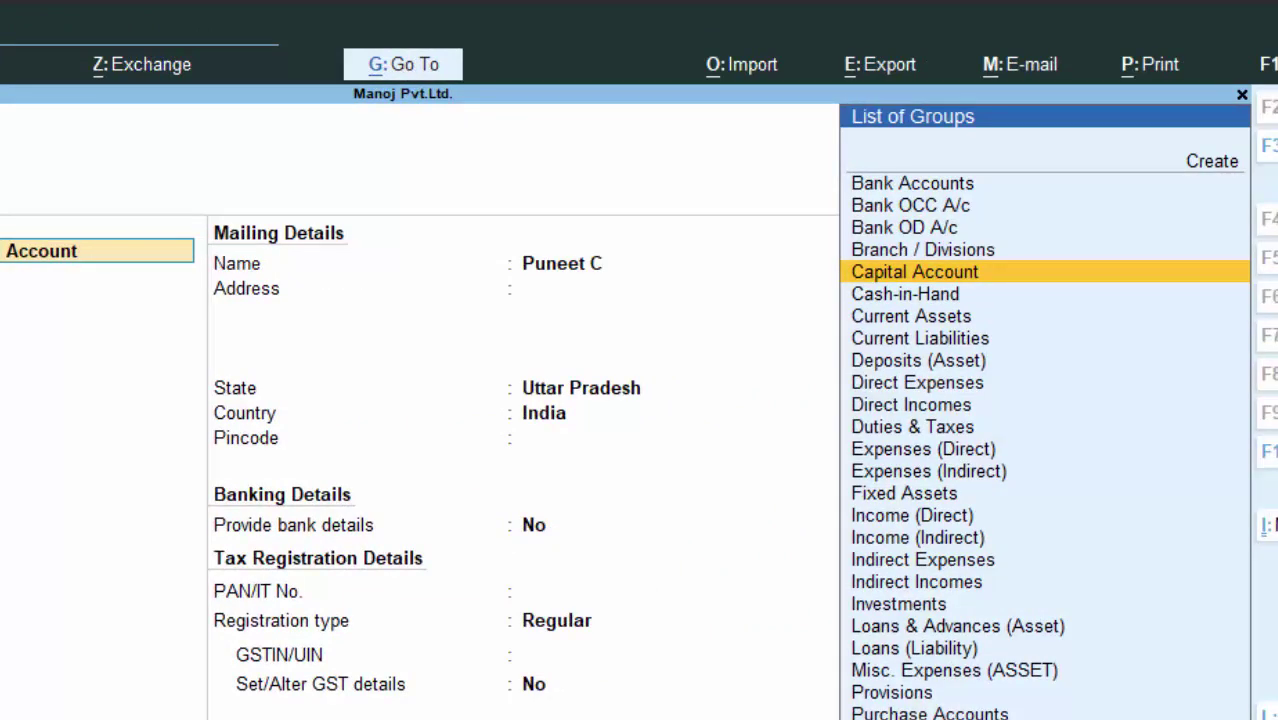
{"action": "type", "text": "s"}
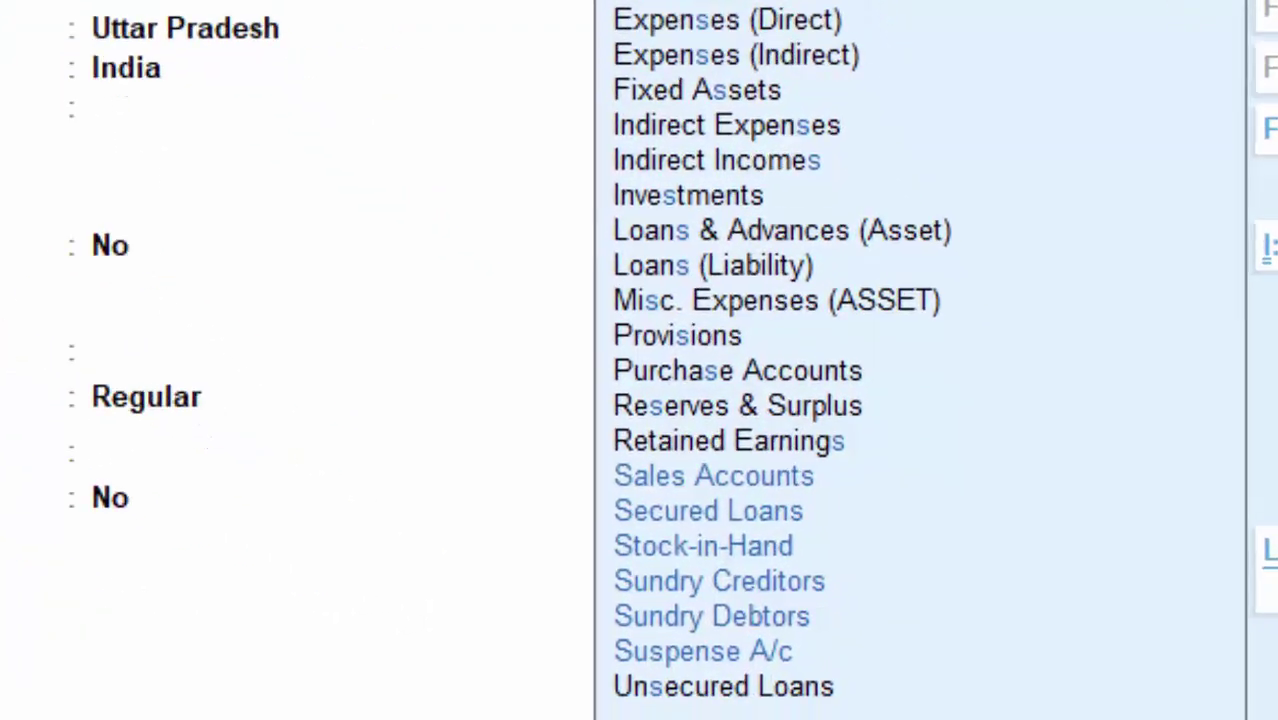
{"action": "key", "text": "Down"}
{"action": "key", "text": "Down"}
{"action": "key", "text": "Down"}
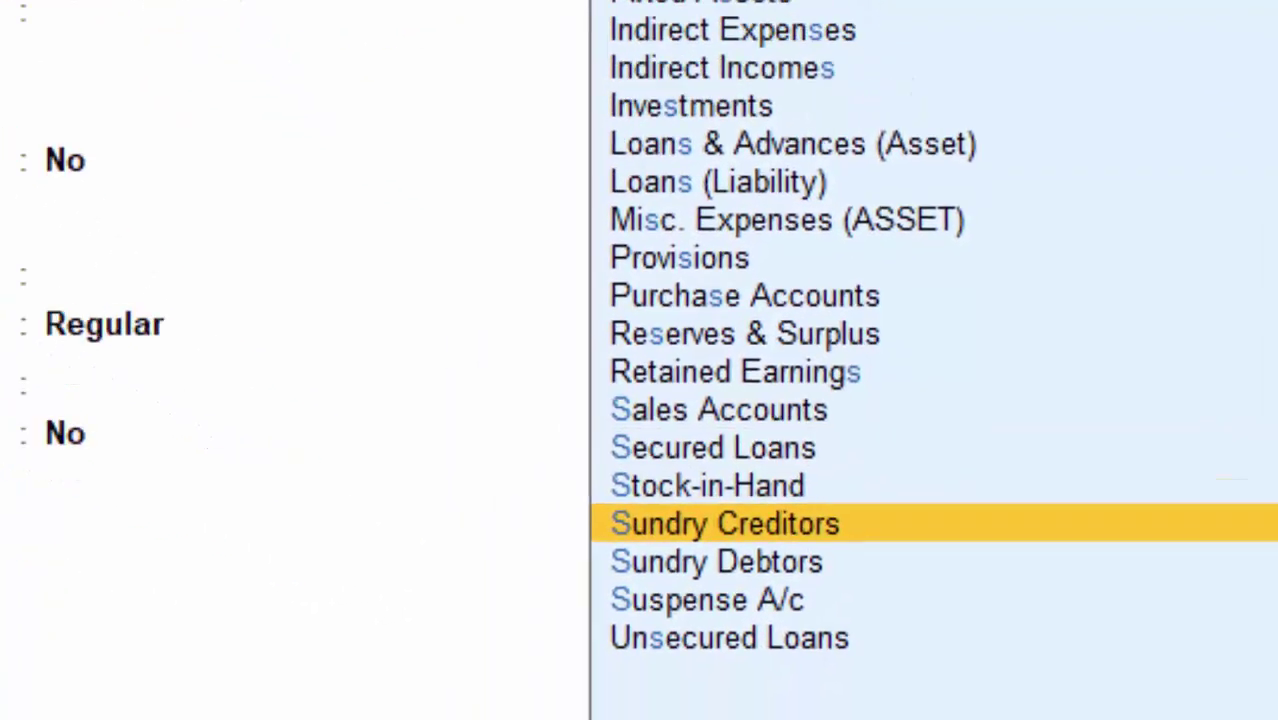
{"action": "key", "text": "Return"}
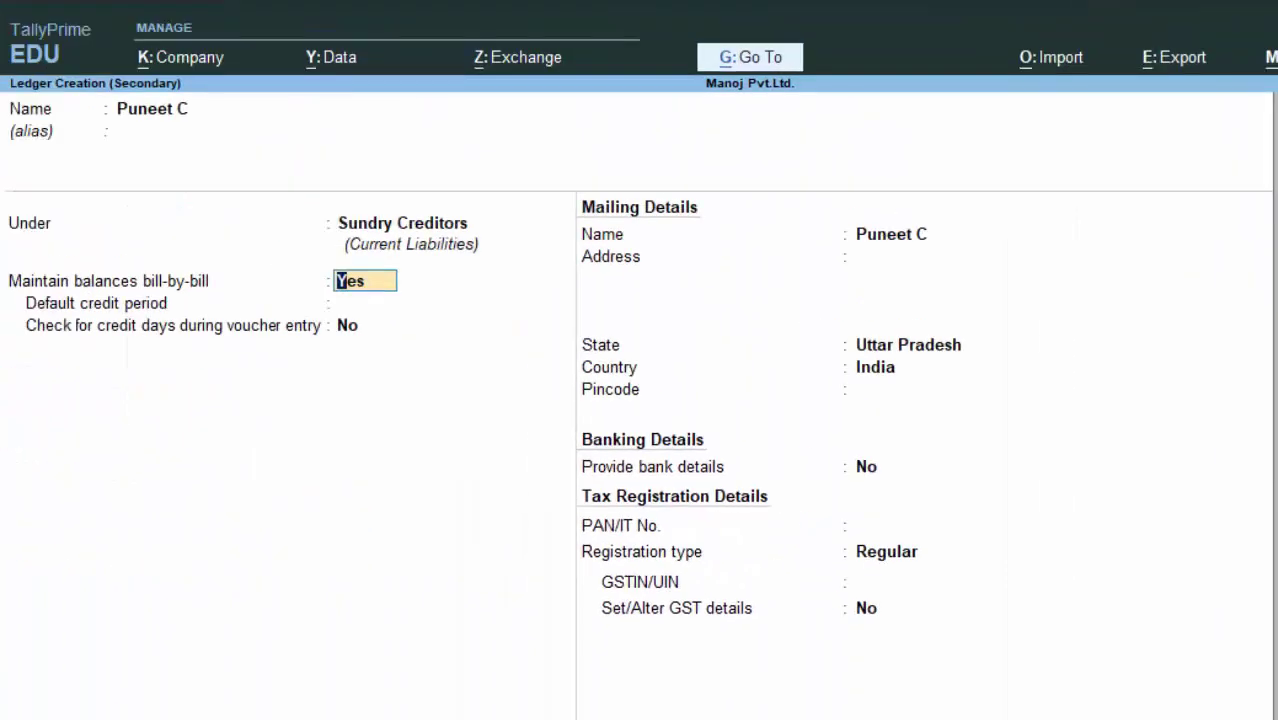
Keep the default billing, mailing, banking and tax details of the supplier ledger and save it as the voucher's party account.
{"action": "key", "text": "Return"}
{"action": "key", "text": "Return"}
{"action": "key", "text": "Return"}
{"action": "key", "text": "Return"}
{"action": "key", "text": "Return"}
{"action": "key", "text": "Return"}
{"action": "key", "text": "Return"}
{"action": "key", "text": "Return"}
{"action": "key", "text": "Return"}
{"action": "key", "text": "Return"}
{"action": "key", "text": "Return"}
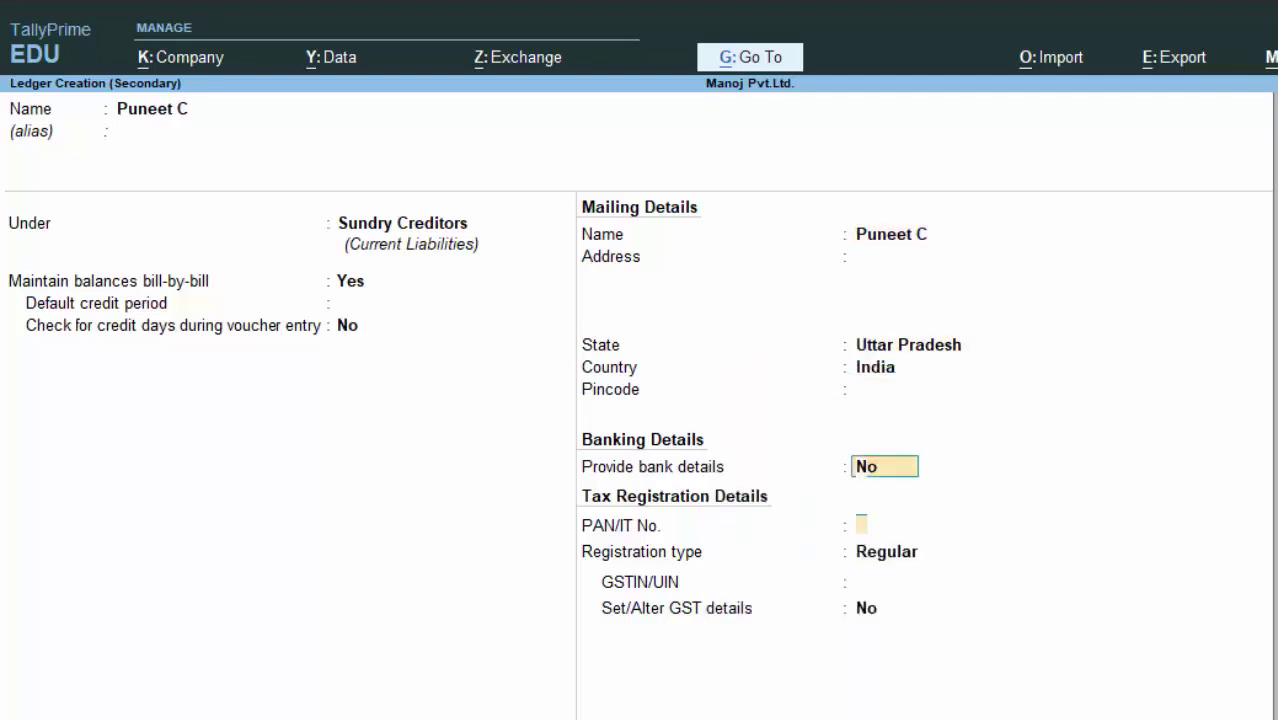
{"action": "key", "text": "Return"}
{"action": "key", "text": "Return"}
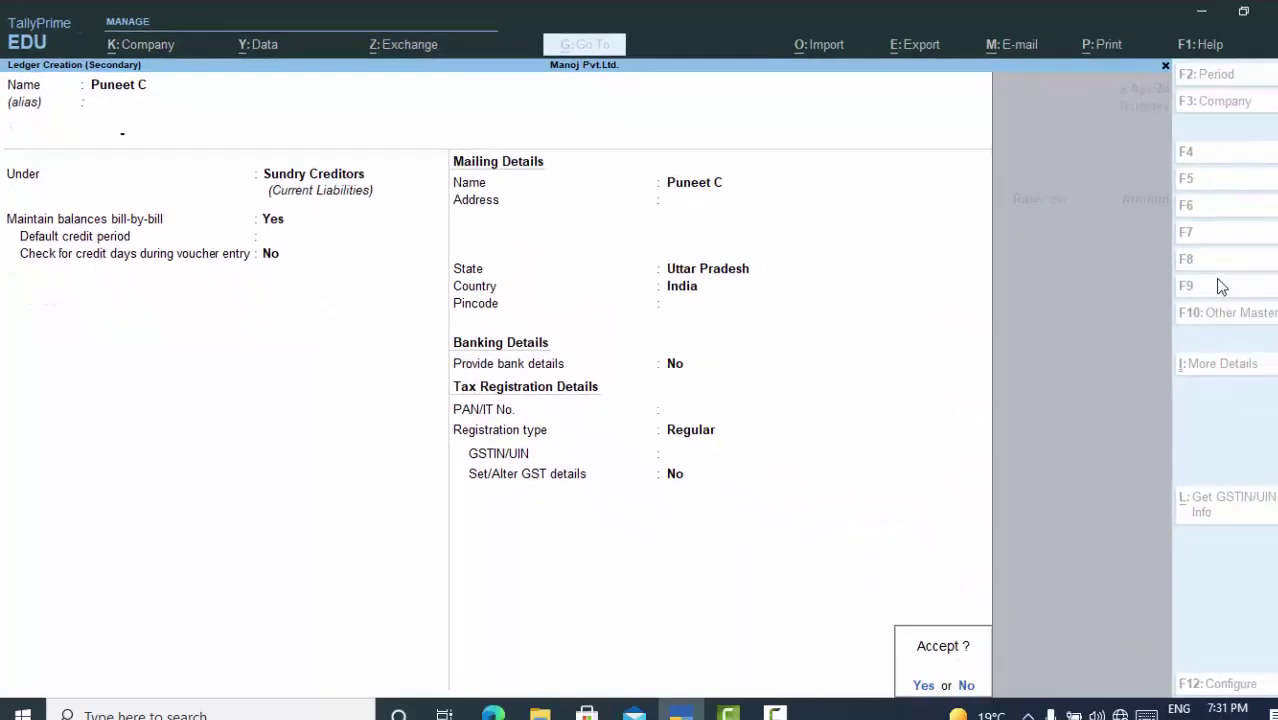
{"action": "key", "text": "Return"}
{"action": "key", "text": "Return"}
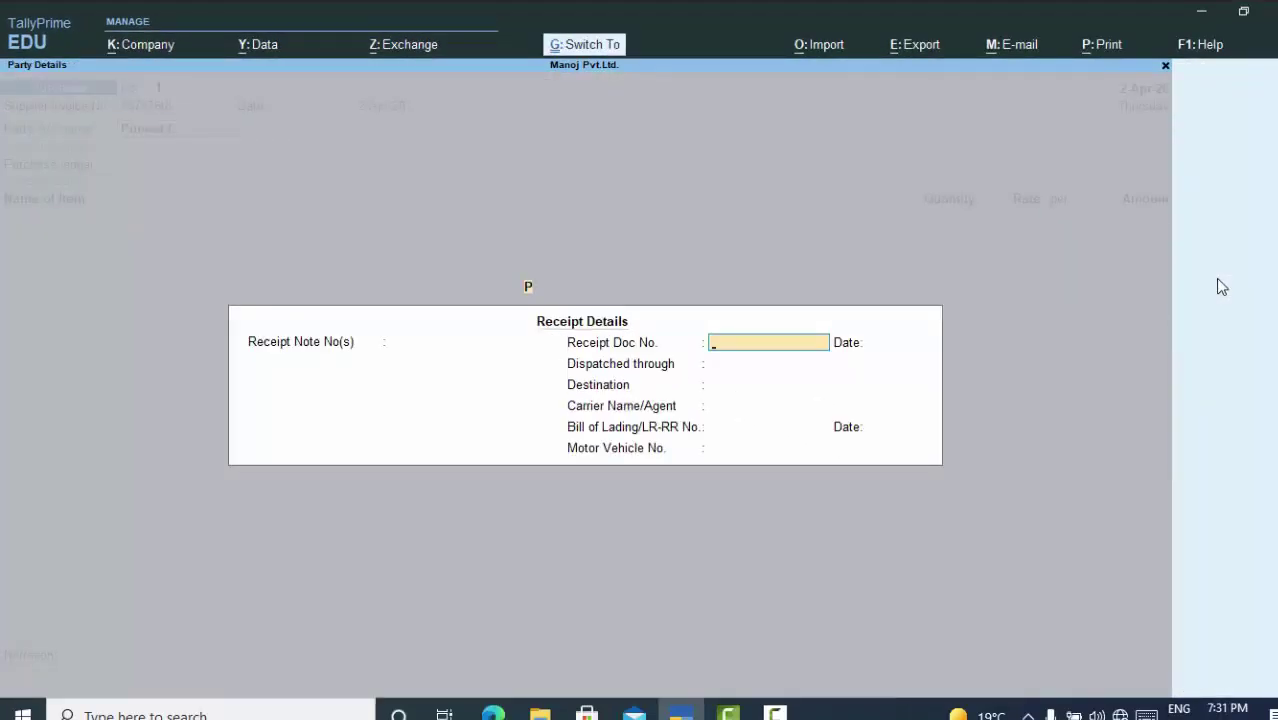
Accept the receipt and party details without adding entries and proceed to the purchase ledger of the voucher.
{"action": "key", "text": "Return"}
{"action": "key", "text": "Return"}
{"action": "key", "text": "Return"}
{"action": "key", "text": "Return"}
{"action": "key", "text": "Return"}
{"action": "key", "text": "Return"}
{"action": "key", "text": "Return"}
{"action": "key", "text": "Return"}
{"action": "key", "text": "Return"}
{"action": "key", "text": "Return"}
{"action": "key", "text": "Return"}
{"action": "key", "text": "Return"}
{"action": "key", "text": "Return"}
Create a ledger named Purchase A/c for the purchase voucher and place it under Purchase Accounts.
{"action": "key", "text": "ctrl"}
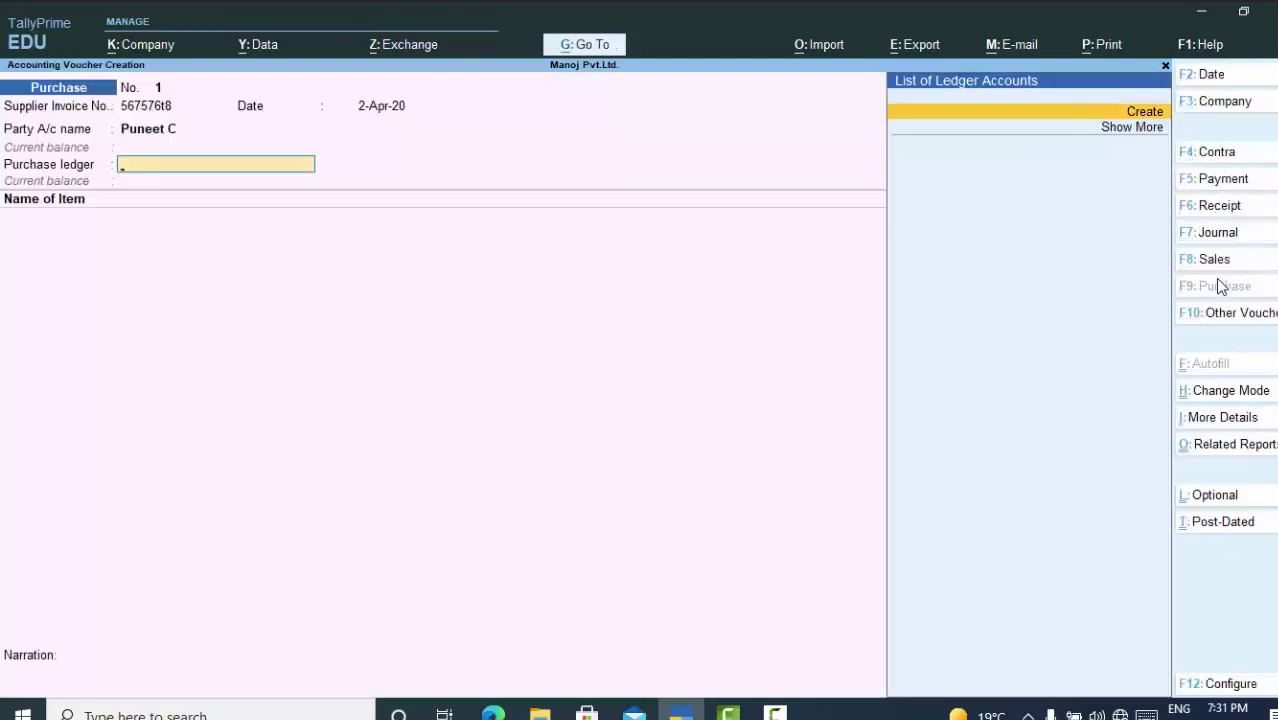
{"action": "key", "text": "alt+c"}
{"action": "type", "text": "Purch"}
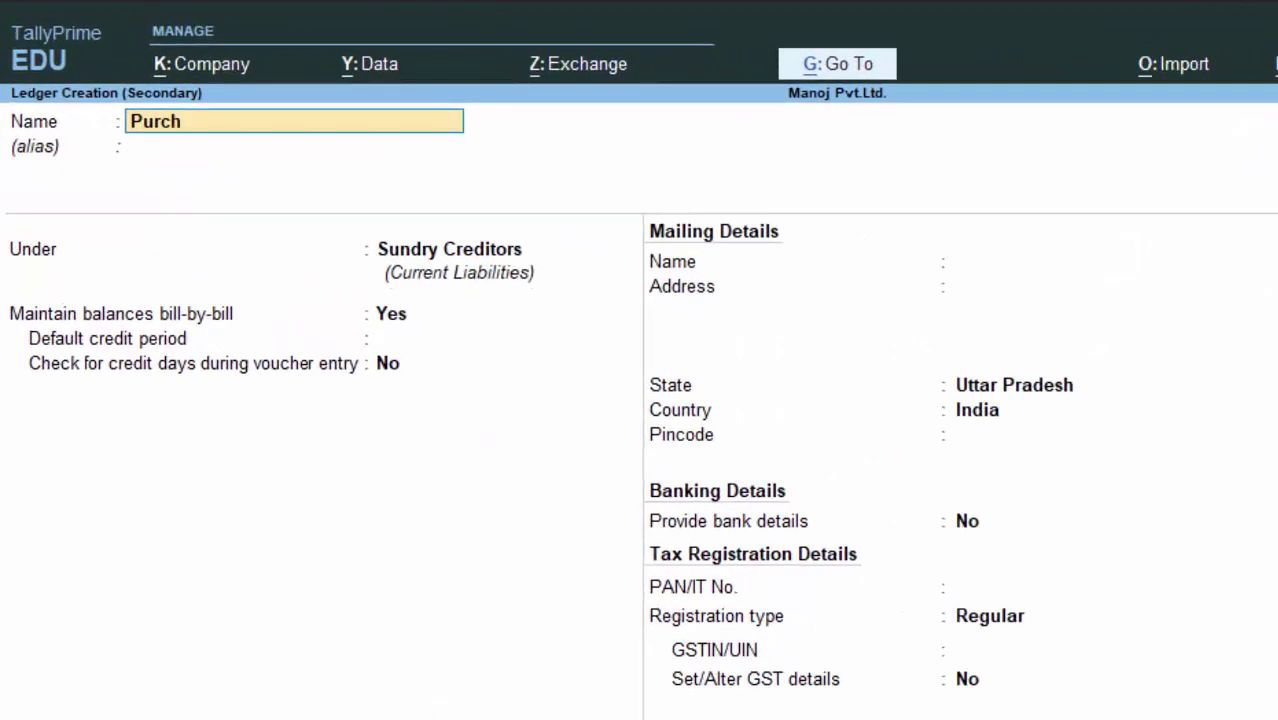
{"action": "type", "text": "ase a/c"}
{"action": "key", "text": "Return"}
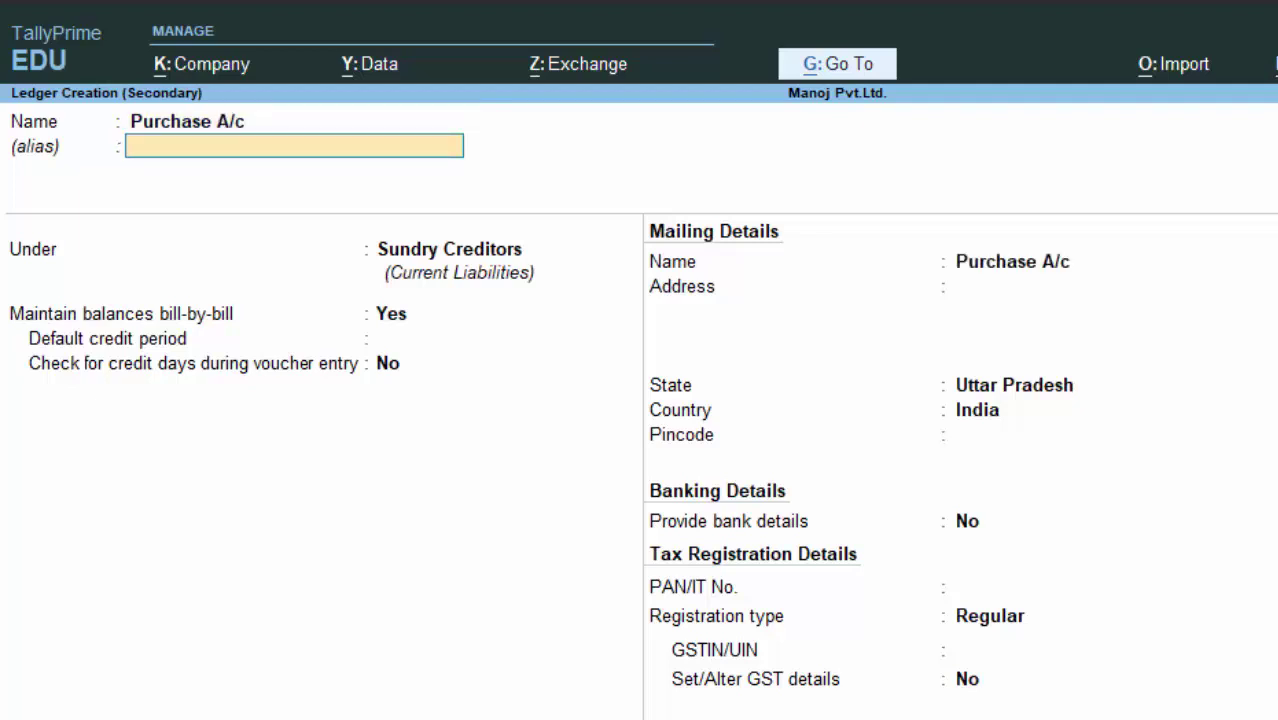
{"action": "key", "text": "Return"}
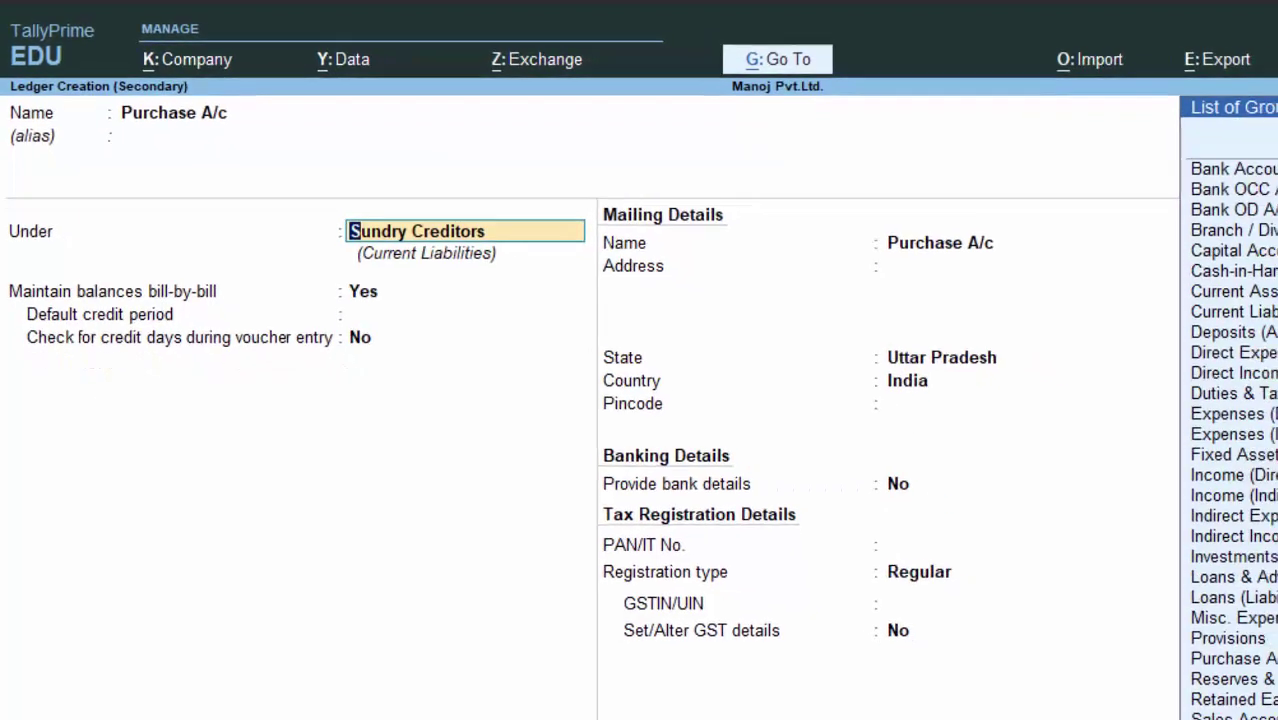
{"action": "type", "text": "P"}
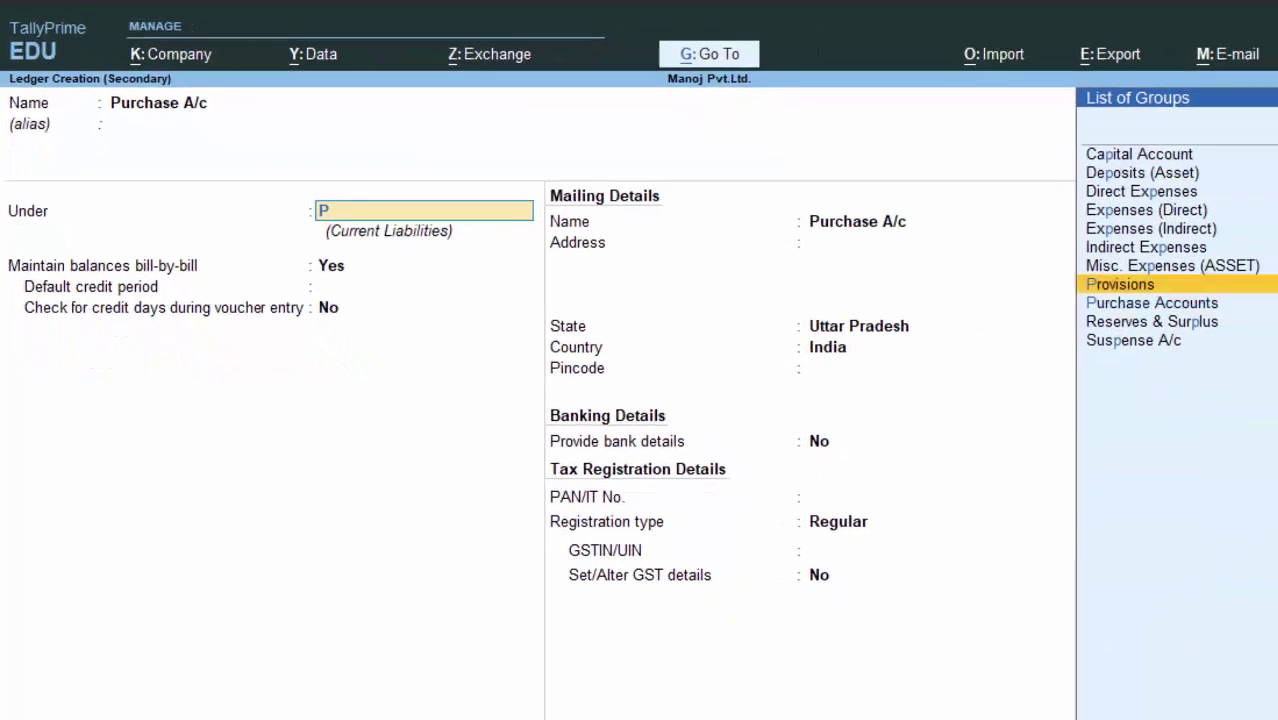
{"action": "key", "text": "Down"}
{"action": "key", "text": "Return"}
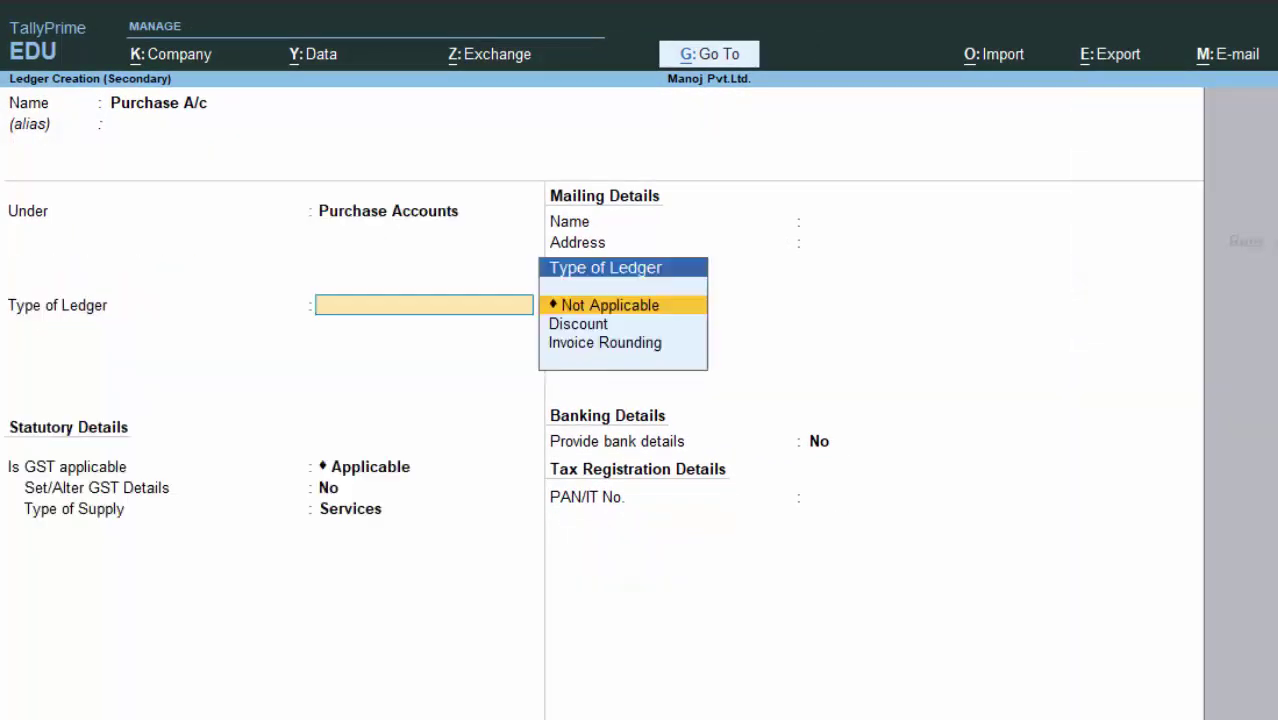
Keep the ledger type Not Applicable and the default statutory details, and save Purchase A/c as the voucher's purchase ledger.
{"action": "key", "text": "Return"}
{"action": "key", "text": "Return"}
{"action": "key", "text": "Return"}
{"action": "key", "text": "Return"}
{"action": "key", "text": "Return"}
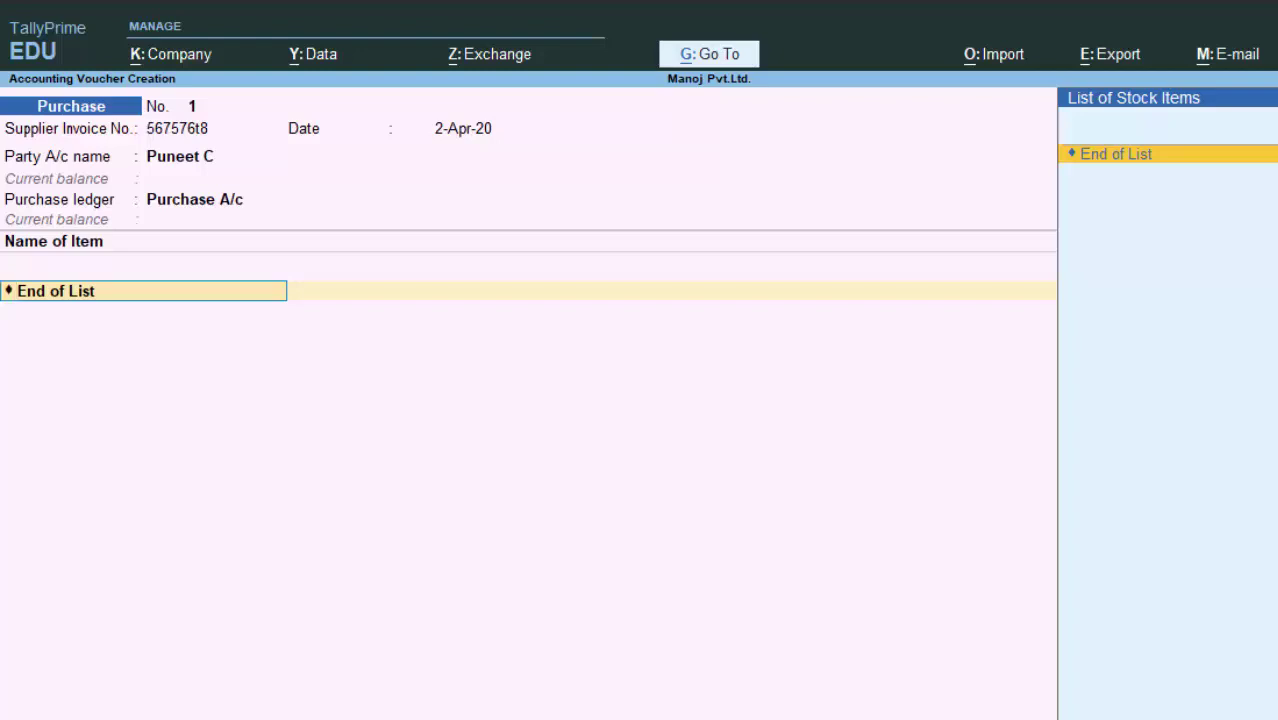
Create a stock item named Cellopen for the purchase voucher, without an alias and under Primary.
{"action": "key", "text": "Up"}
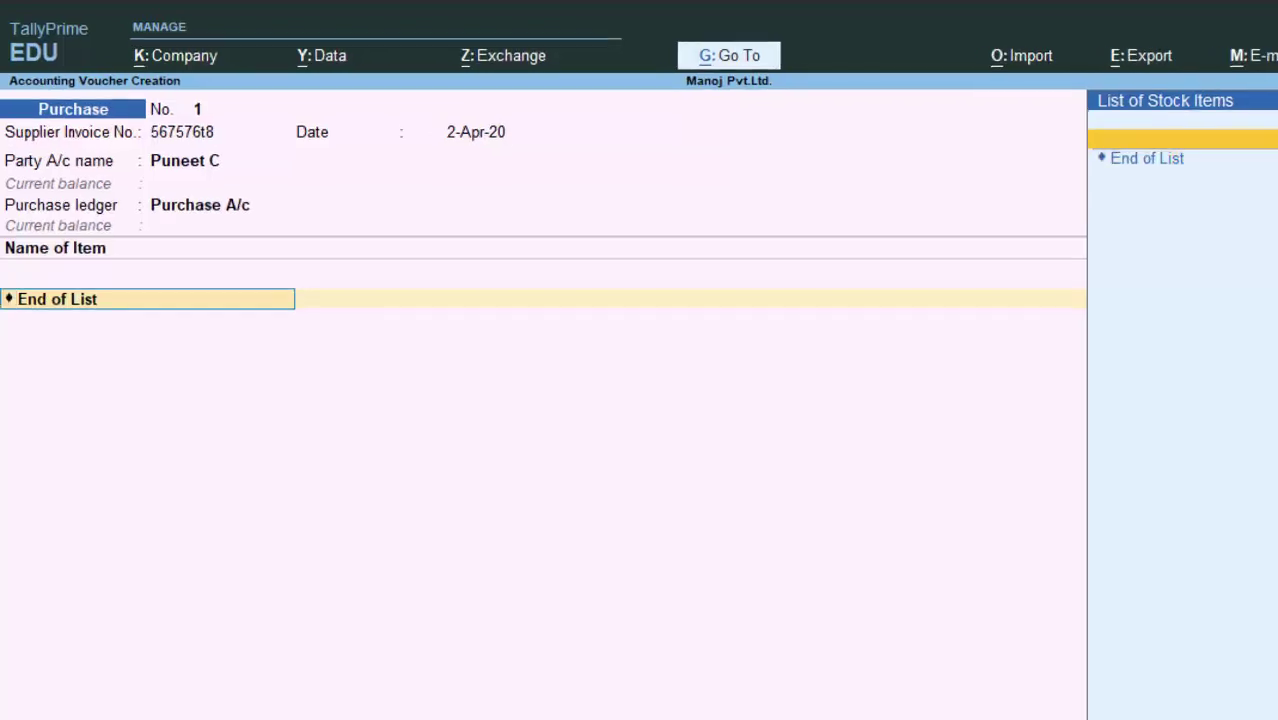
{"action": "key", "text": "alt+c"}
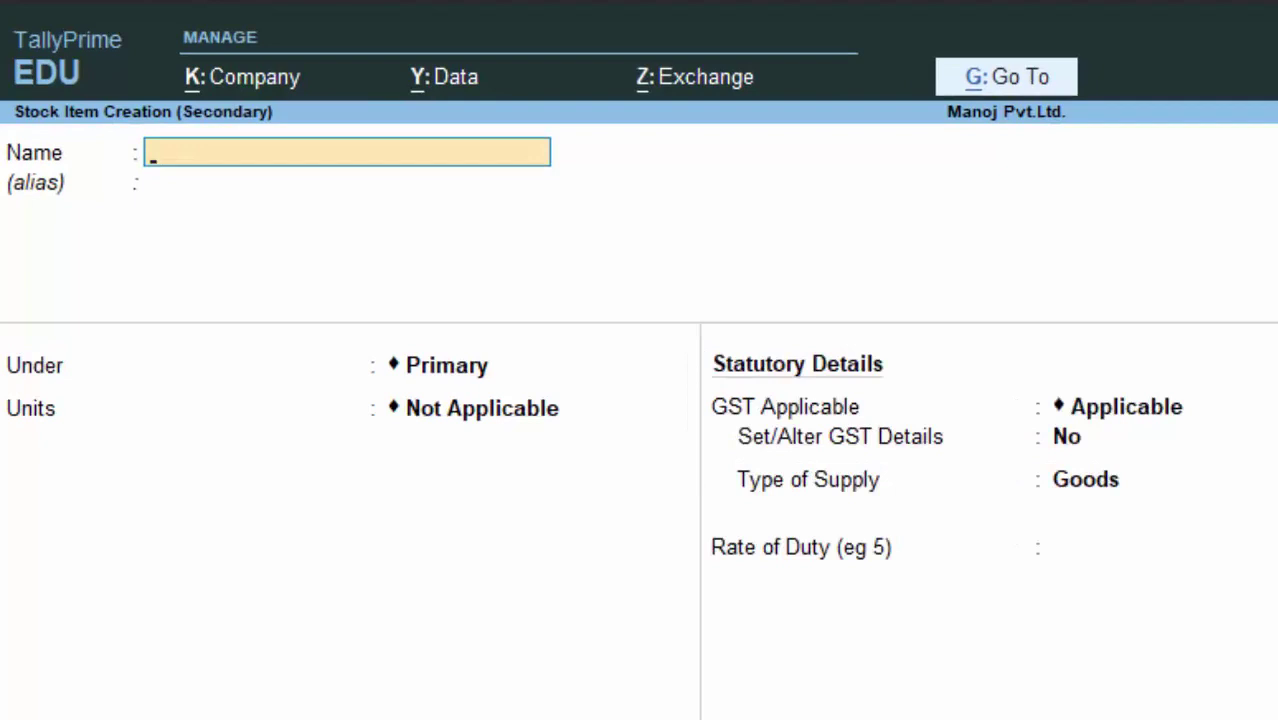
{"action": "type", "text": "Cellop"}
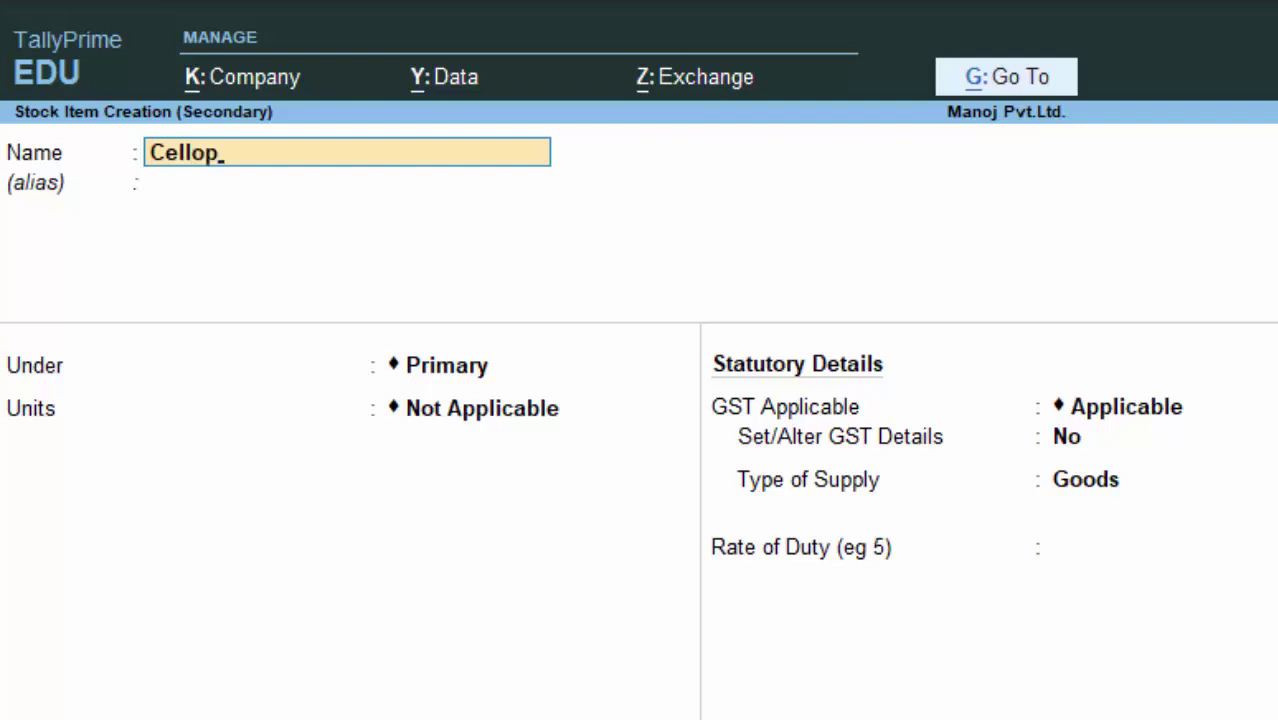
{"action": "type", "text": "en"}
{"action": "key", "text": "Return"}
{"action": "key", "text": "Return"}
{"action": "key", "text": "Return"}
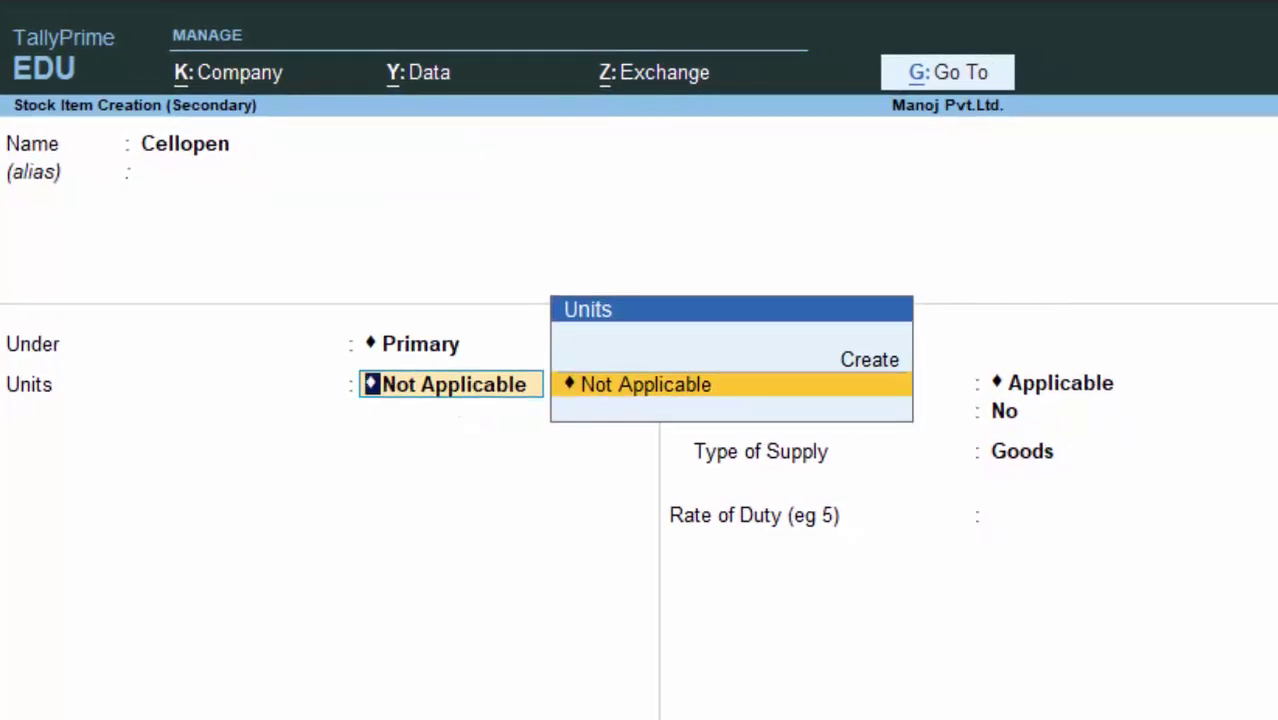
Start a new simple unit of measure for the Cellopen item with the symbol nos.
{"action": "key", "text": "Up"}
{"action": "key", "text": "Return"}
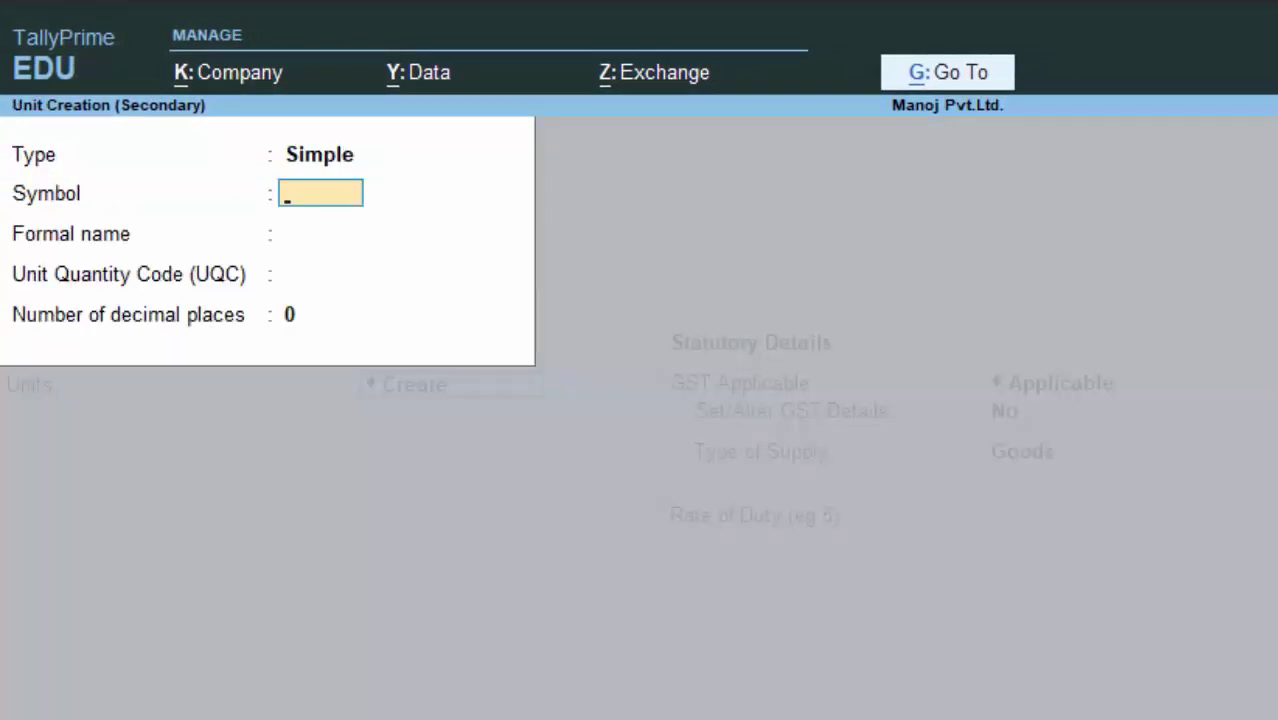
{"action": "type", "text": "num"}
{"action": "key", "text": "BackSpace"}
{"action": "key", "text": "BackSpace"}
{"action": "type", "text": "os"}
{"action": "key", "text": "Return"}
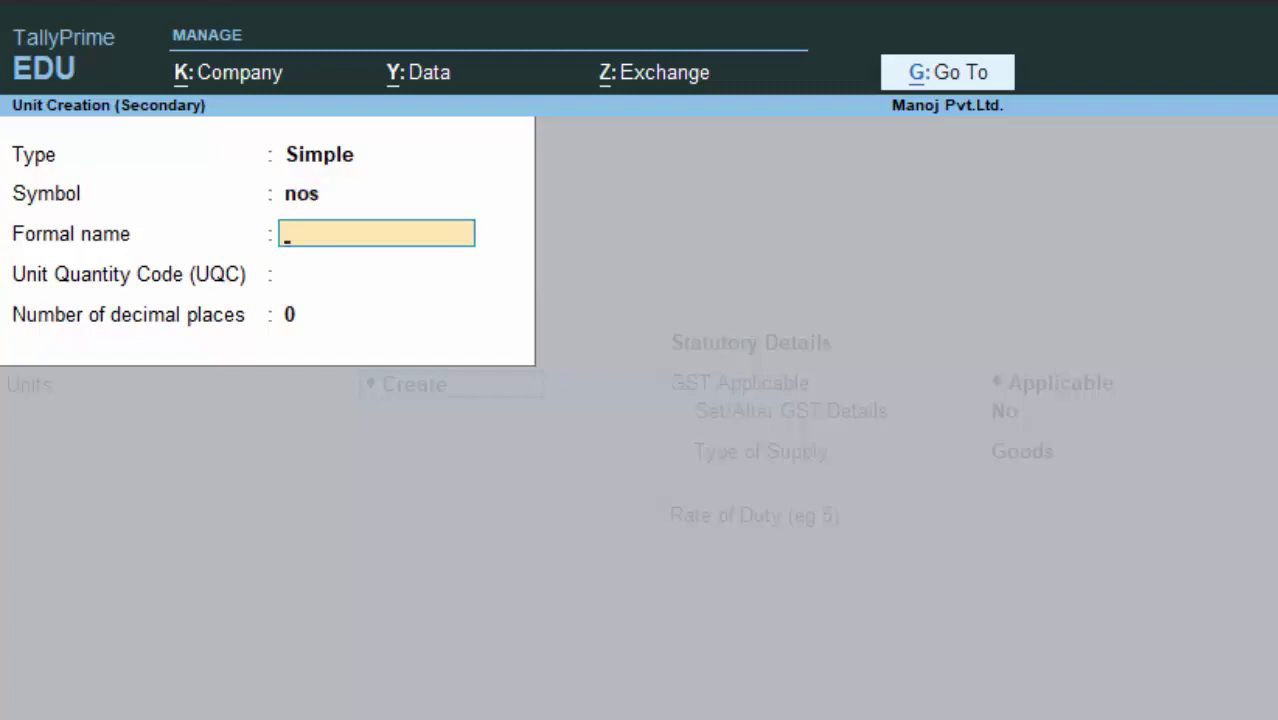
Give the nos unit the formal name Numbers.
{"action": "type", "text": "Number"}
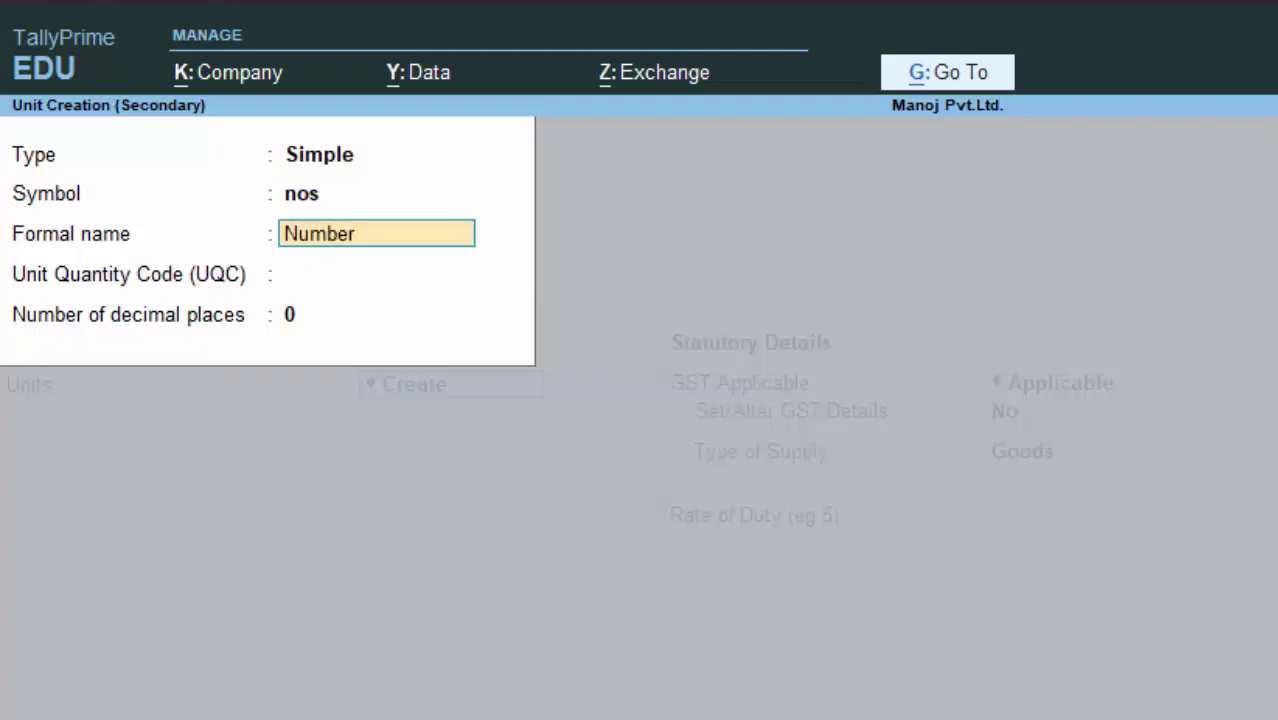
{"action": "type", "text": "s]]"}
{"action": "key", "text": "BackSpace"}
{"action": "key", "text": "BackSpace"}
{"action": "key", "text": "BackSpace"}
{"action": "type", "text": "\\"}
{"action": "key", "text": "BackSpace"}
{"action": "type", "text": "s"}
{"action": "key", "text": "Return"}
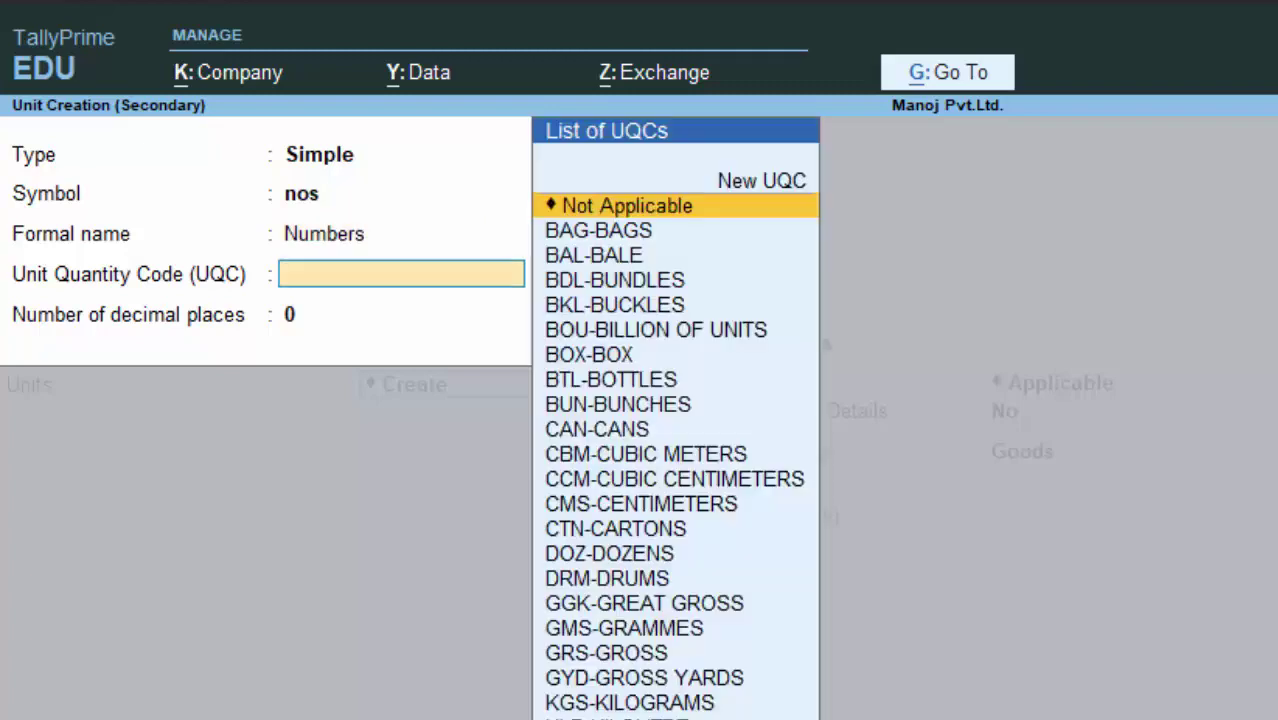
Set the unit quantity code to NOS-NUMBERS, keep 0 decimal places, and save the unit for the stock item.
{"action": "type", "text": "n"}
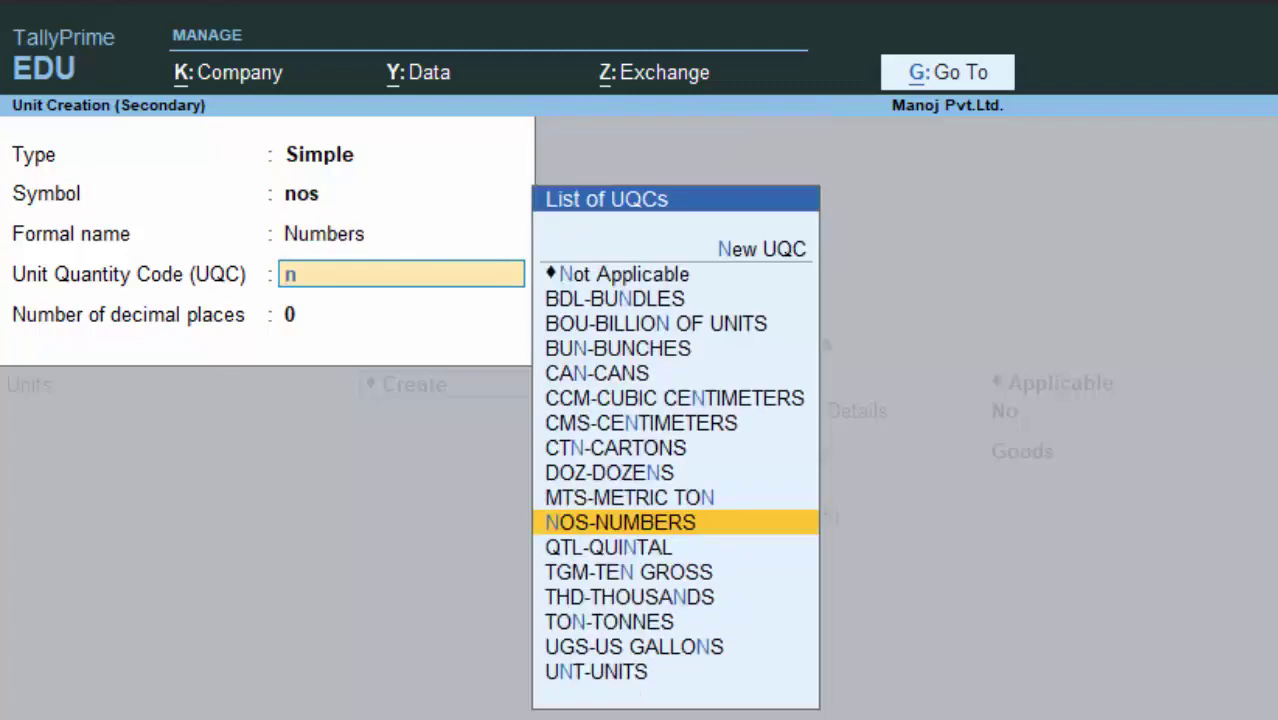
{"action": "key", "text": "Return"}
{"action": "key", "text": "Return"}
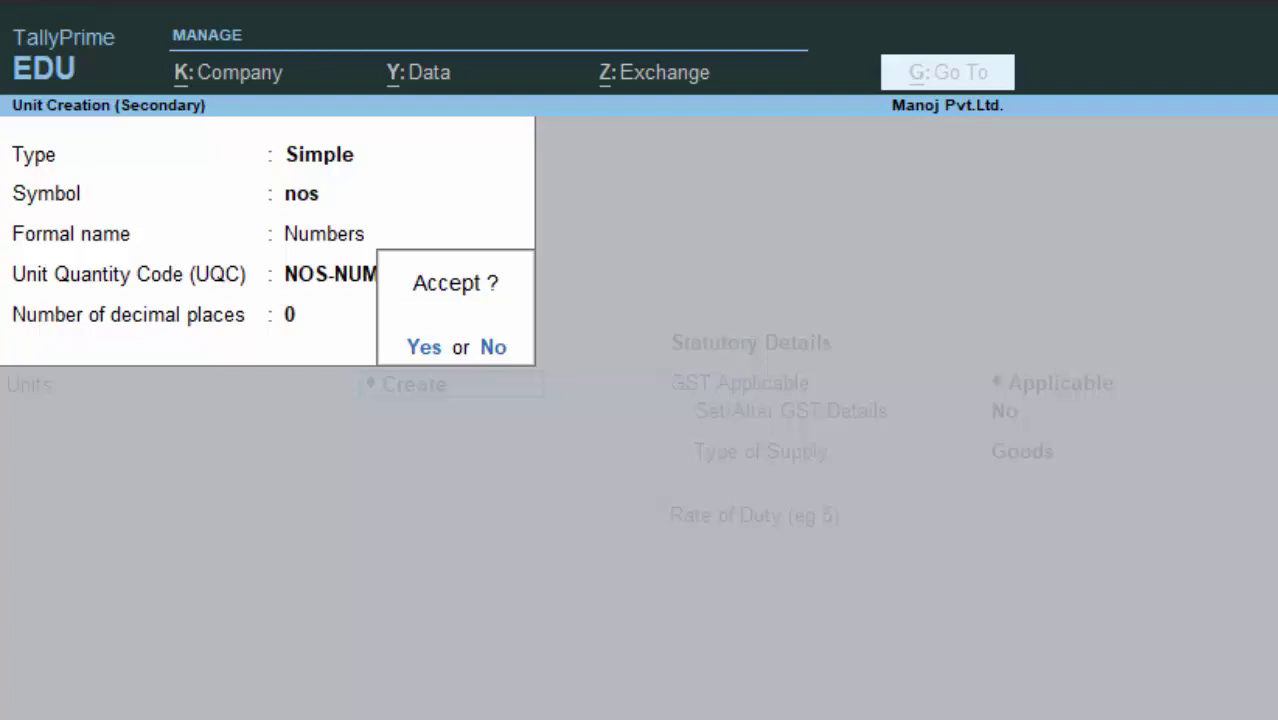
{"action": "key", "text": "Return"}
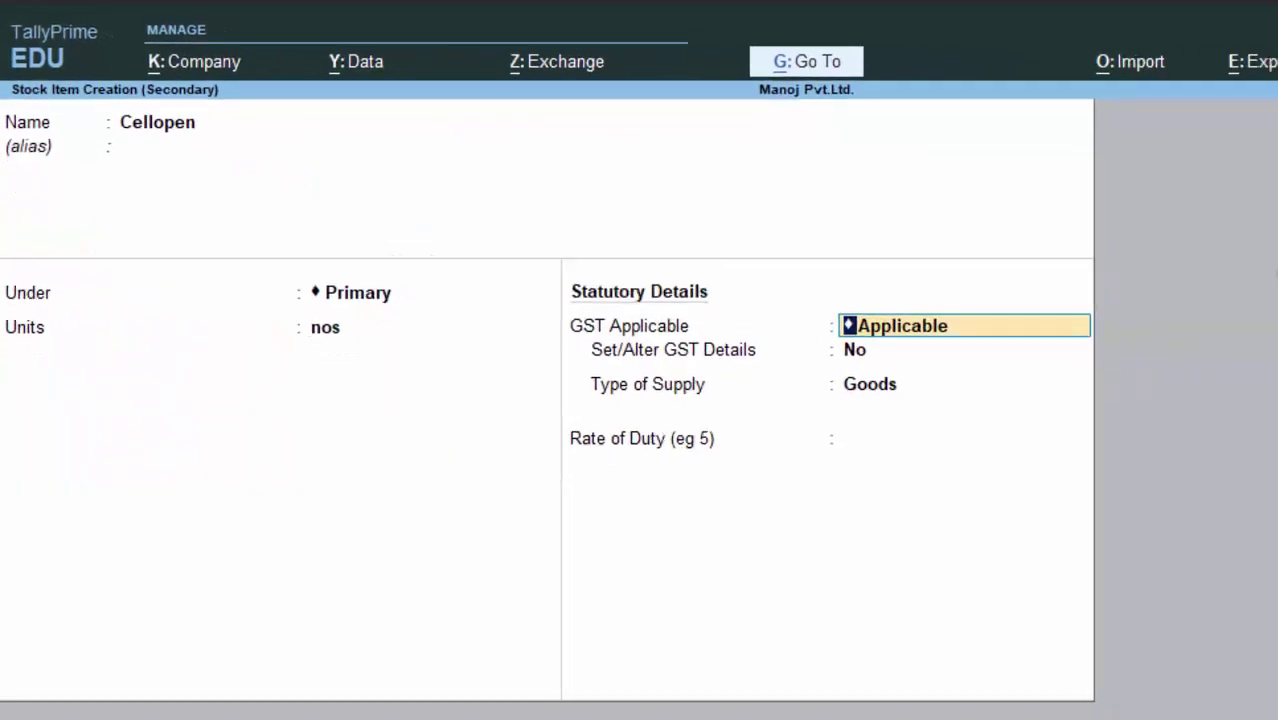
Keep GST Applicable and the supply type Goods, set the rate of duty to 0, and save the Cellopen stock item.
{"action": "key", "text": "Return"}
{"action": "key", "text": "Return"}
{"action": "key", "text": "Return"}
{"action": "type", "text": "0"}
{"action": "key", "text": "Return"}
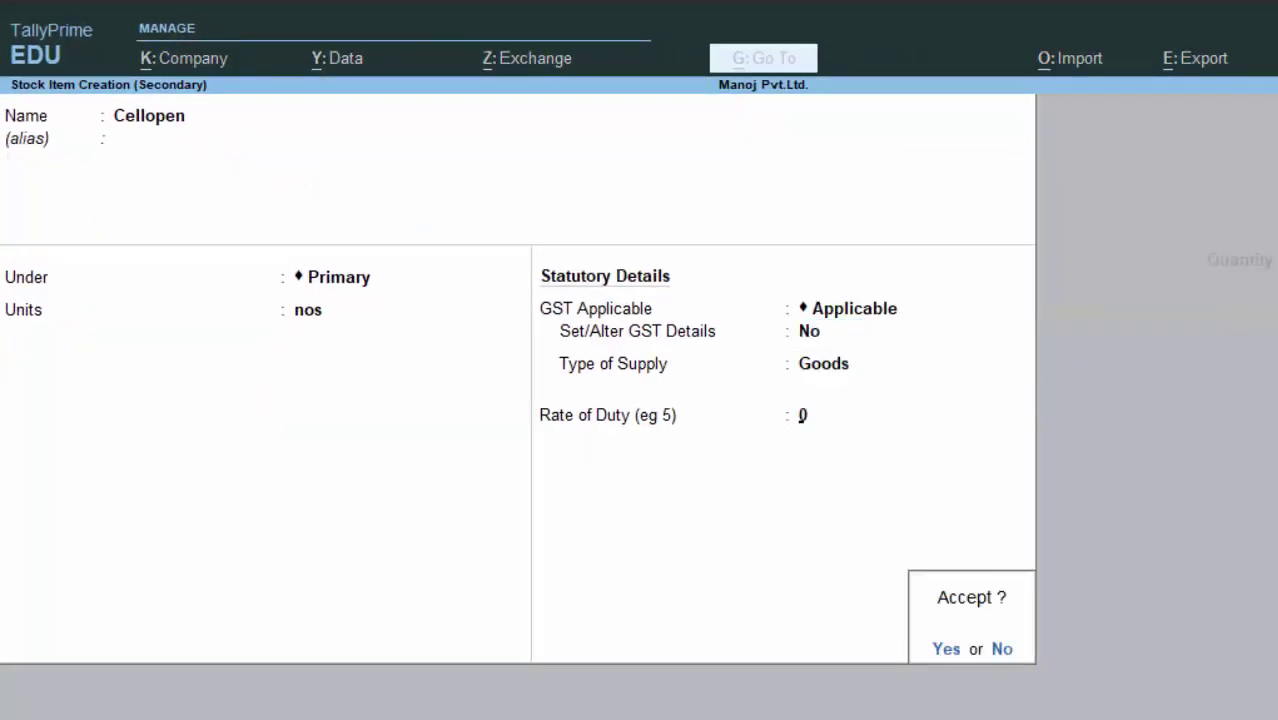
{"action": "key", "text": "Return"}
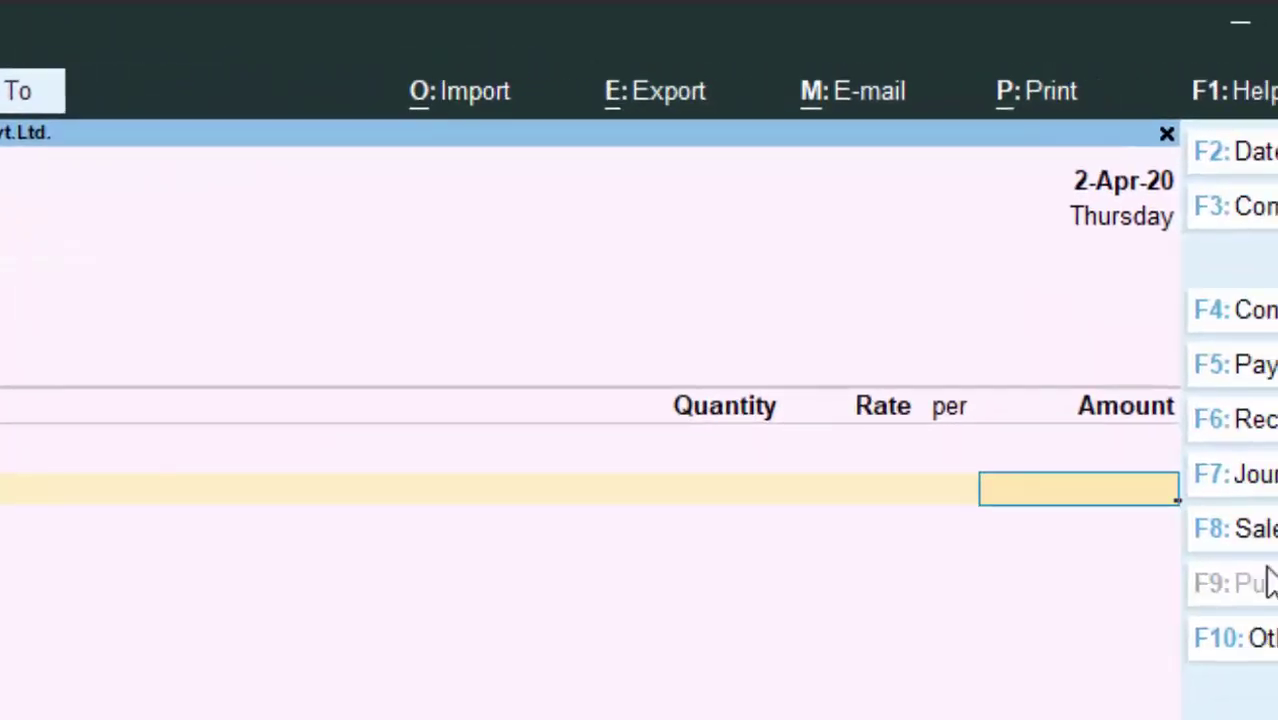
Enter a quantity of 70 nos at a rate of 20 per nos for Cellopen and accept the calculated amount.
{"action": "key", "text": "BackSpace"}
{"action": "key", "text": "BackSpace"}
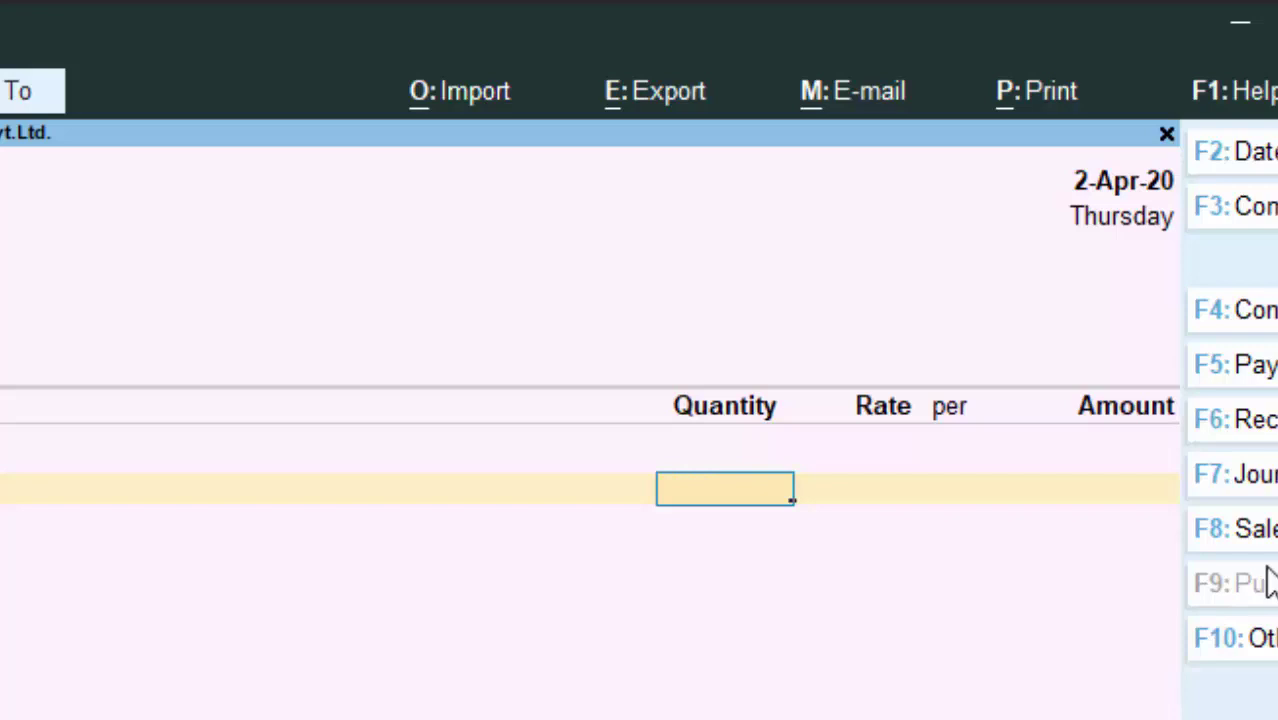
{"action": "type", "text": "70"}
{"action": "key", "text": "Return"}
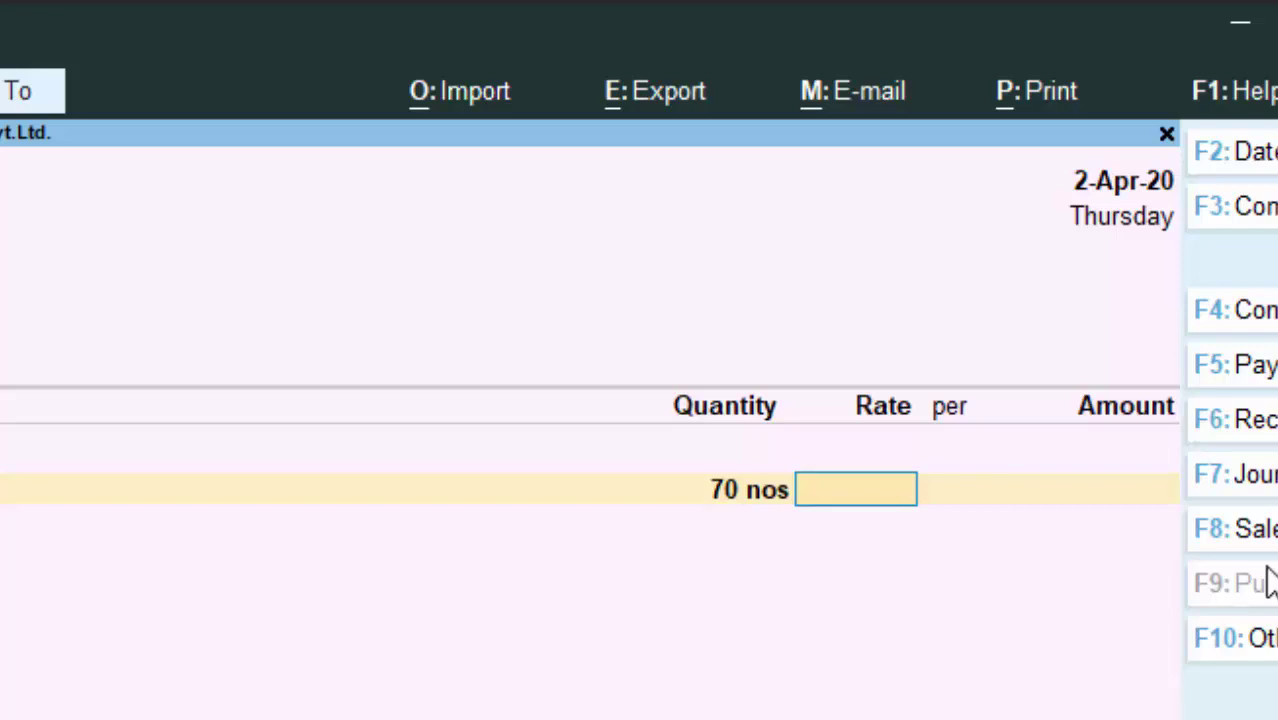
{"action": "type", "text": "20"}
{"action": "key", "text": "Return"}
{"action": "key", "text": "Return"}
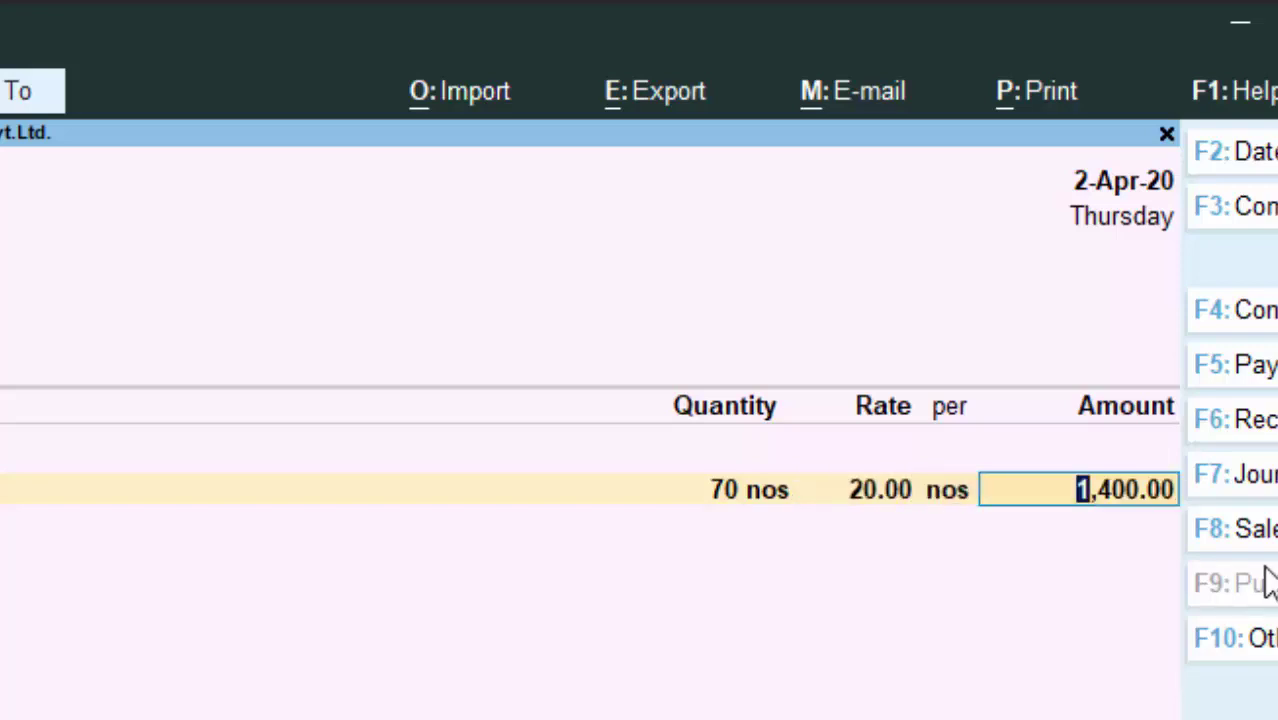
{"action": "key", "text": "Return"}
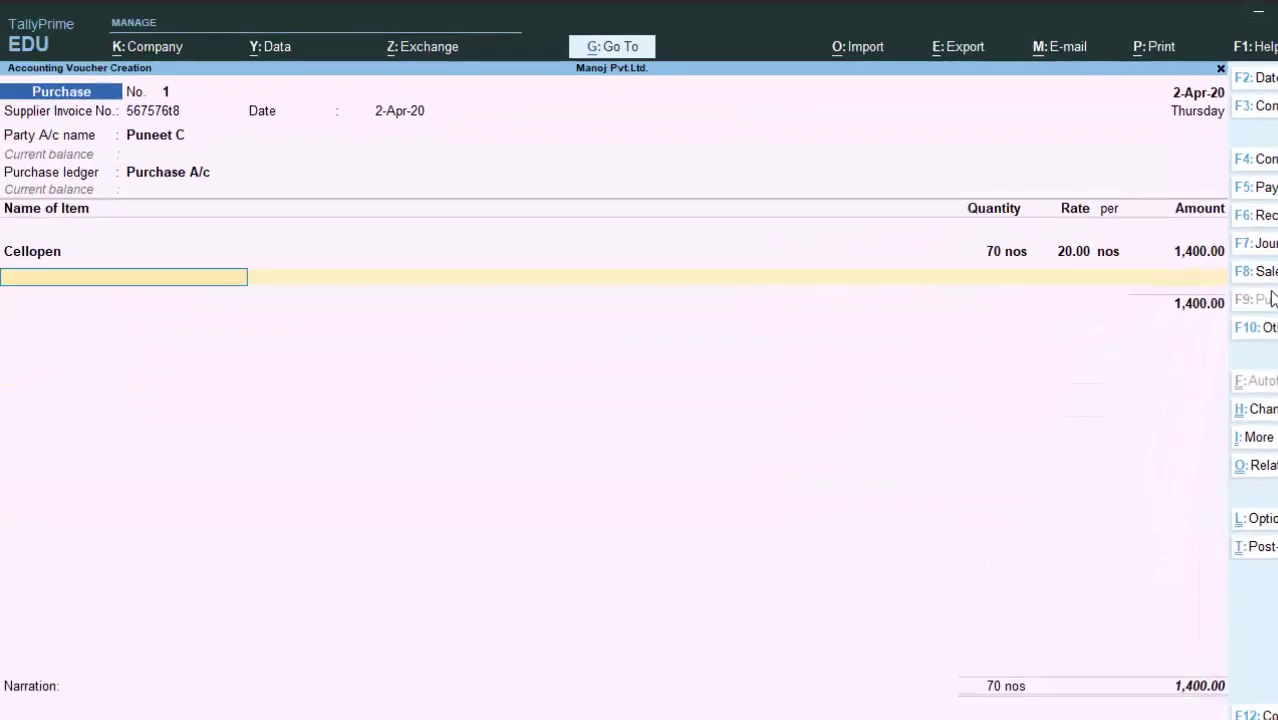
End the item and ledger entries, accept the supplier's bill as New Ref, and save the purchase voucher without a narration.
{"action": "key", "text": "Return"}
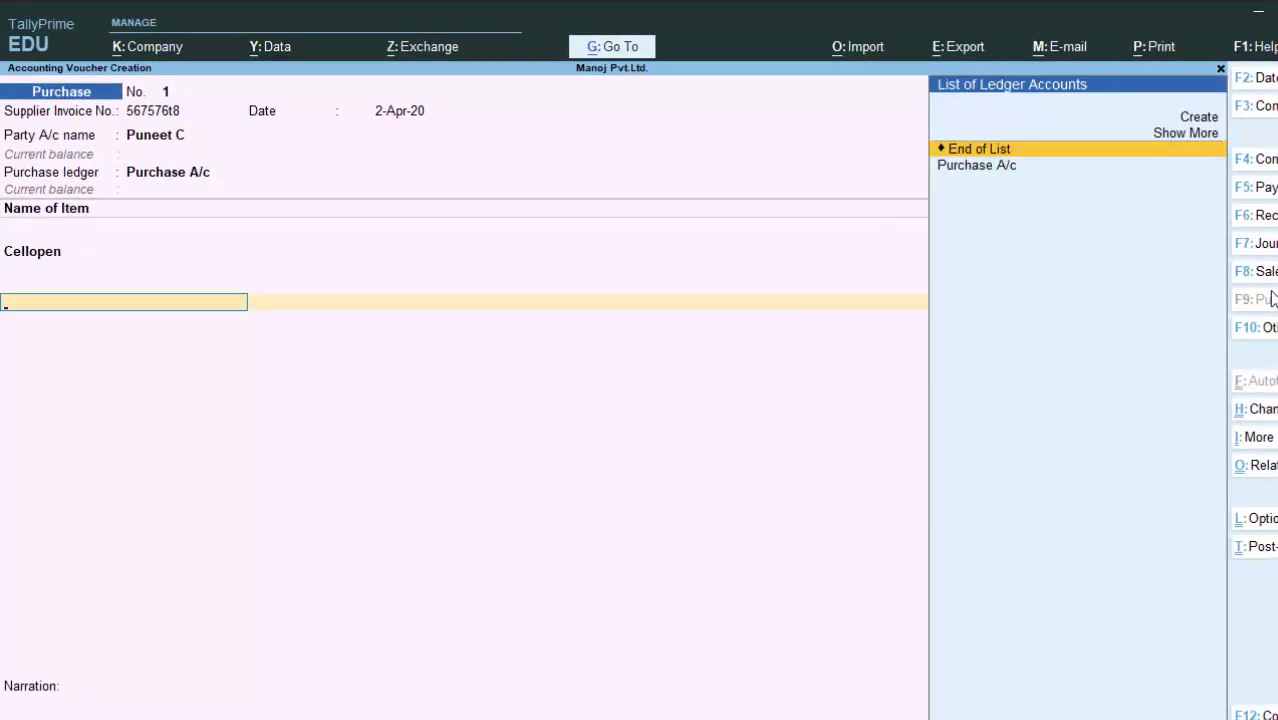
{"action": "key", "text": "Return"}
{"action": "key", "text": "Return"}
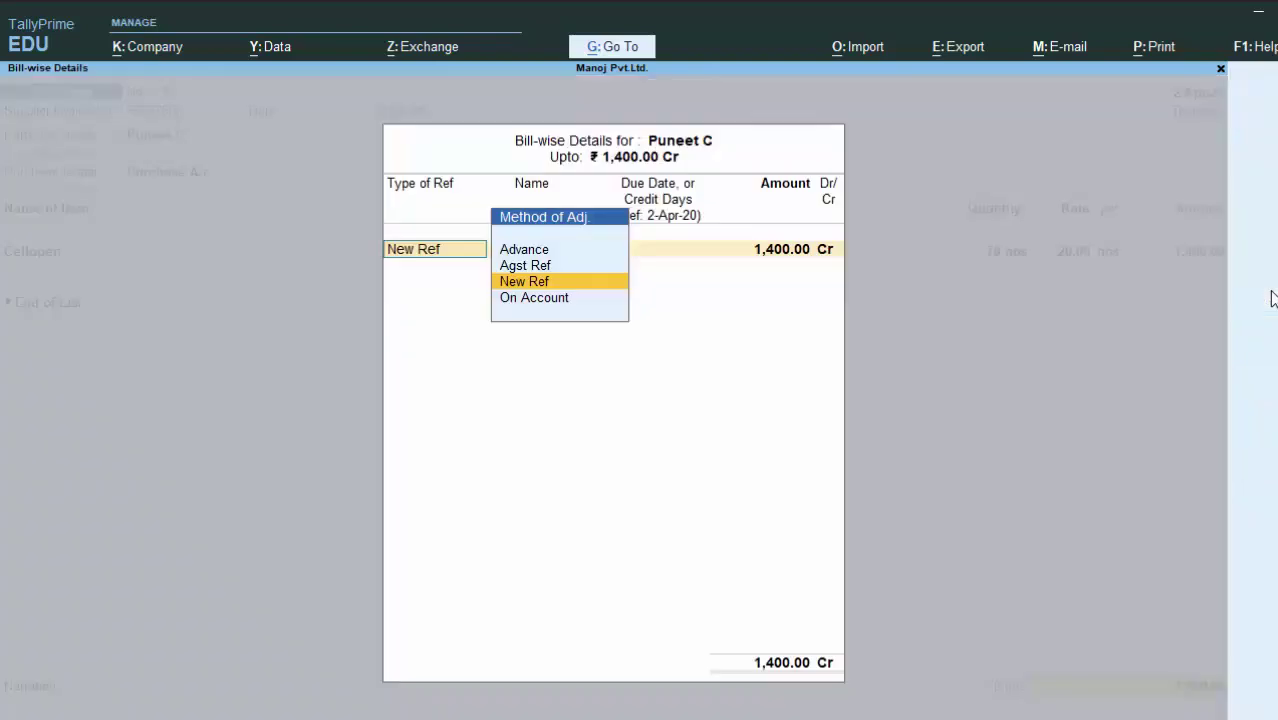
{"action": "key", "text": "Return"}
{"action": "key", "text": "Return"}
{"action": "key", "text": "Return"}
{"action": "key", "text": "Return"}
{"action": "key", "text": "Return"}
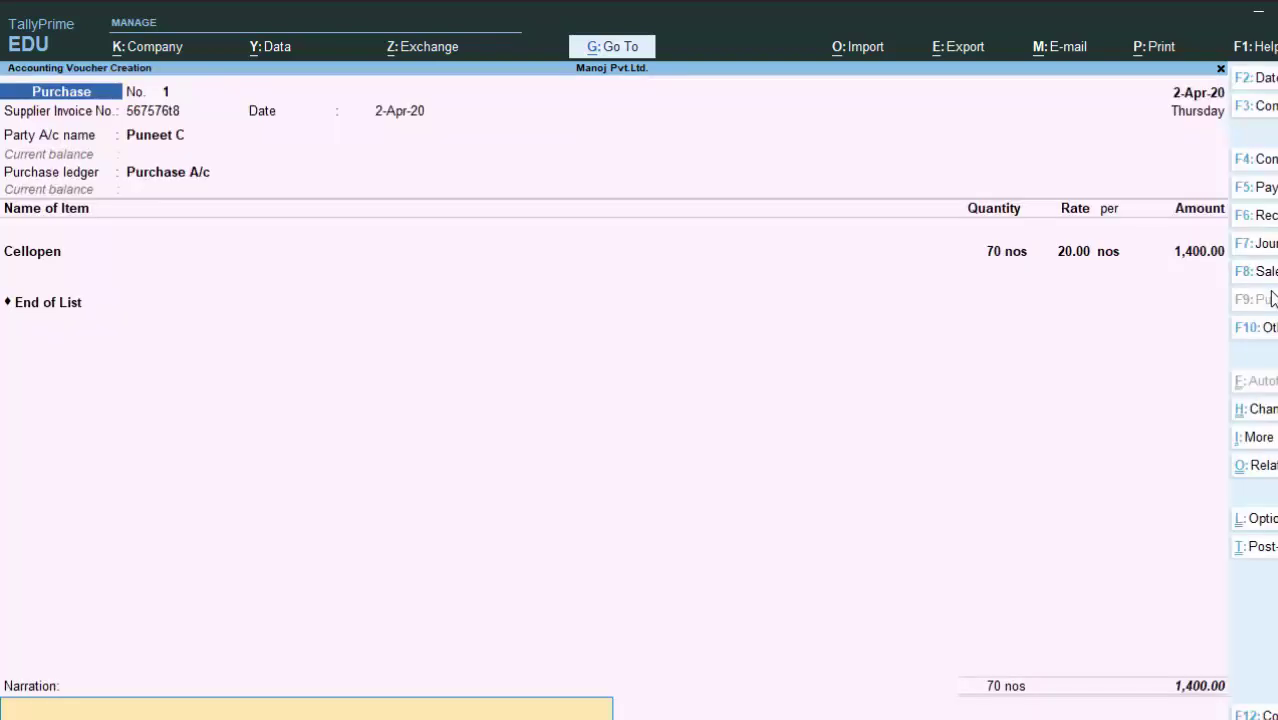
{"action": "key", "text": "Return"}
{"action": "key", "text": "Return"}
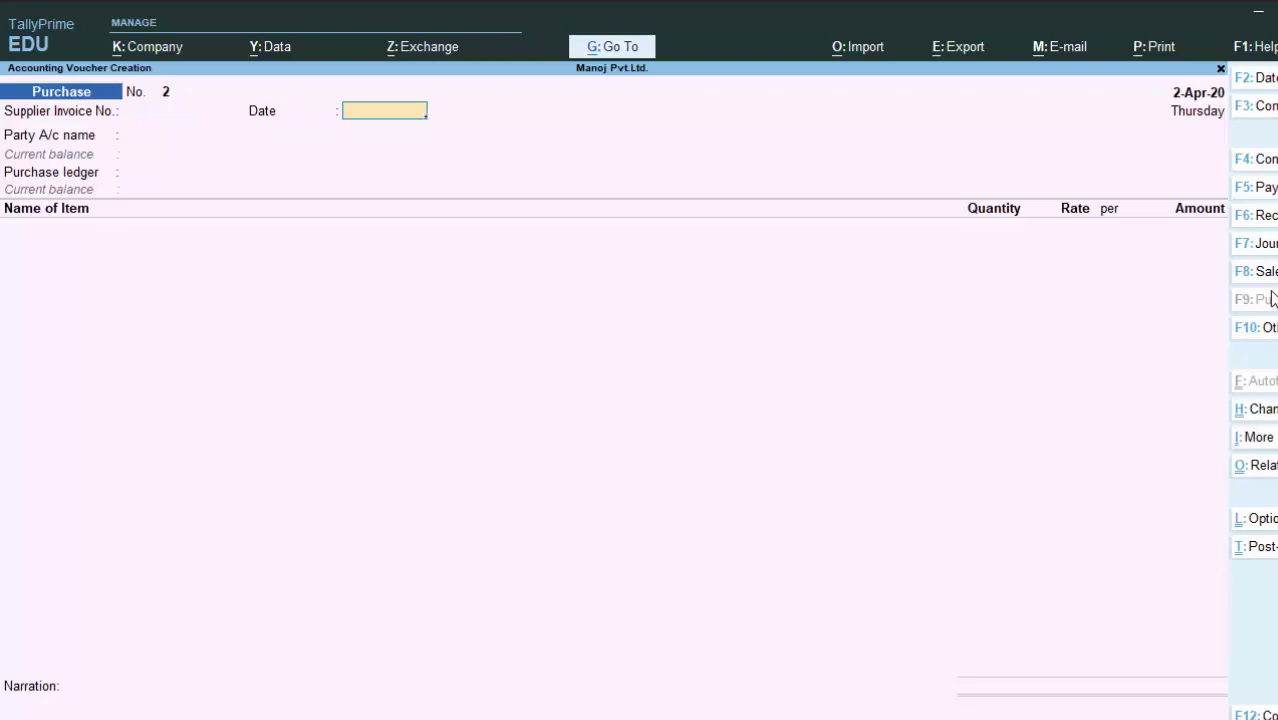
Leave voucher entry and open the 2-Apr-20 purchase voucher from the Day Book for review.
{"action": "key", "text": "Escape"}
{"action": "key", "text": "Return"}
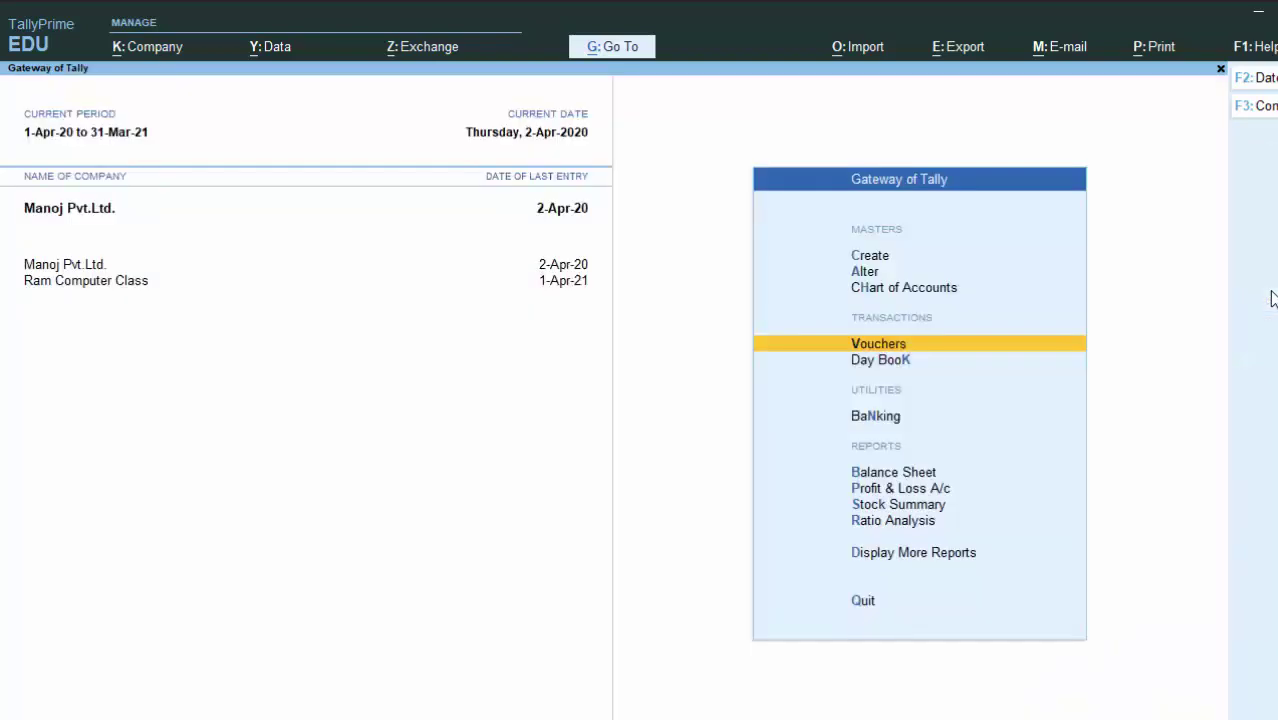
{"action": "key", "text": "d"}
{"action": "key", "text": "d"}
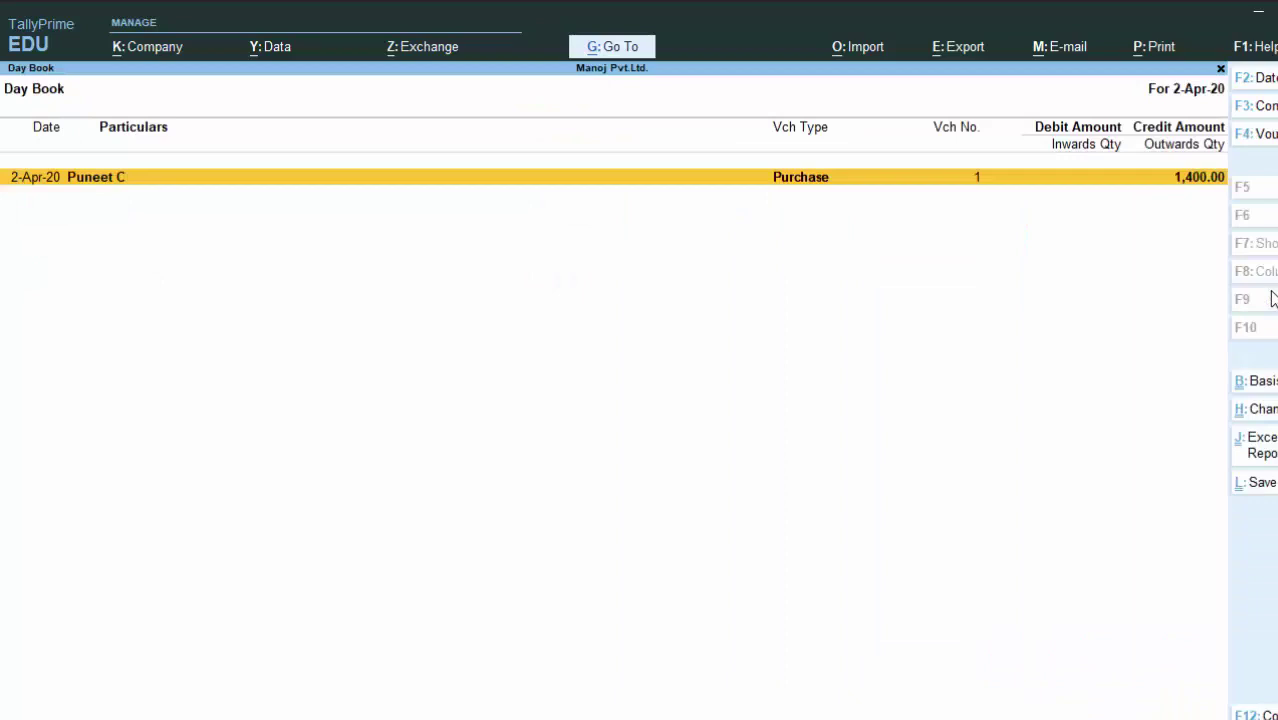
{"action": "key", "text": "Return"}
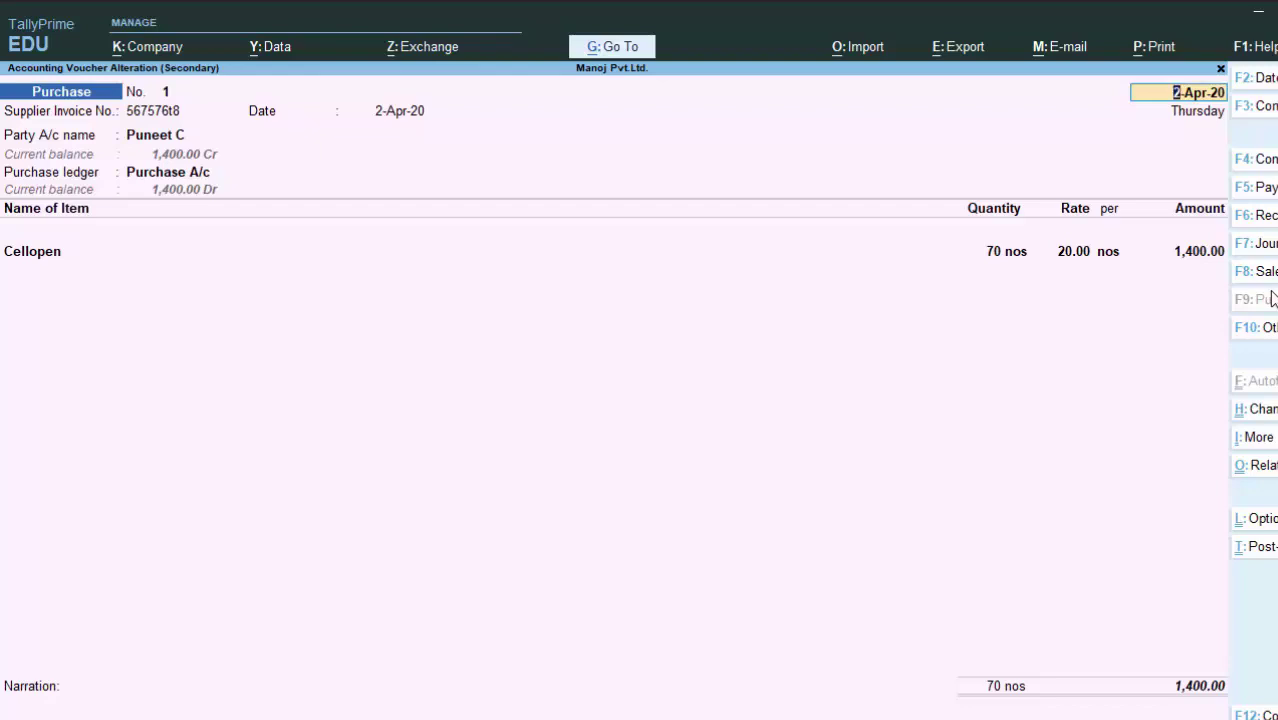
Try to set the purchase voucher's date to 1-4-20, and return to the Gateway of Tally without saving.
{"action": "key", "text": "F2"}
{"action": "type", "text": "1-"}
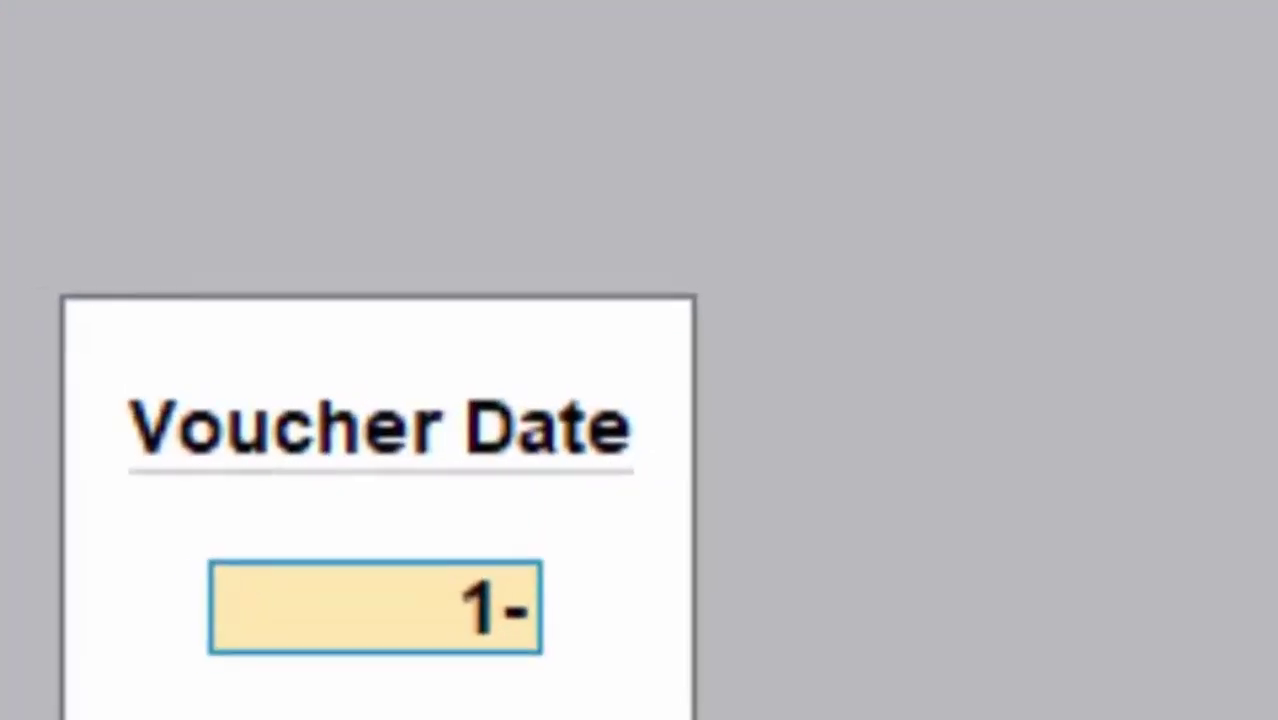
{"action": "type", "text": "4-20"}
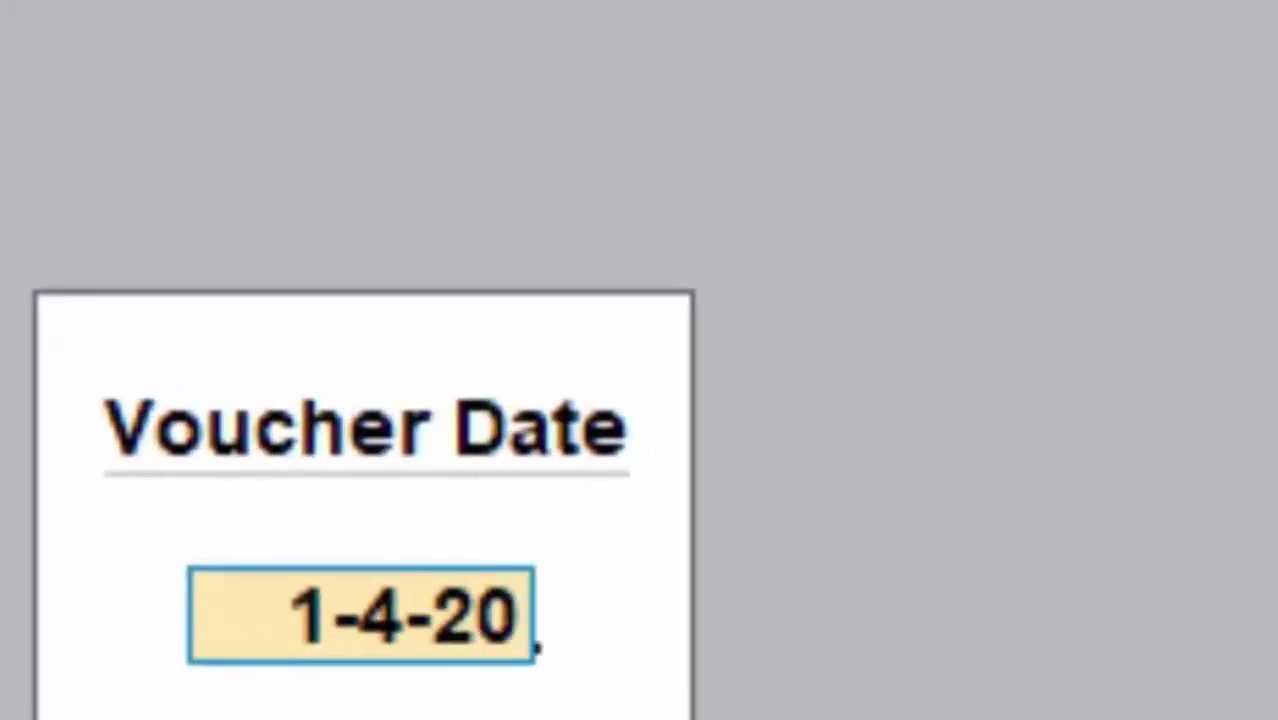
{"action": "key", "text": "Return"}
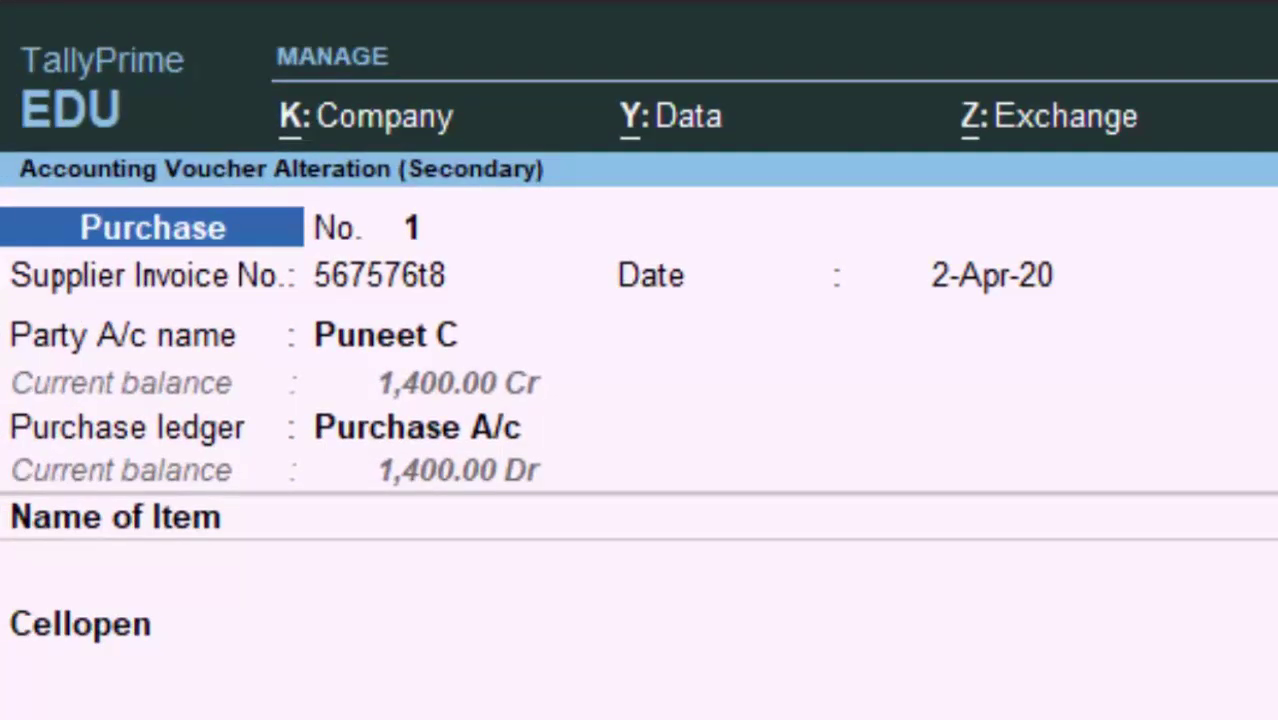
{"action": "key", "text": "Escape"}
{"action": "key", "text": "Escape"}
{"action": "key", "text": "Escape"}
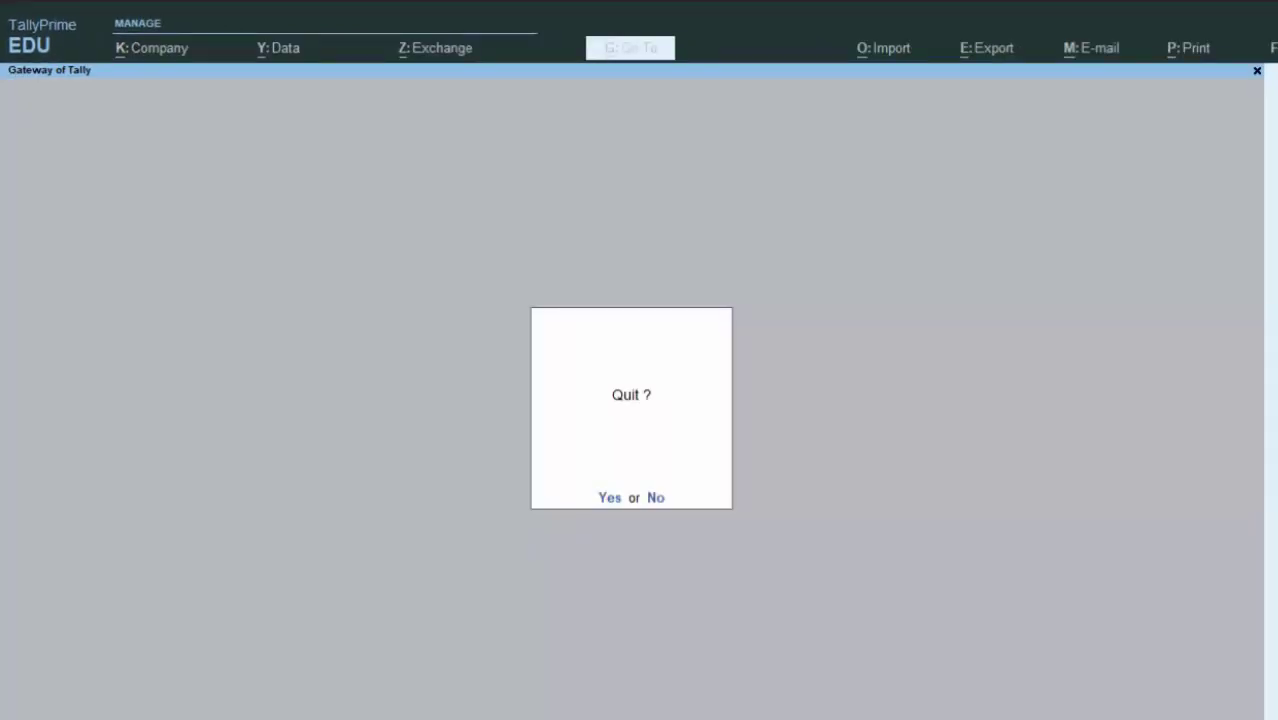
{"action": "key", "text": "n"}
{"action": "key", "text": "v"}
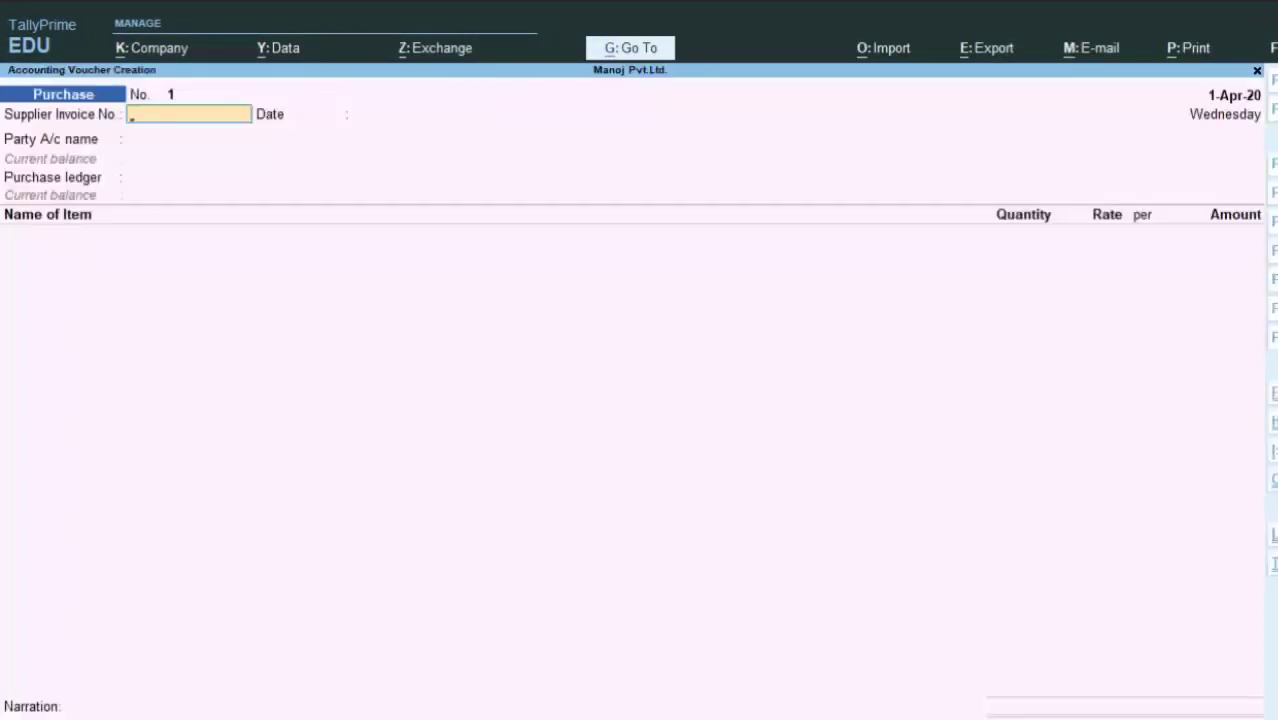
{"action": "type", "text": "dd"}
{"action": "key", "text": "BackSpace"}
{"action": "key", "text": "BackSpace"}
{"action": "key", "text": "Escape"}
{"action": "key", "text": "Return"}
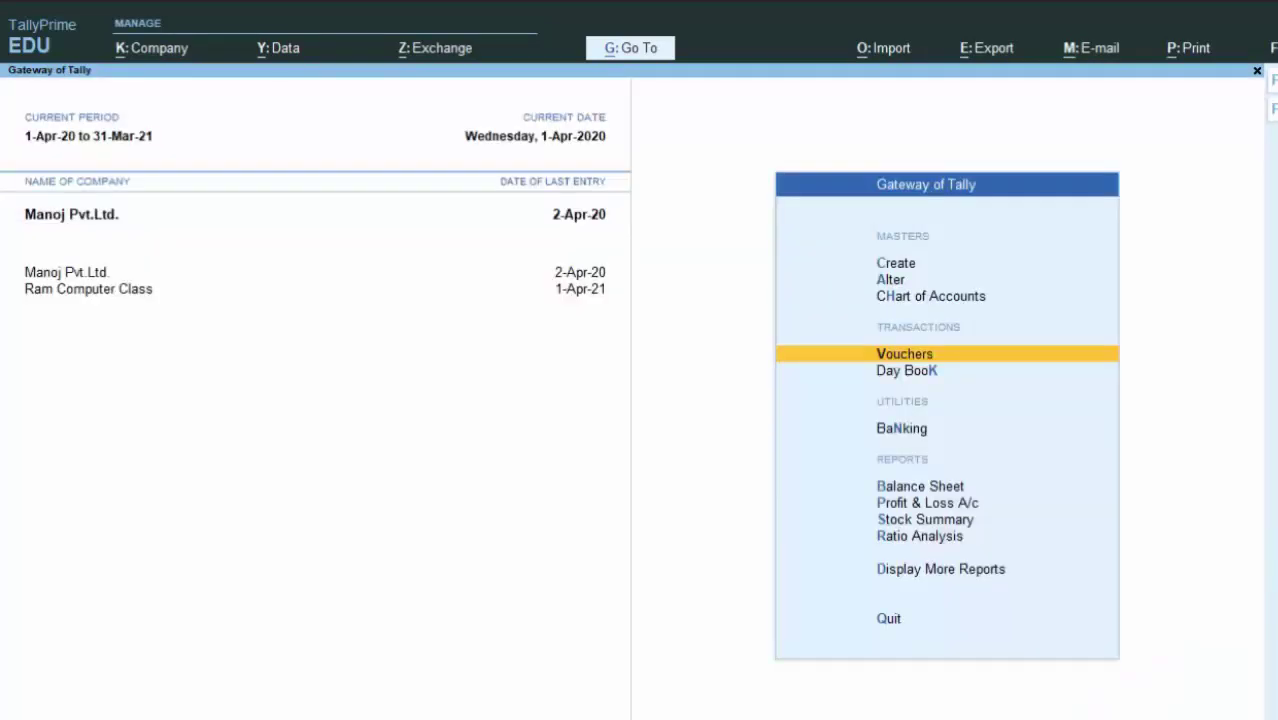
Display the Day Book for 2-4-20 and open its purchase voucher for review.
{"action": "key", "text": "k"}
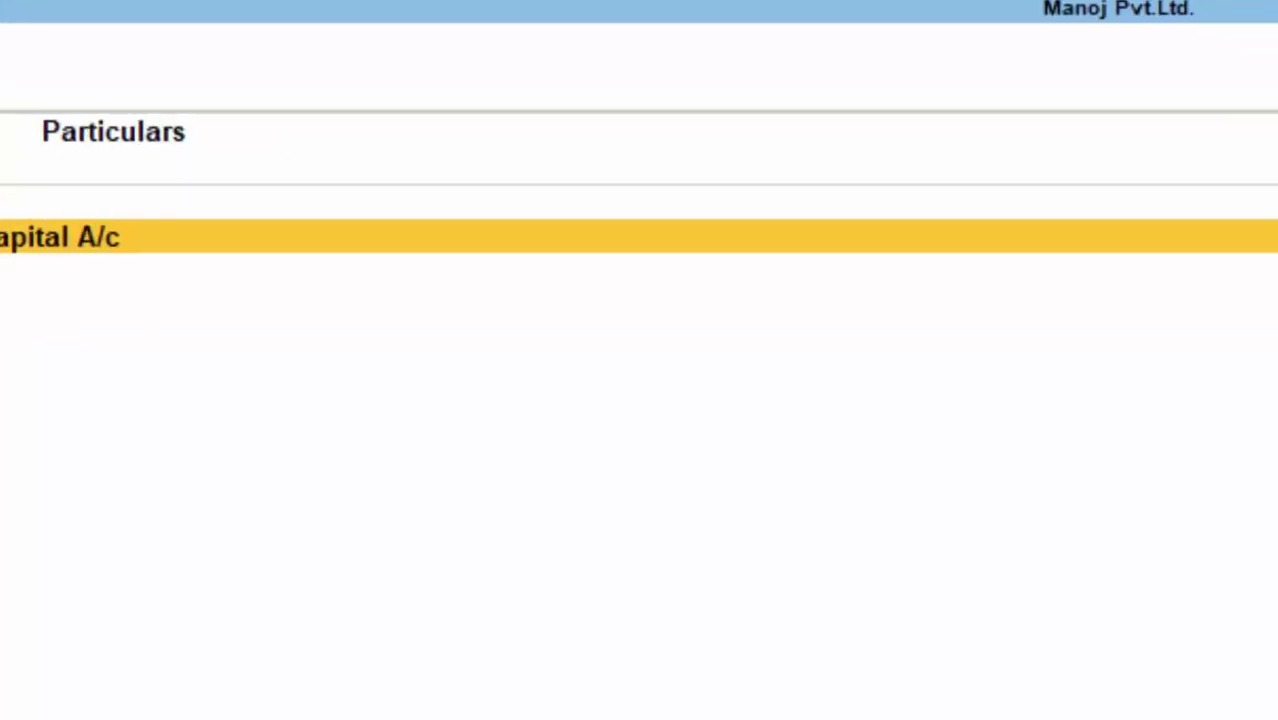
{"action": "key", "text": "F2"}
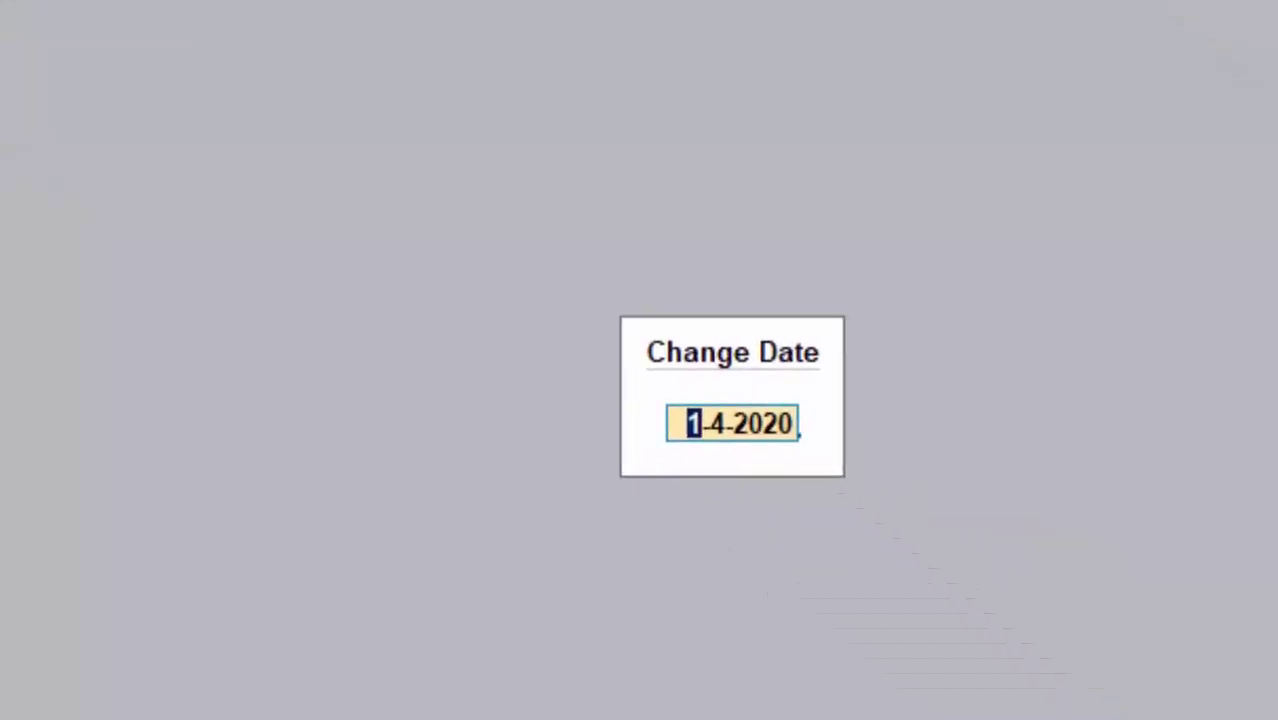
{"action": "type", "text": "2-2-2"}
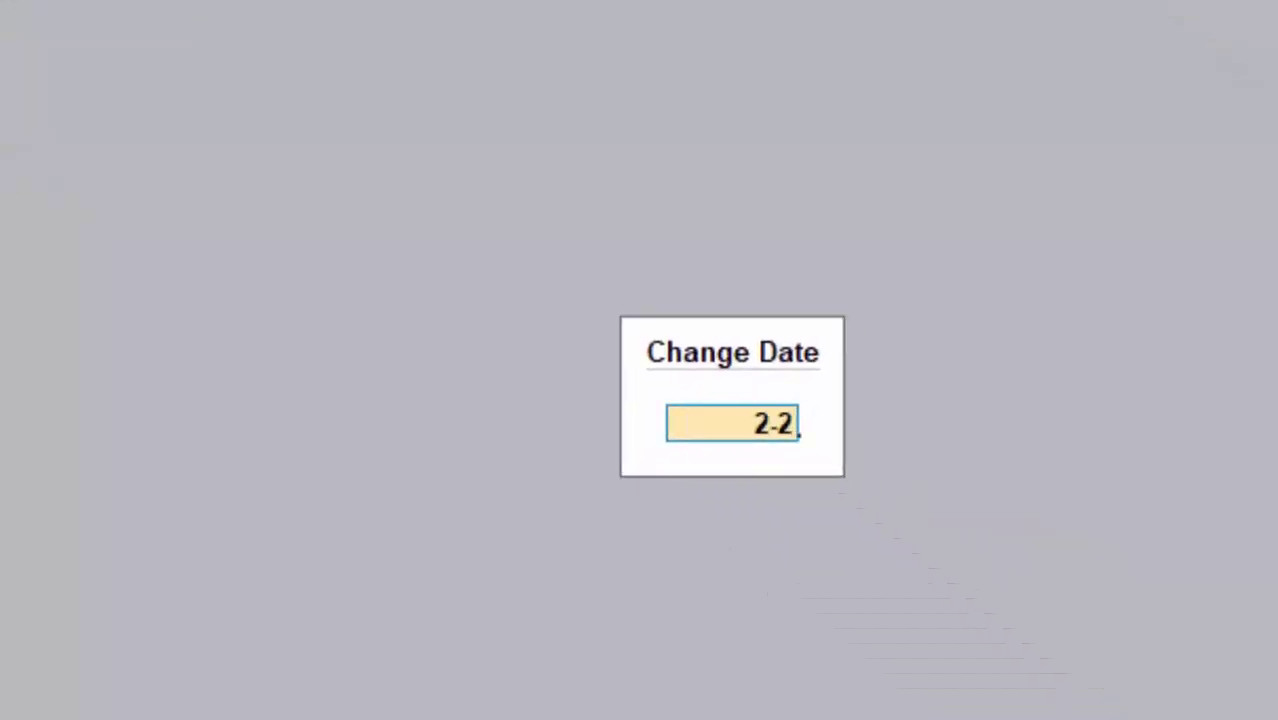
{"action": "type", "text": "0"}
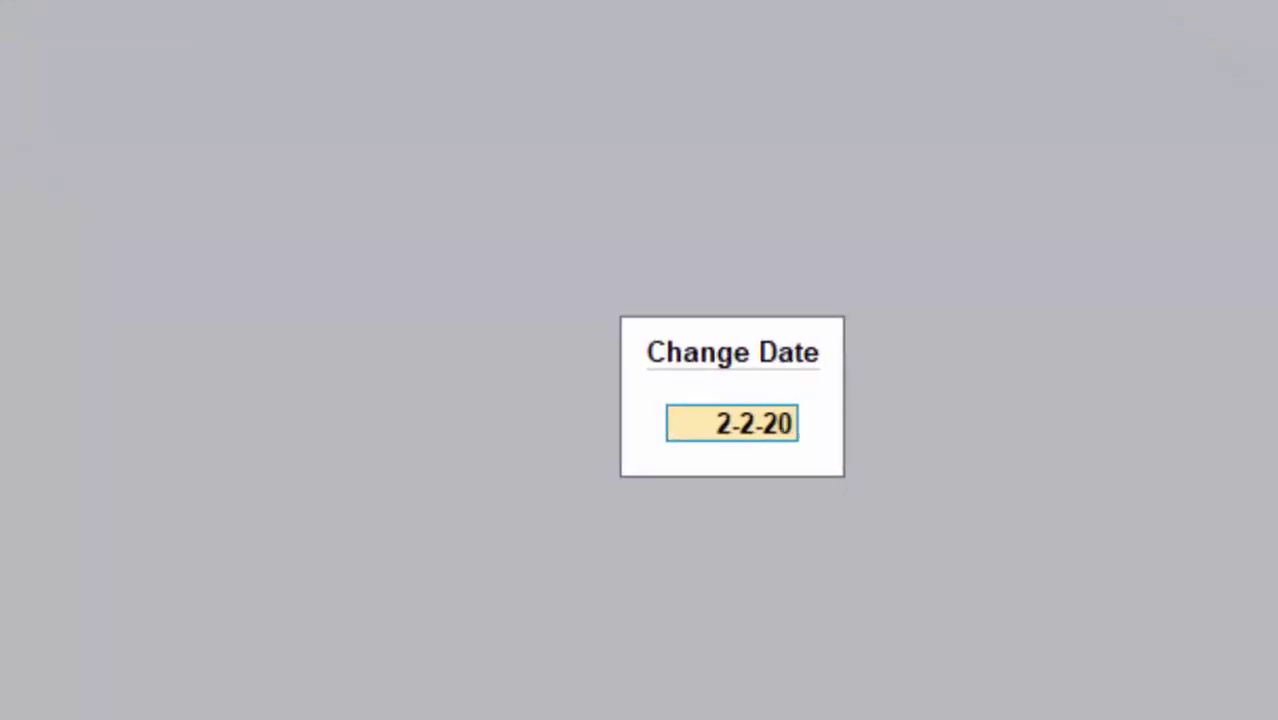
{"action": "key", "text": "BackSpace"}
{"action": "key", "text": "BackSpace"}
{"action": "key", "text": "BackSpace"}
{"action": "key", "text": "BackSpace"}
{"action": "type", "text": "40"}
{"action": "key", "text": "BackSpace"}
{"action": "type", "text": "-20"}
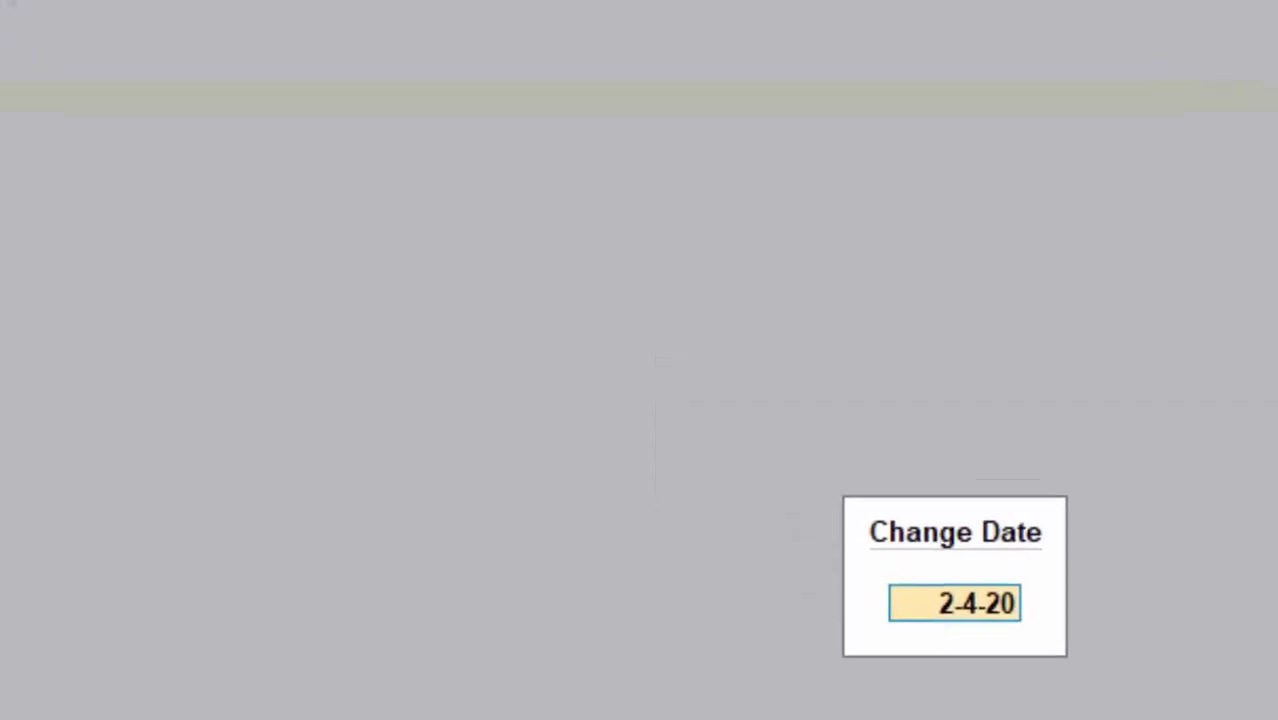
{"action": "key", "text": "Return"}
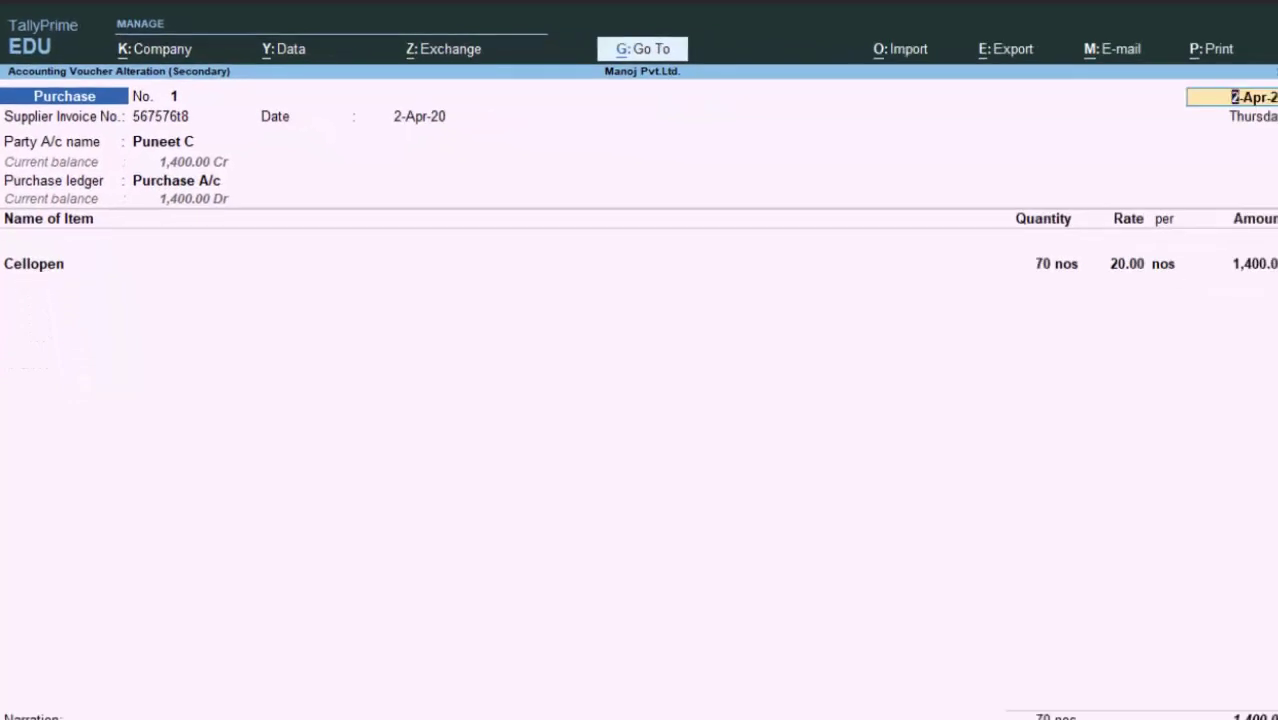
Close the purchase voucher and the Day Book, and return to the Gateway of Tally.
{"action": "key", "text": "BackSpace"}
{"action": "key", "text": "Escape"}
{"action": "key", "text": "Escape"}
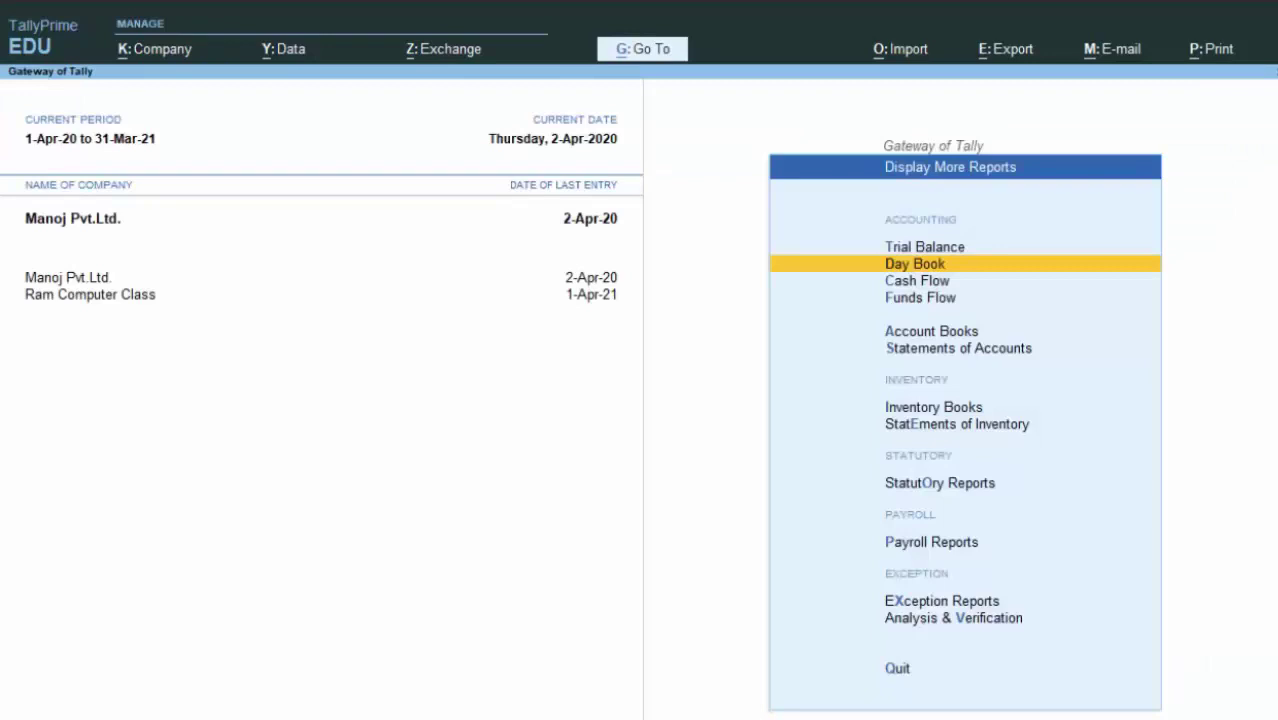
{"action": "key", "text": "Escape"}
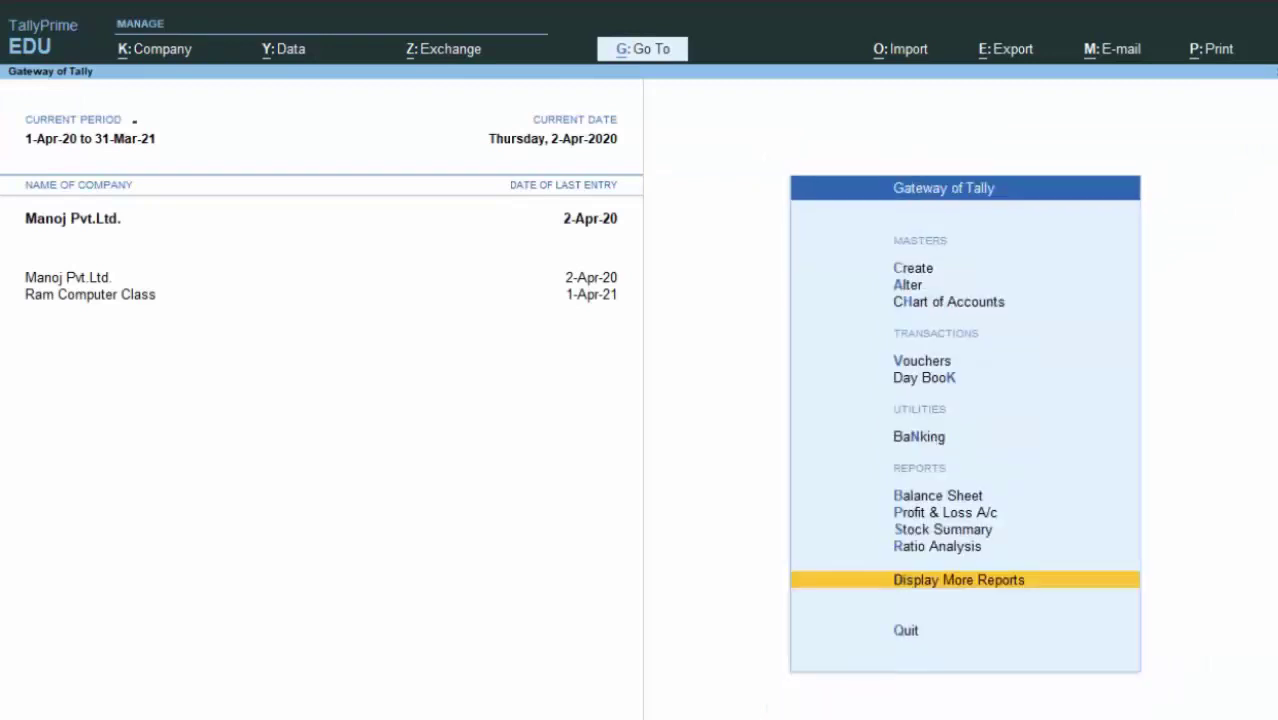
Start a Payment voucher and debit the supplier's ledger with 1400.
{"action": "key", "text": "v"}
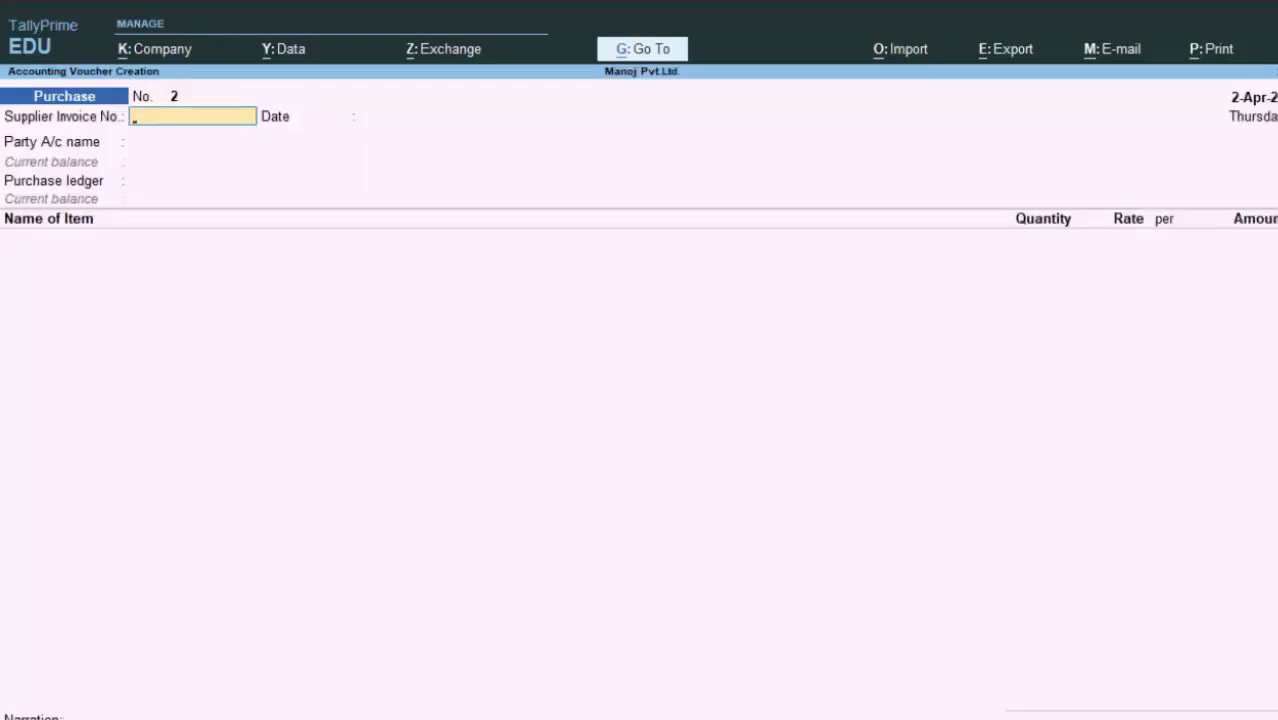
{"action": "key", "text": "F5"}
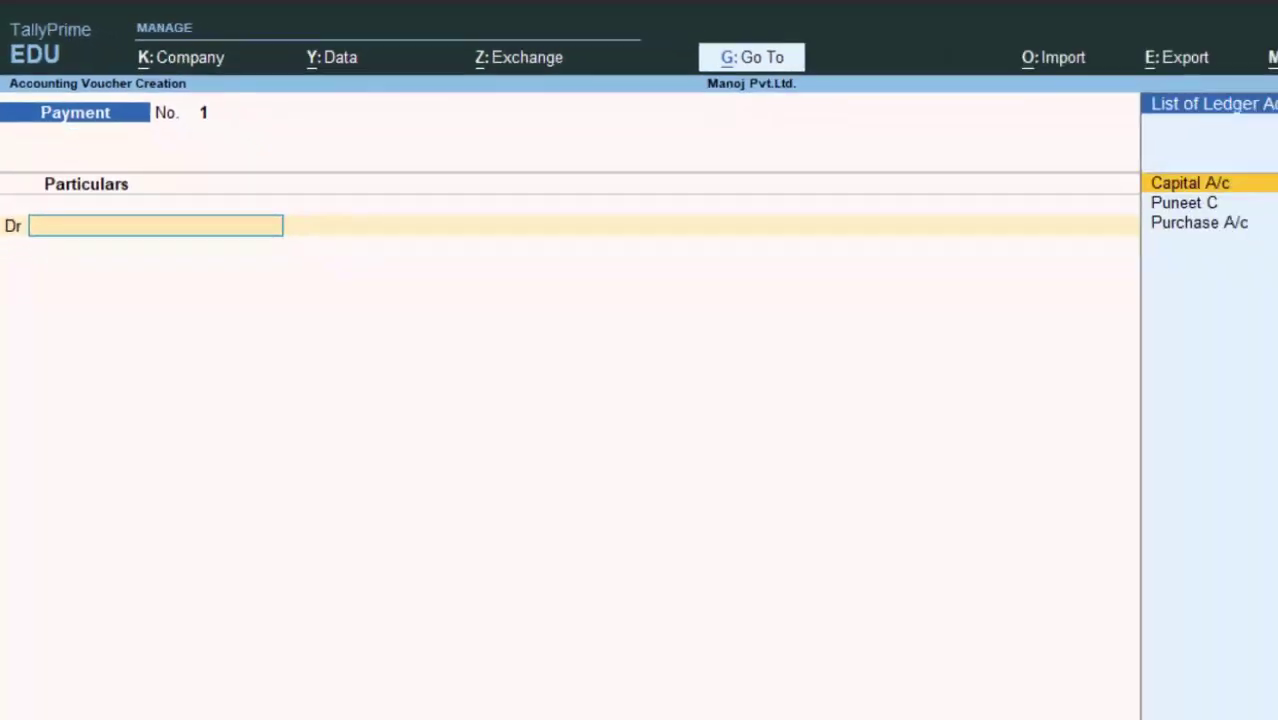
{"action": "key", "text": "Down"}
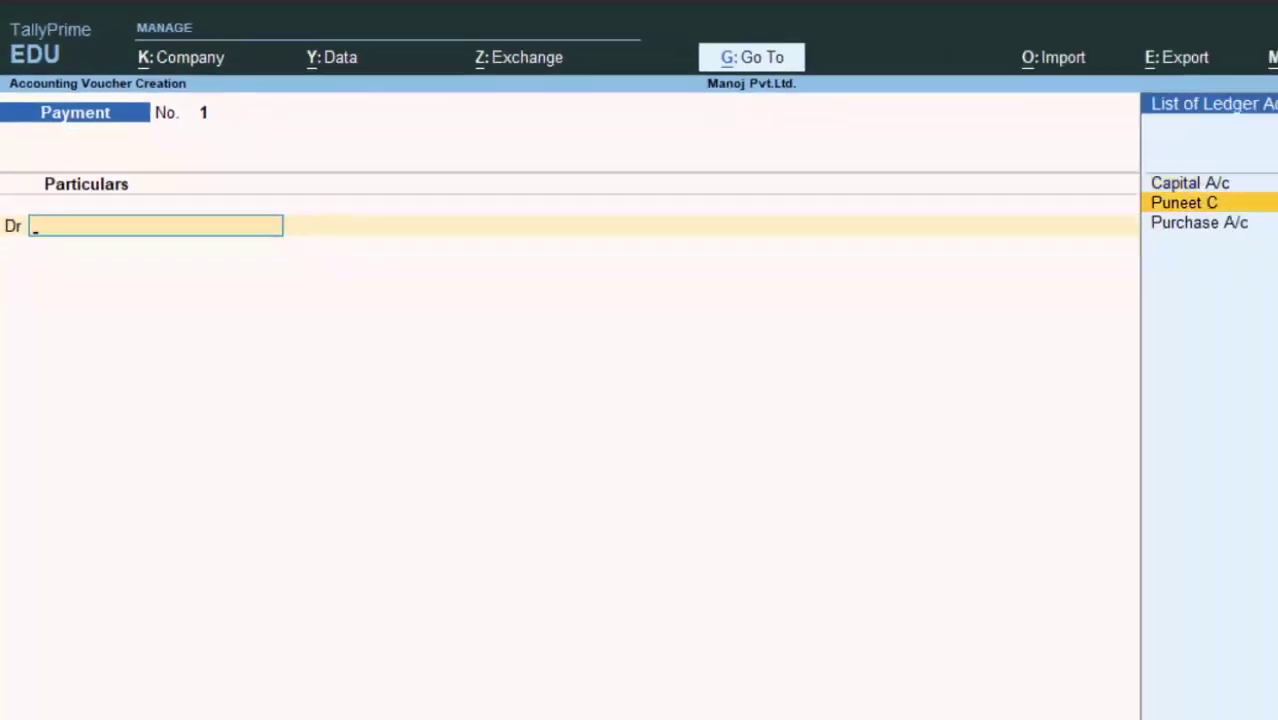
{"action": "key", "text": "Return"}
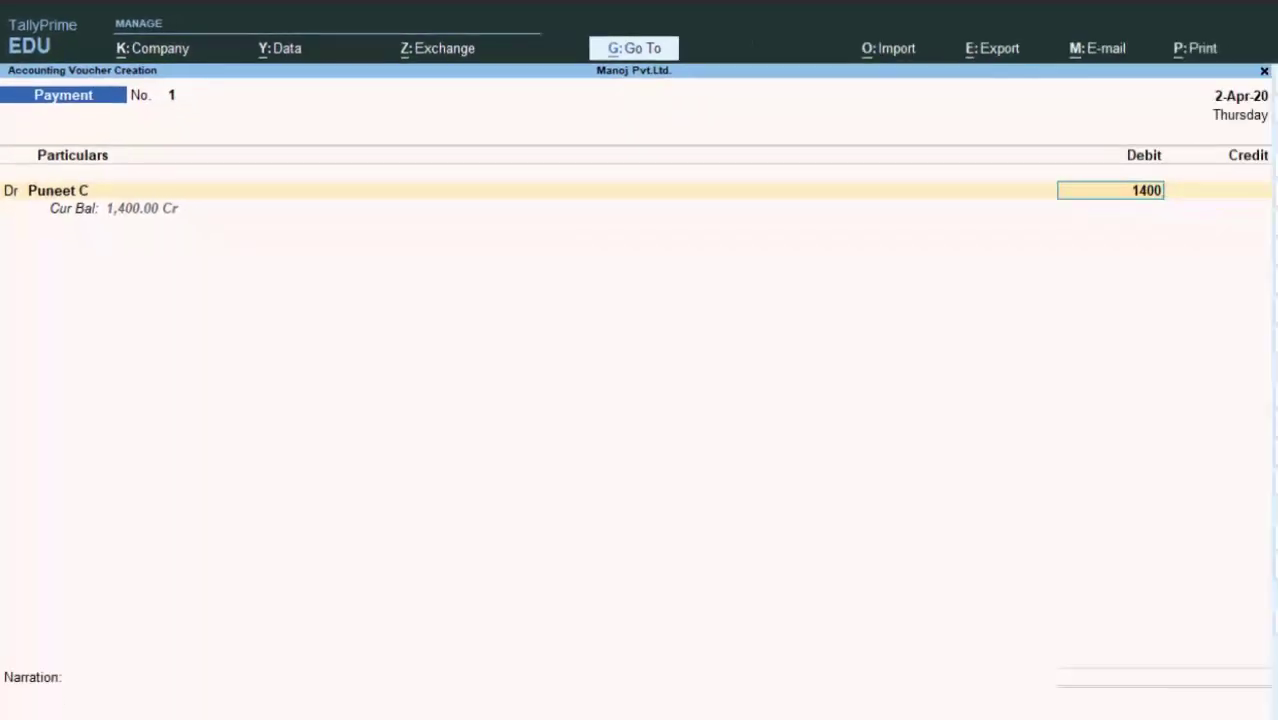
{"action": "key", "text": "Return"}
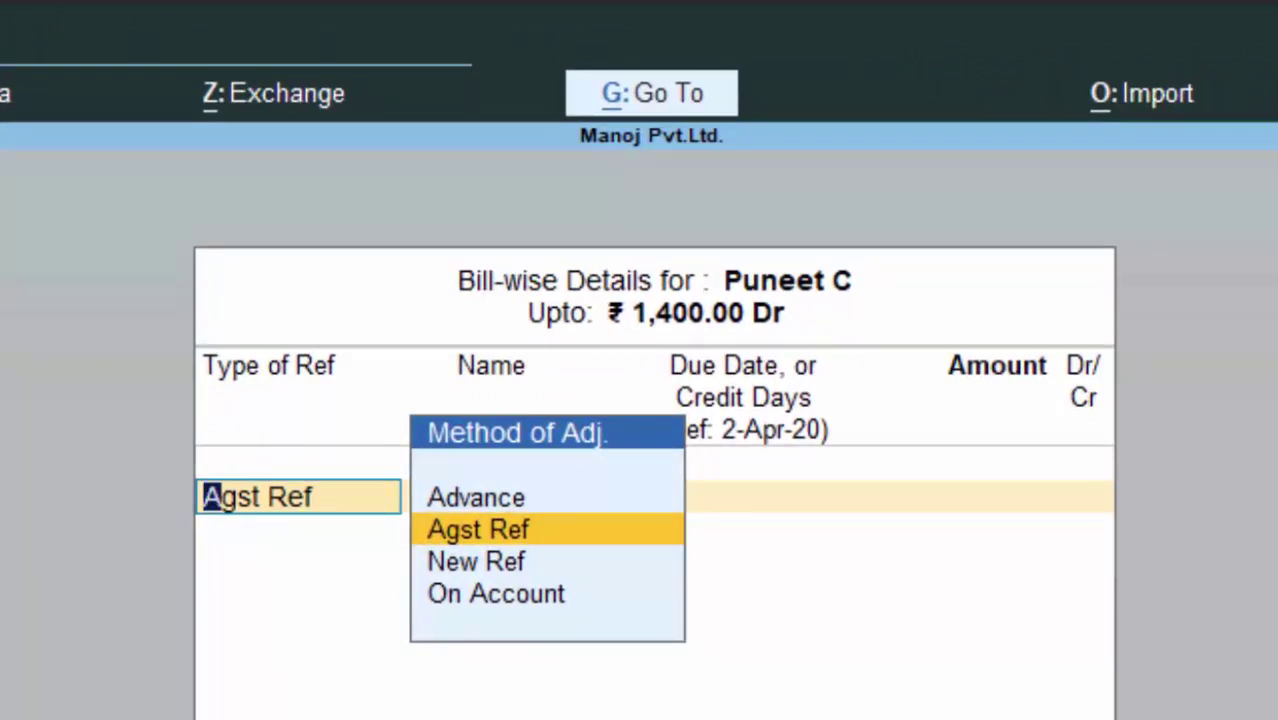
Settle the supplier's purchase bill in the bill-wise details as Agst Ref for 1,400.00 Dr.
{"action": "key", "text": "Return"}
{"action": "key", "text": "Return"}
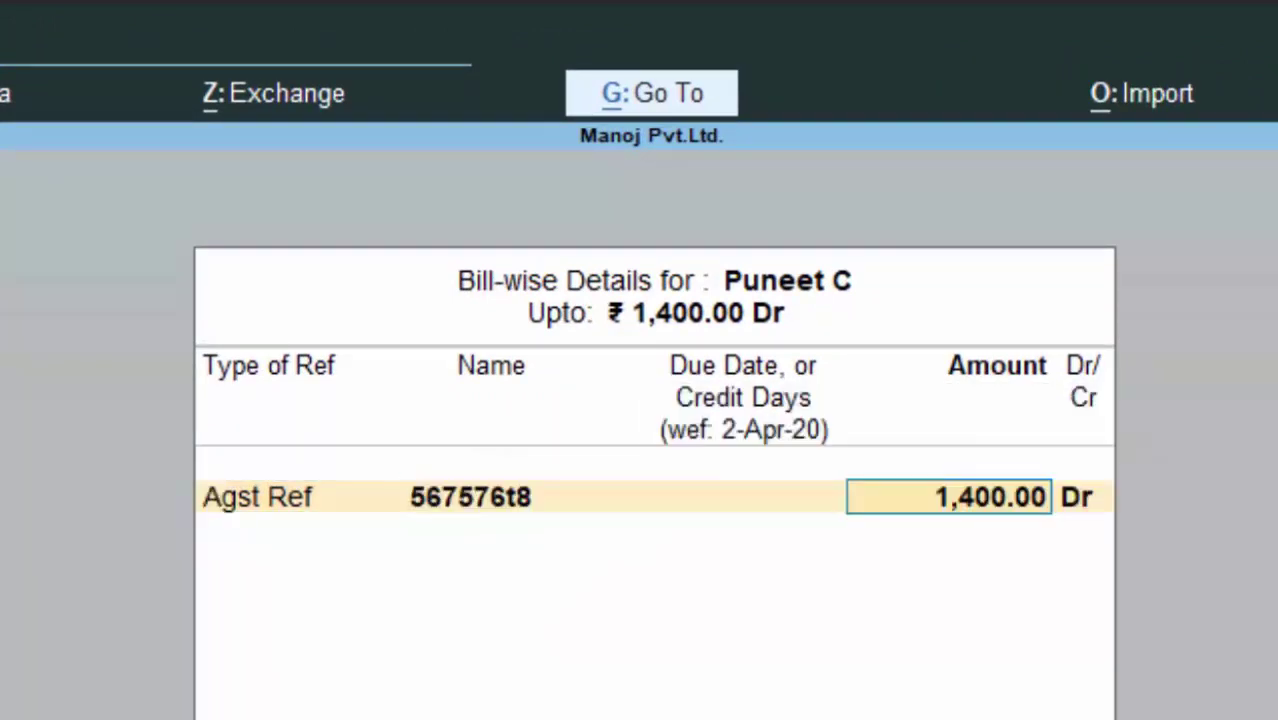
{"action": "key", "text": "Return"}
{"action": "key", "text": "Return"}
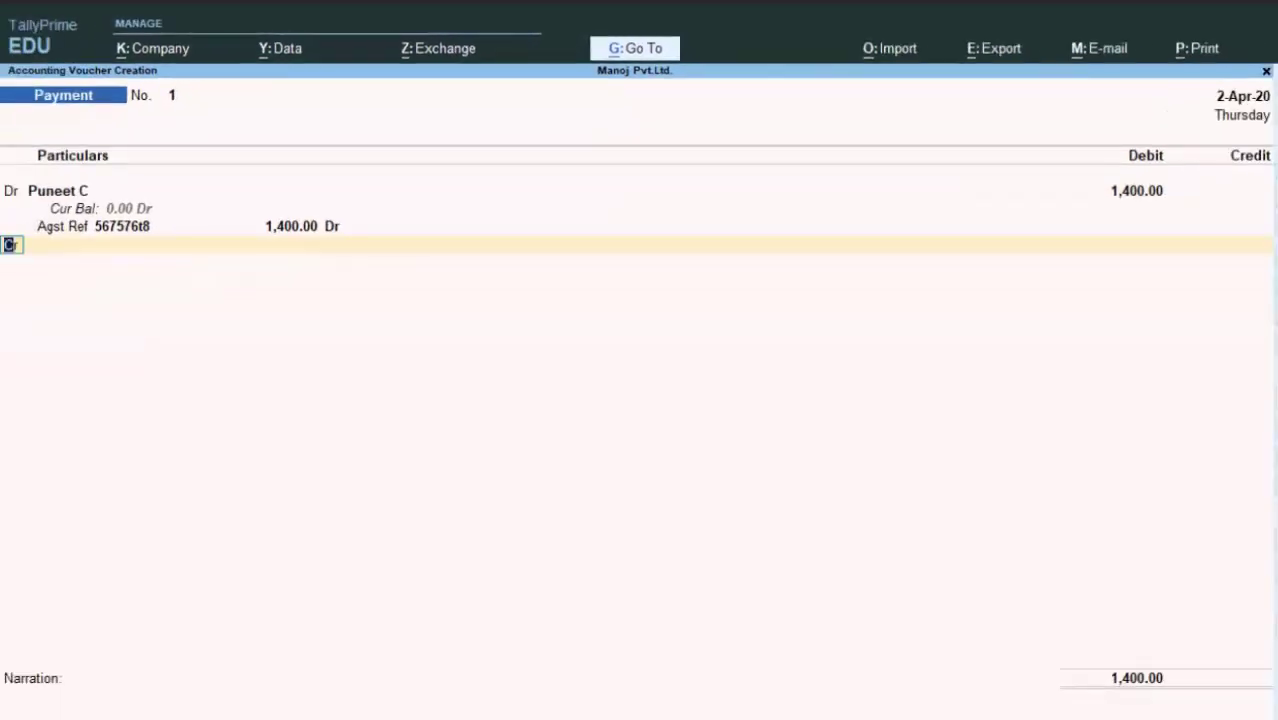
Credit Cash with 1,400.00 and save the payment voucher without a narration.
{"action": "key", "text": "Return"}
{"action": "key", "text": "Down"}
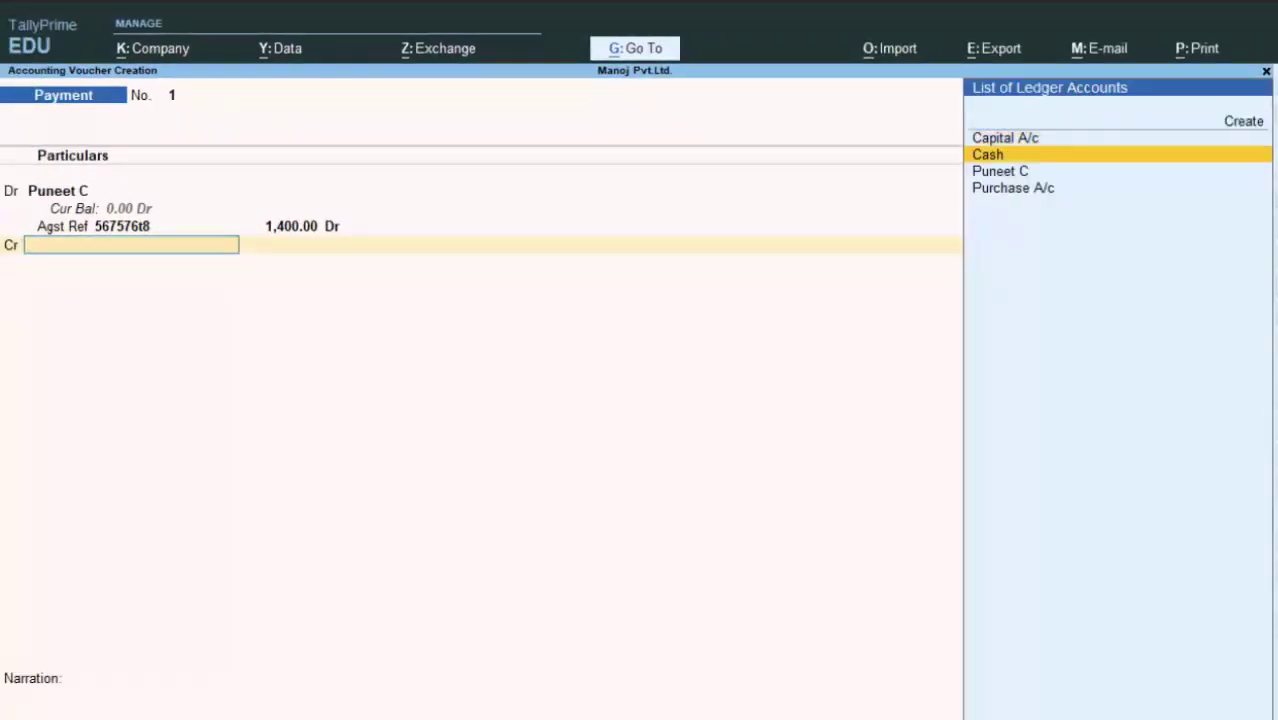
{"action": "key", "text": "Return"}
{"action": "key", "text": "Return"}
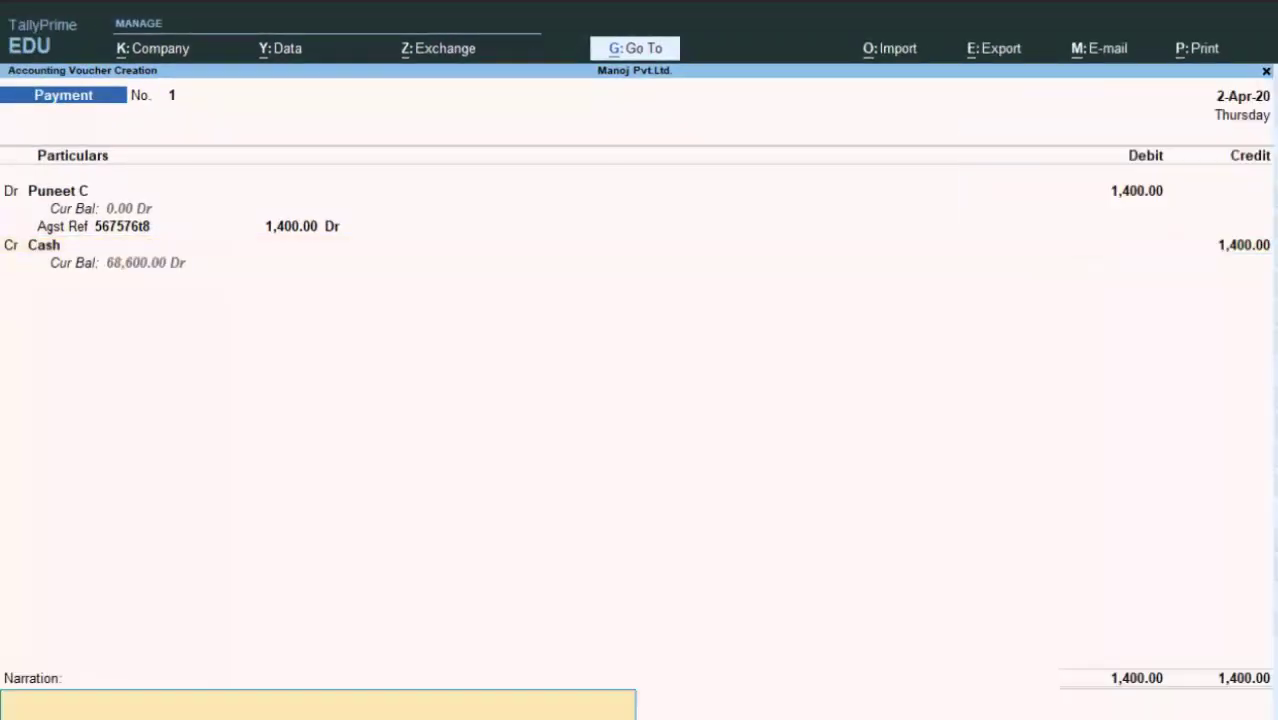
{"action": "key", "text": "Return"}
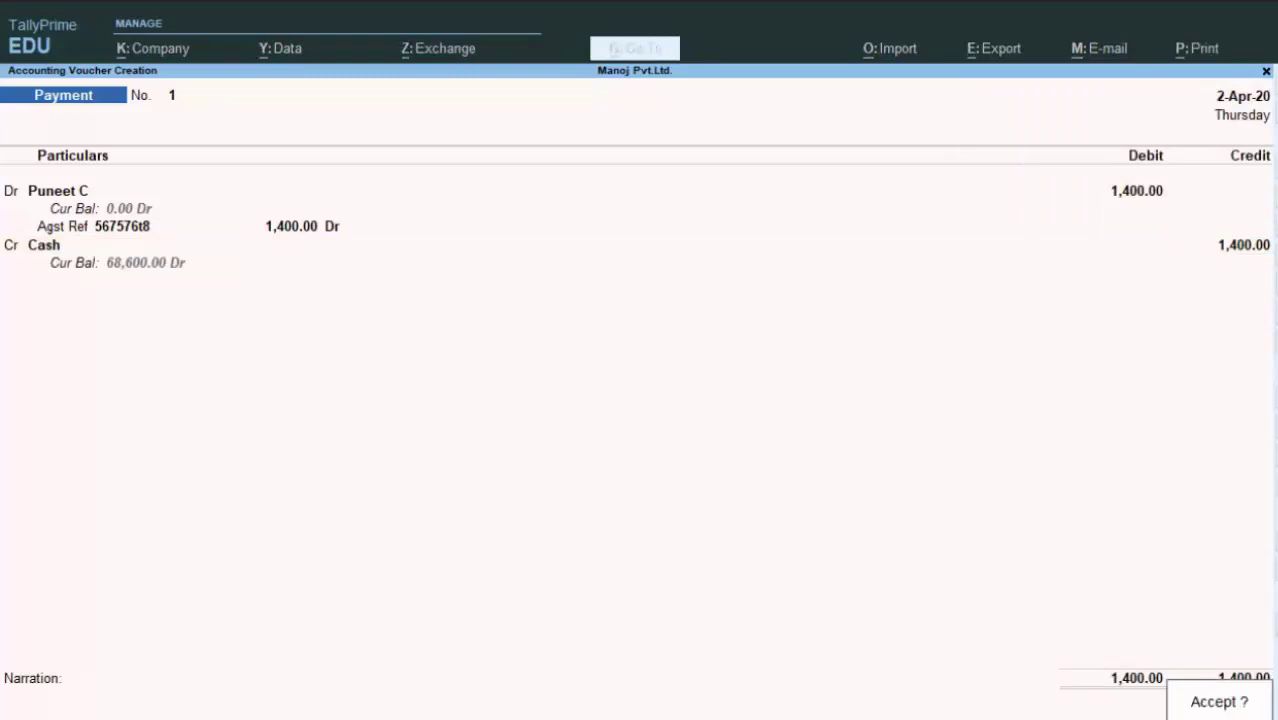
{"action": "key", "text": "Return"}
{"action": "key", "text": "Down"}
{"action": "key", "text": "Return"}
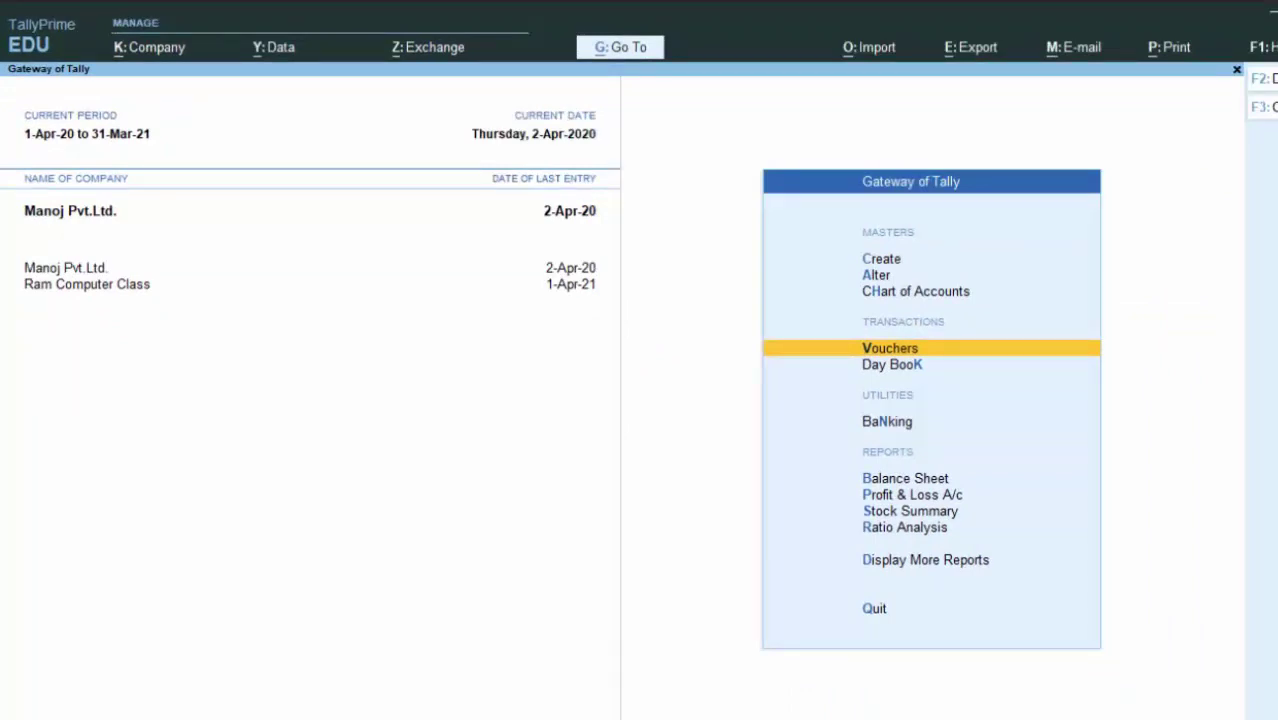
Start a Sales voucher and a new party ledger, entering the customer's name without an alias.
{"action": "key", "text": "Return"}
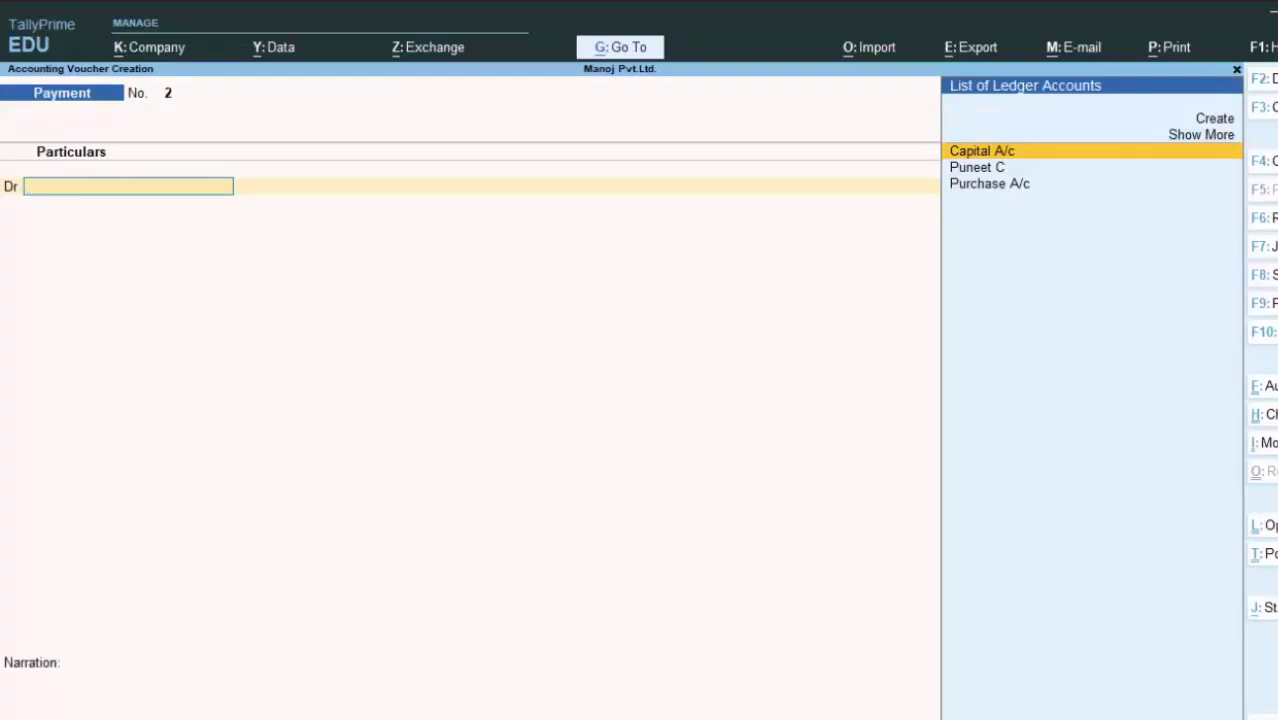
{"action": "key", "text": "F8"}
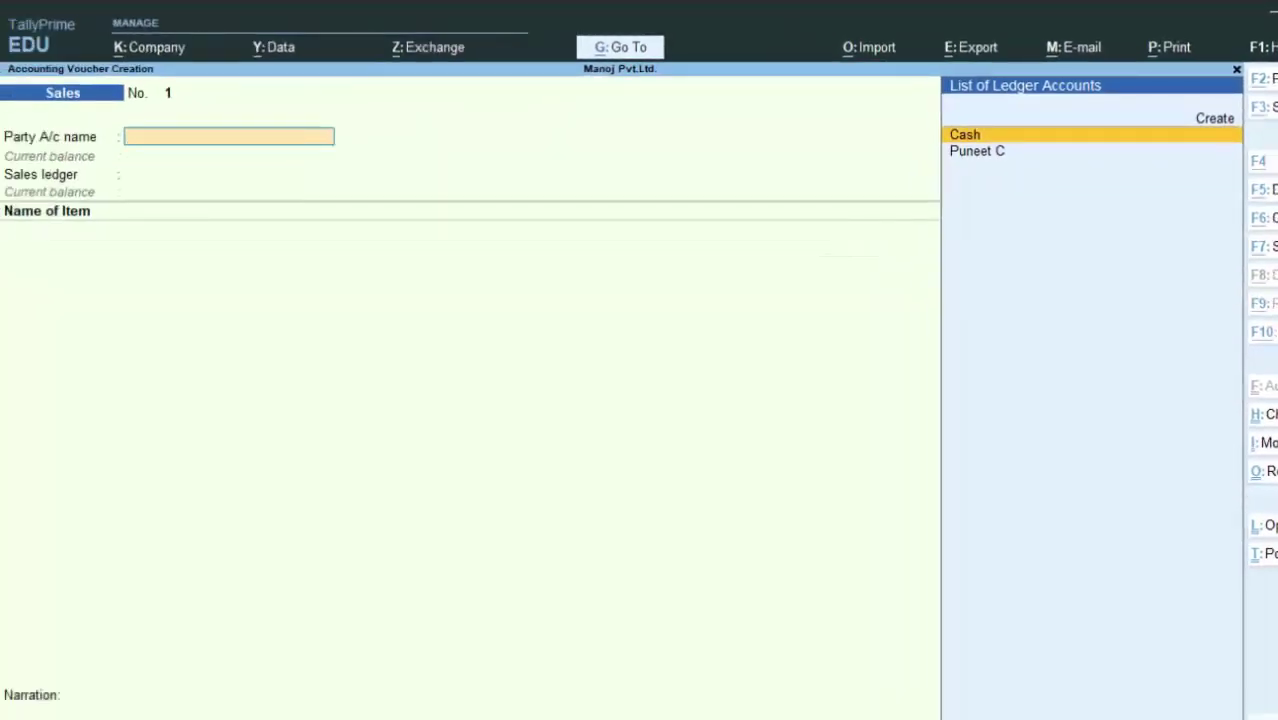
{"action": "key", "text": "alt+c"}
{"action": "type", "text": "Roj"}
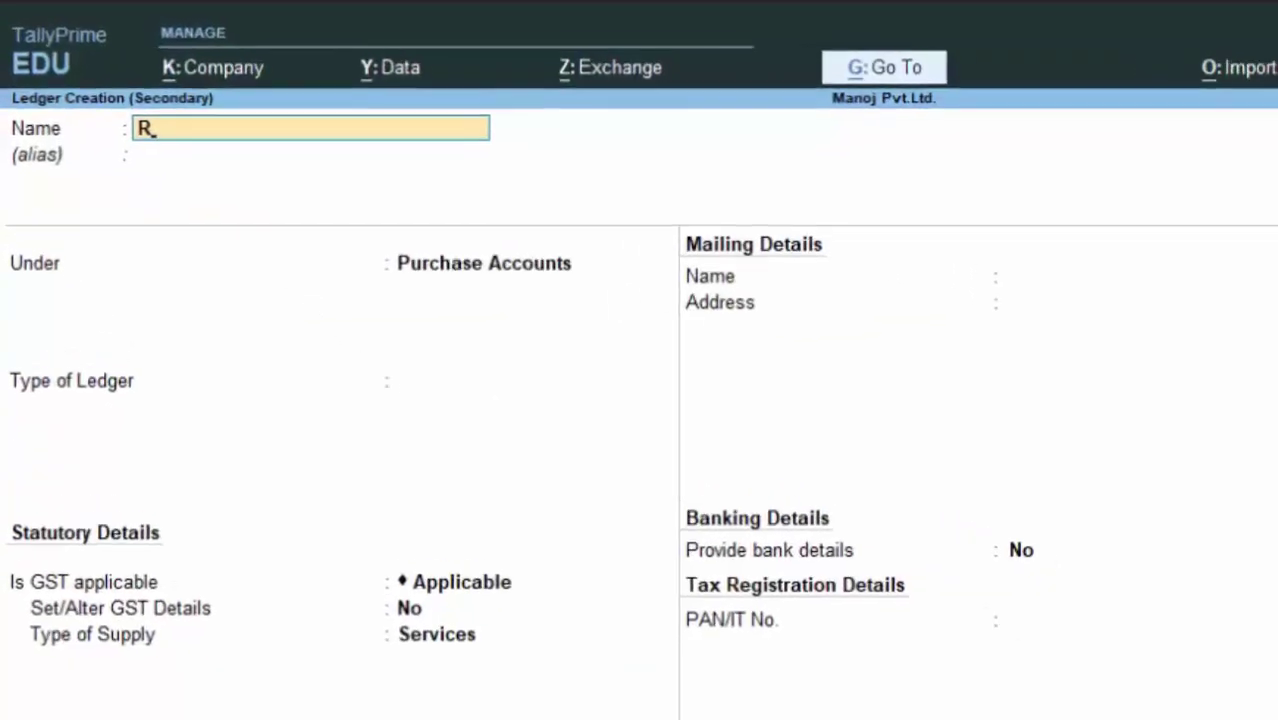
{"action": "key", "text": "BackSpace"}
{"action": "key", "text": "BackSpace"}
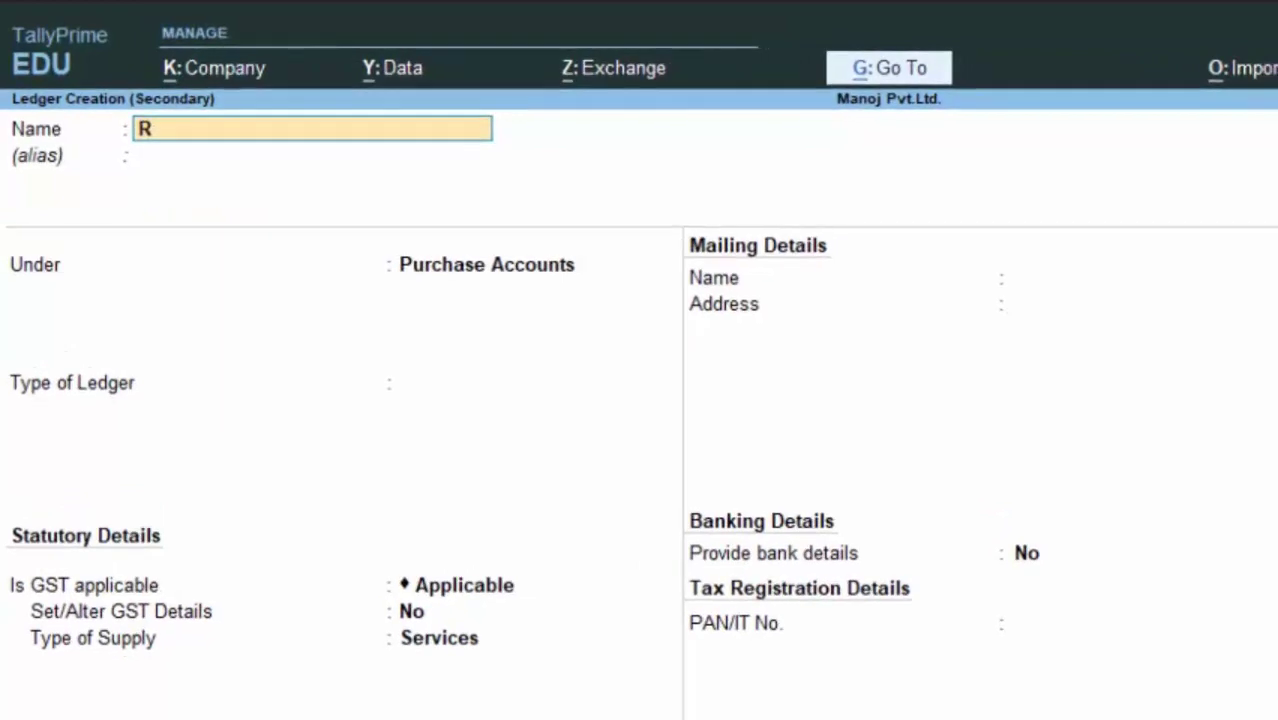
{"action": "type", "text": "aju"}
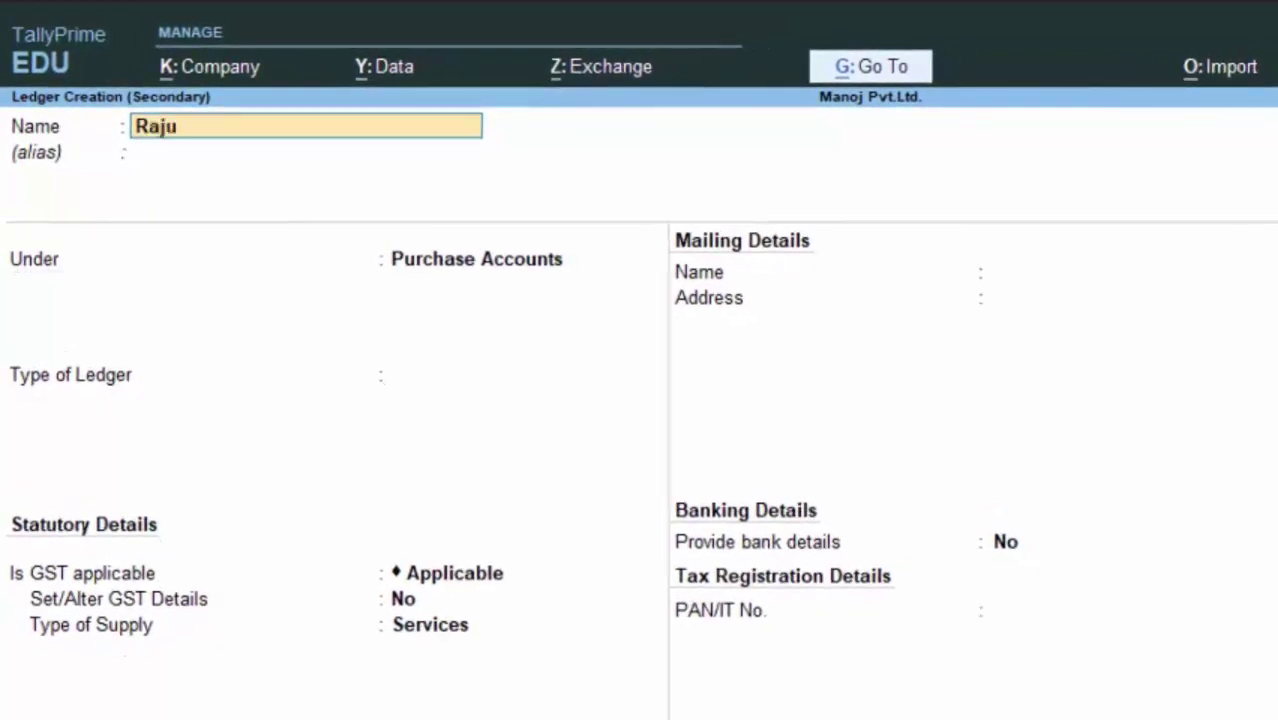
{"action": "type", "text": " D"}
{"action": "key", "text": "Return"}
{"action": "key", "text": "Return"}
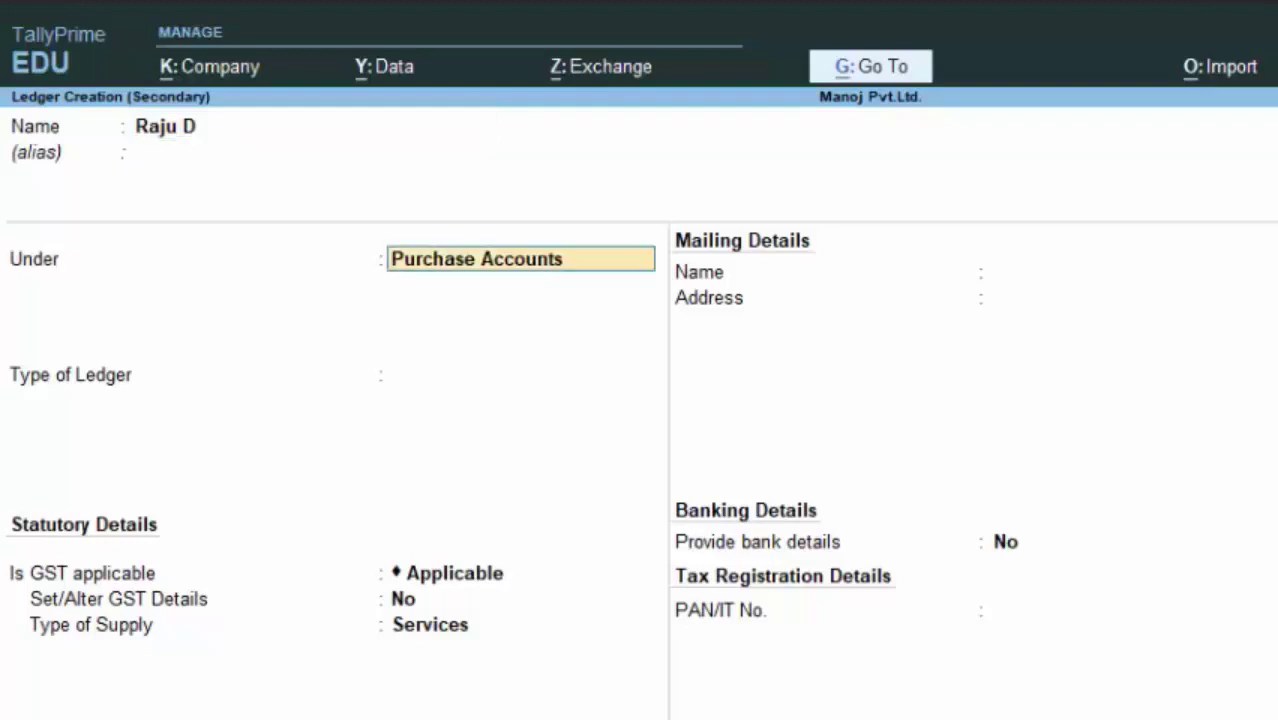
Place the customer's ledger under Sundry Debtors and keep bill-by-bill balances set to Yes.
{"action": "type", "text": "S"}
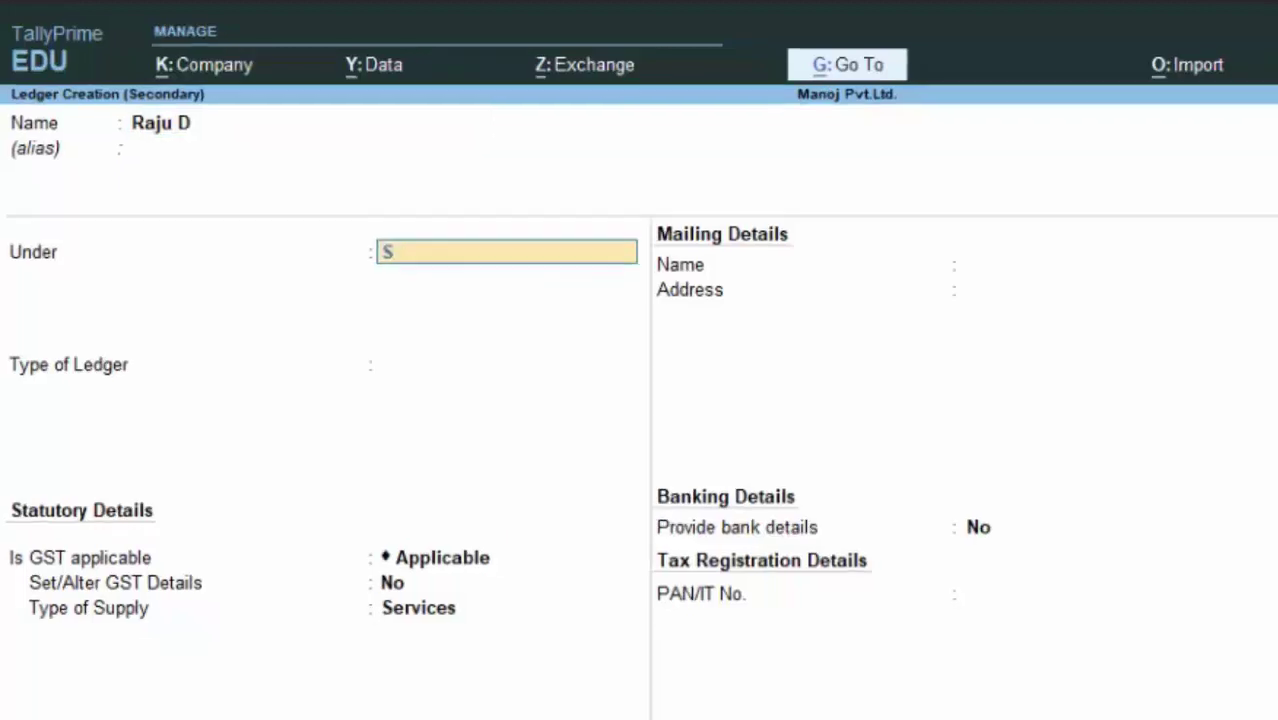
{"action": "key", "text": "Down"}
{"action": "key", "text": "Down"}
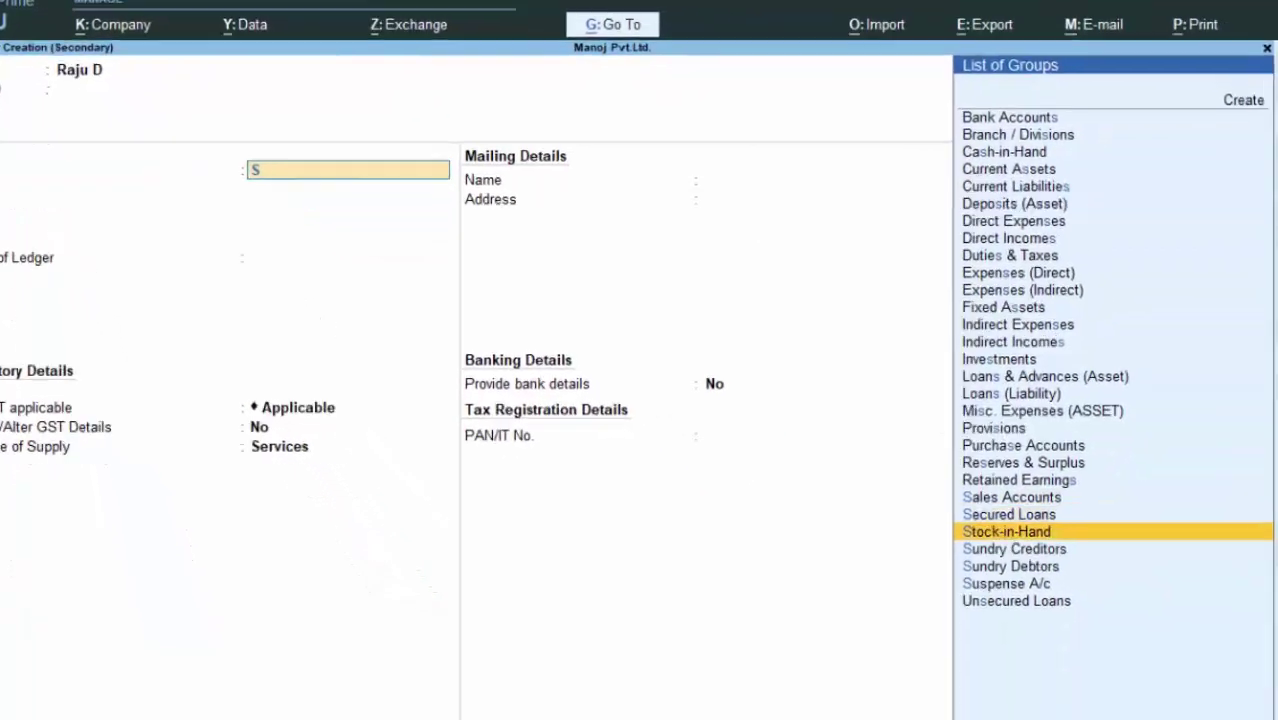
{"action": "key", "text": "Down"}
{"action": "key", "text": "Down"}
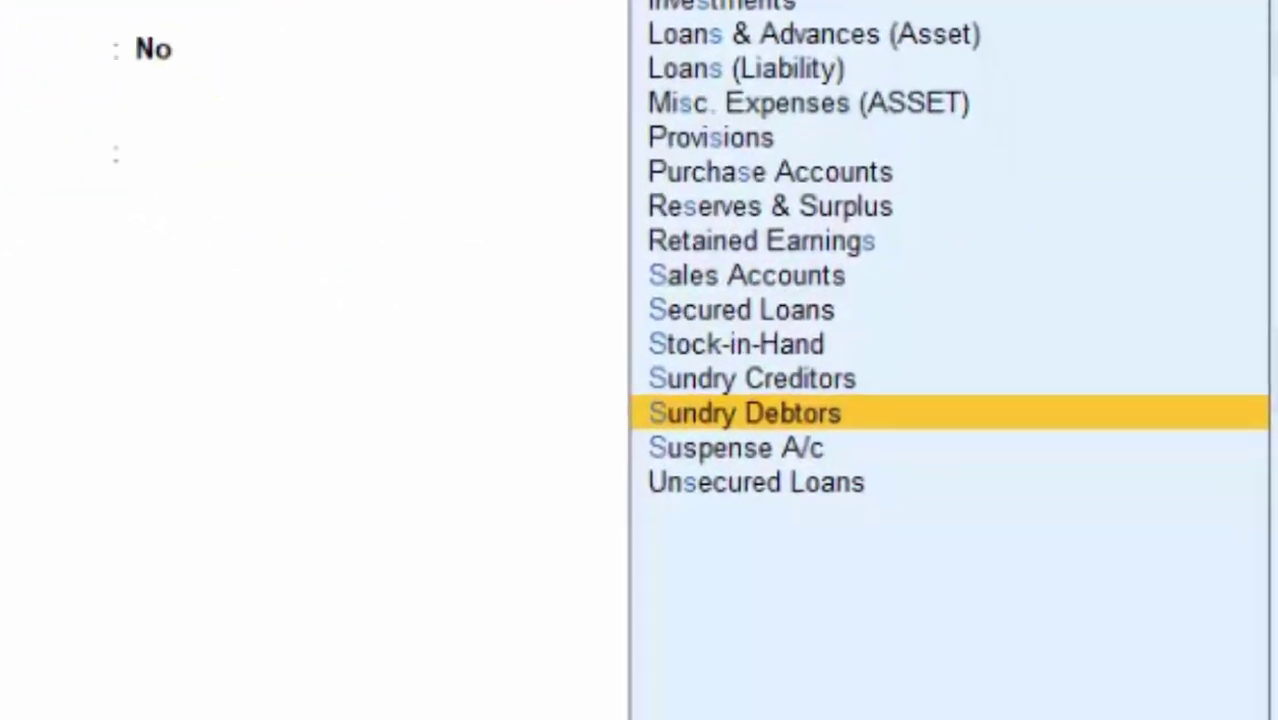
{"action": "key", "text": "Return"}
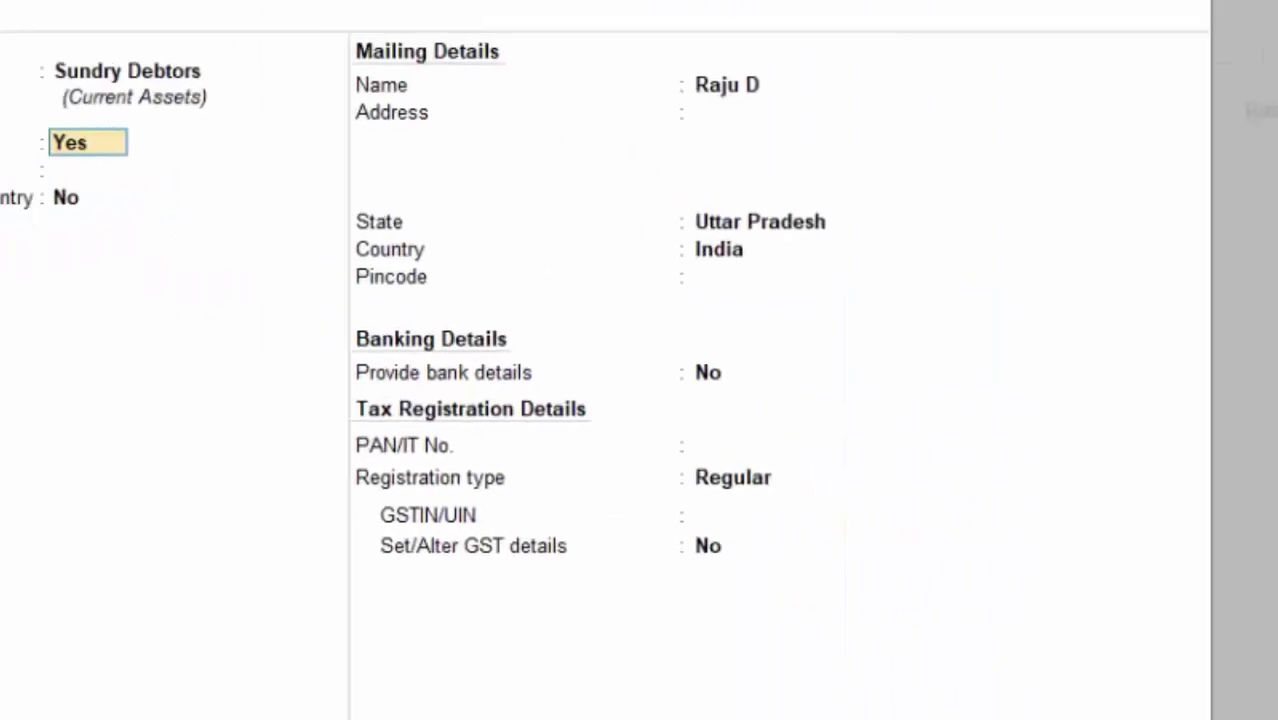
{"action": "key", "text": "Return"}
{"action": "key", "text": "Return"}
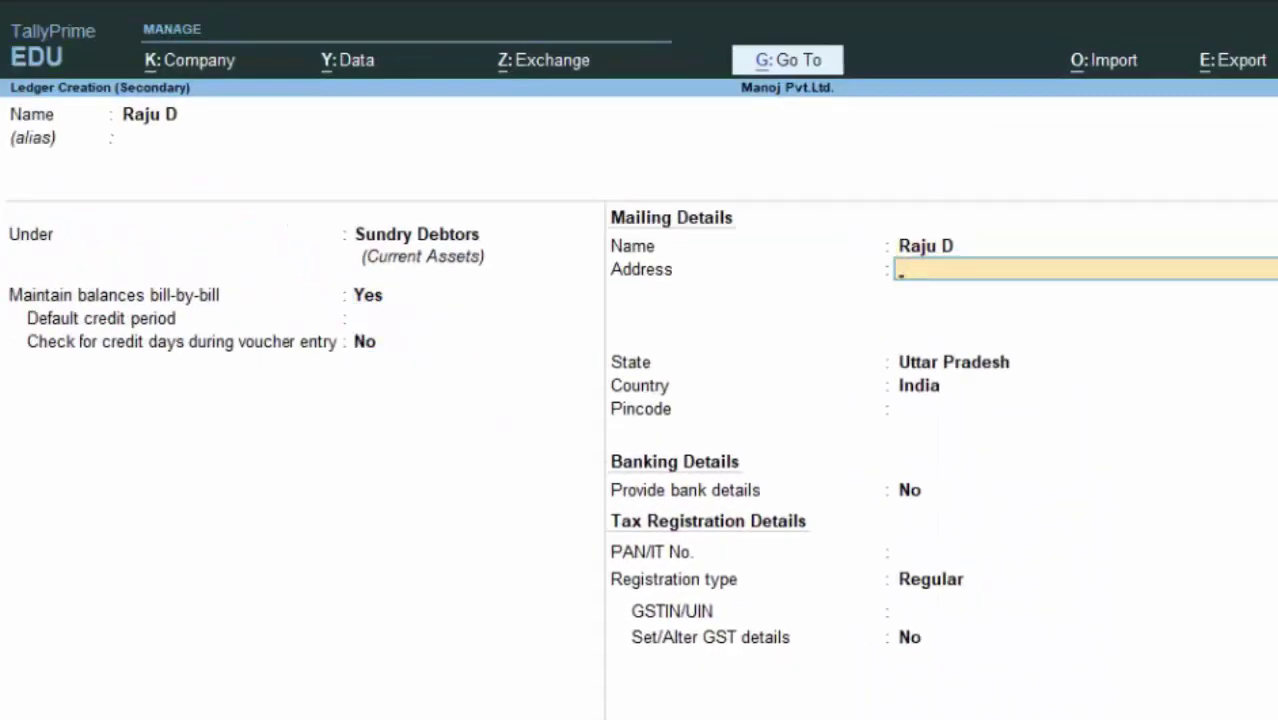
Save the customer's ledger with default mailing and tax details, and accept the sales voucher's dispatch and party details unfilled.
{"action": "key", "text": "Return"}
{"action": "key", "text": "Return"}
{"action": "key", "text": "Return"}
{"action": "key", "text": "Return"}
{"action": "key", "text": "Return"}
{"action": "key", "text": "Return"}
{"action": "key", "text": "Return"}
{"action": "key", "text": "Return"}
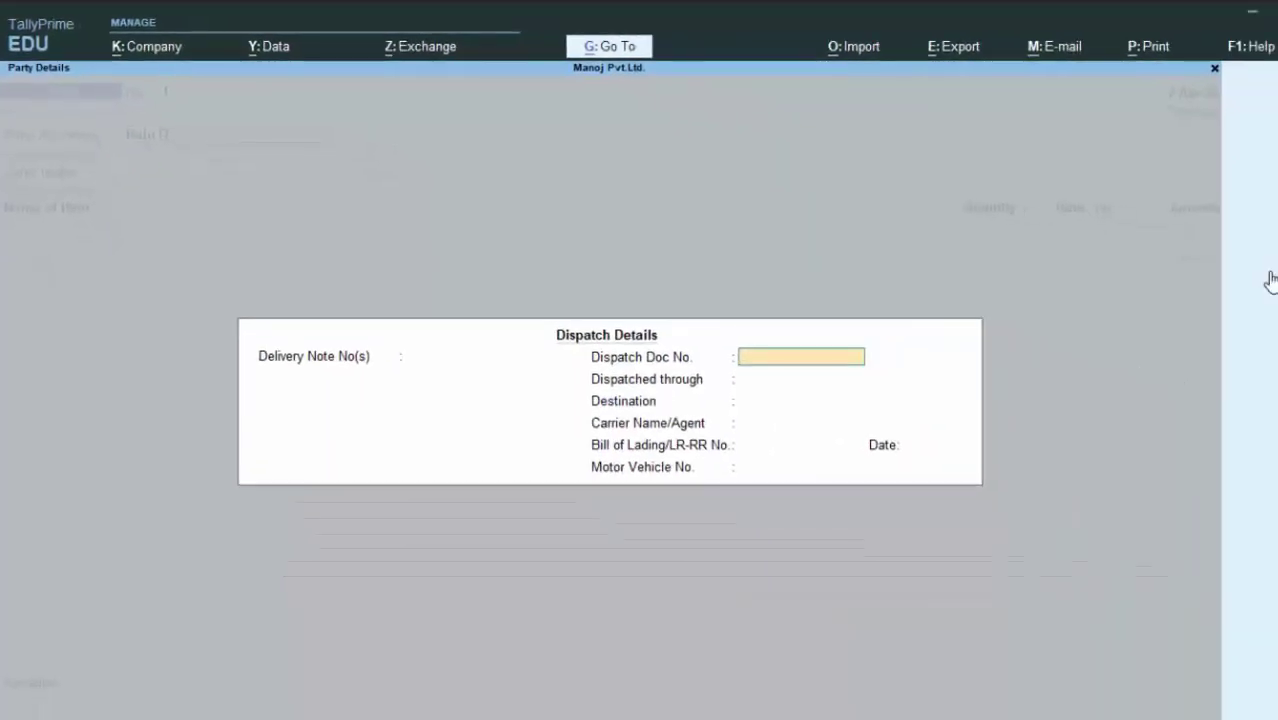
{"action": "key", "text": "ctrl+a"}
{"action": "key", "text": "ctrl+a"}
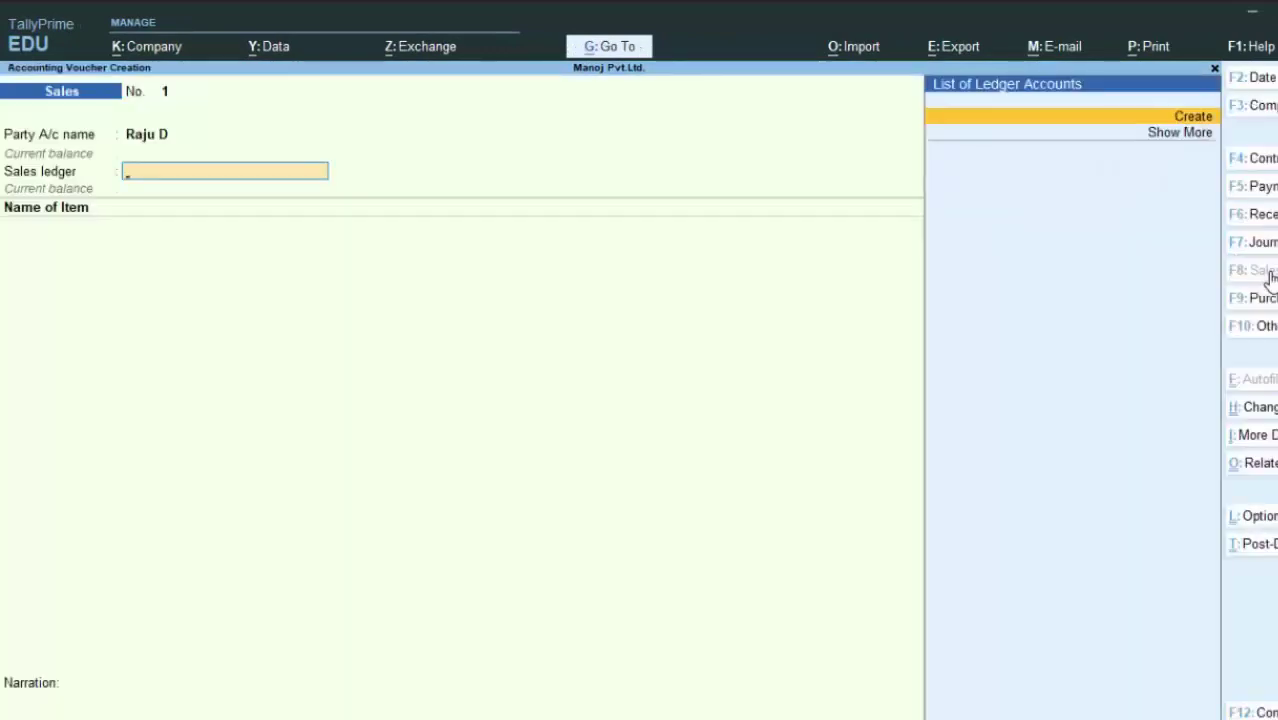
Create a new ledger named Sales A/c for the voucher's sales ledger, without an alias.
{"action": "key", "text": "alt+c"}
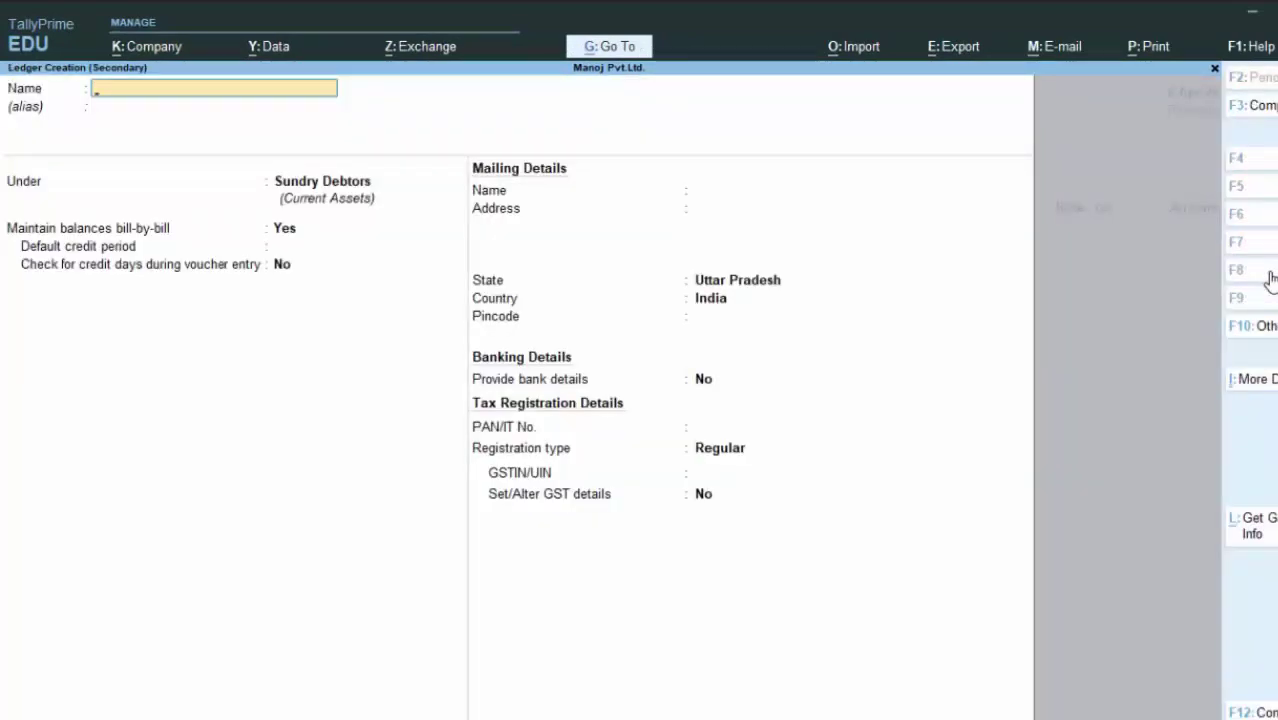
{"action": "type", "text": "Sales"}
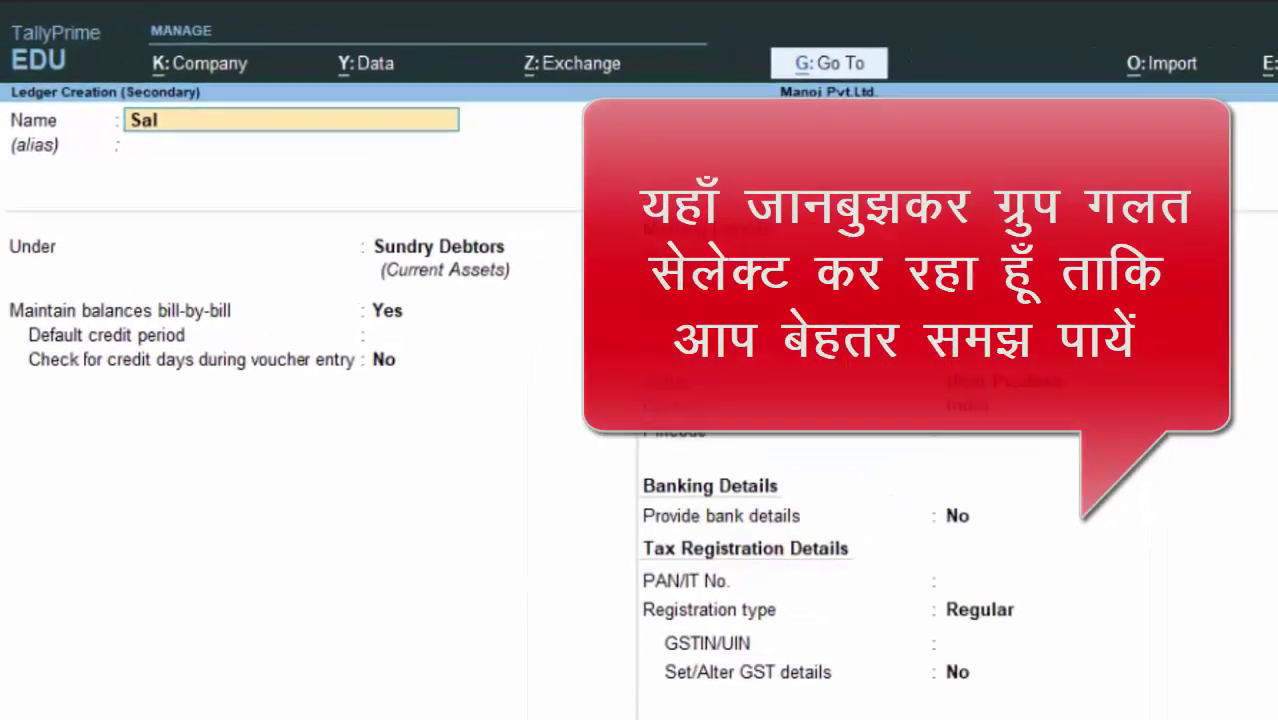
{"action": "type", "text": " A/c"}
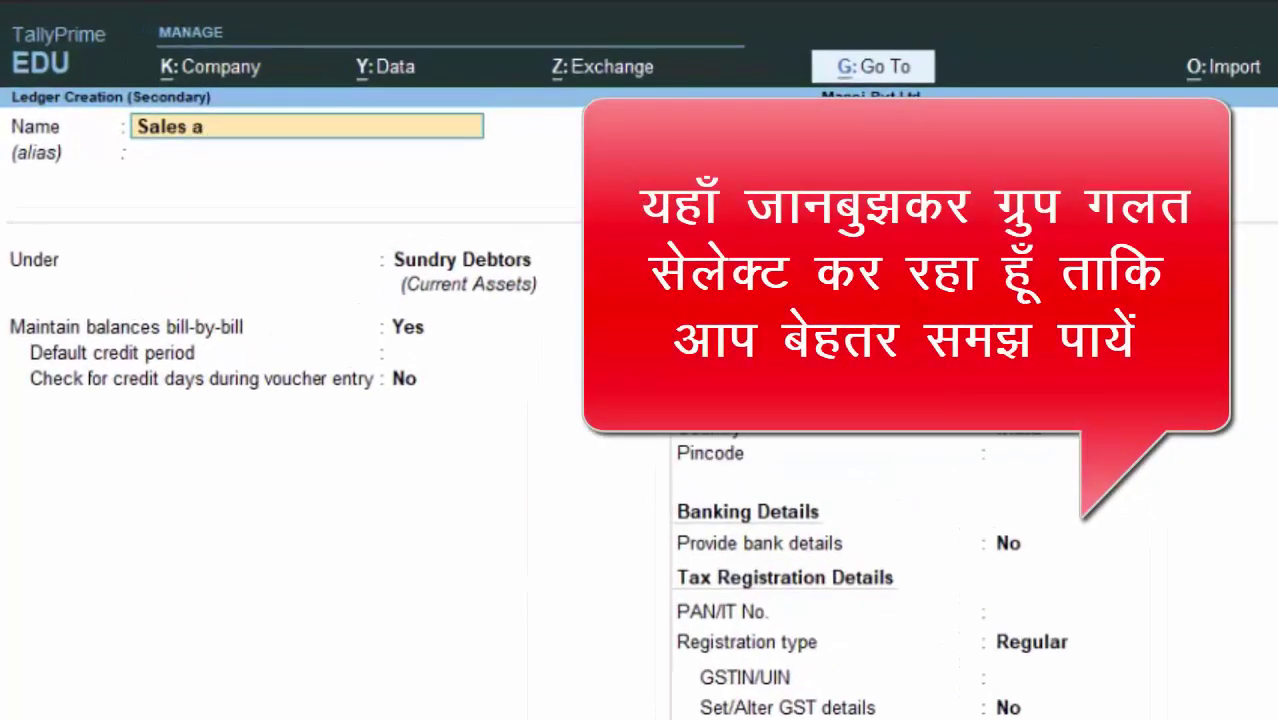
{"action": "key", "text": "Return"}
{"action": "key", "text": "Return"}
{"action": "key", "text": "Return"}
{"action": "key", "text": "Return"}
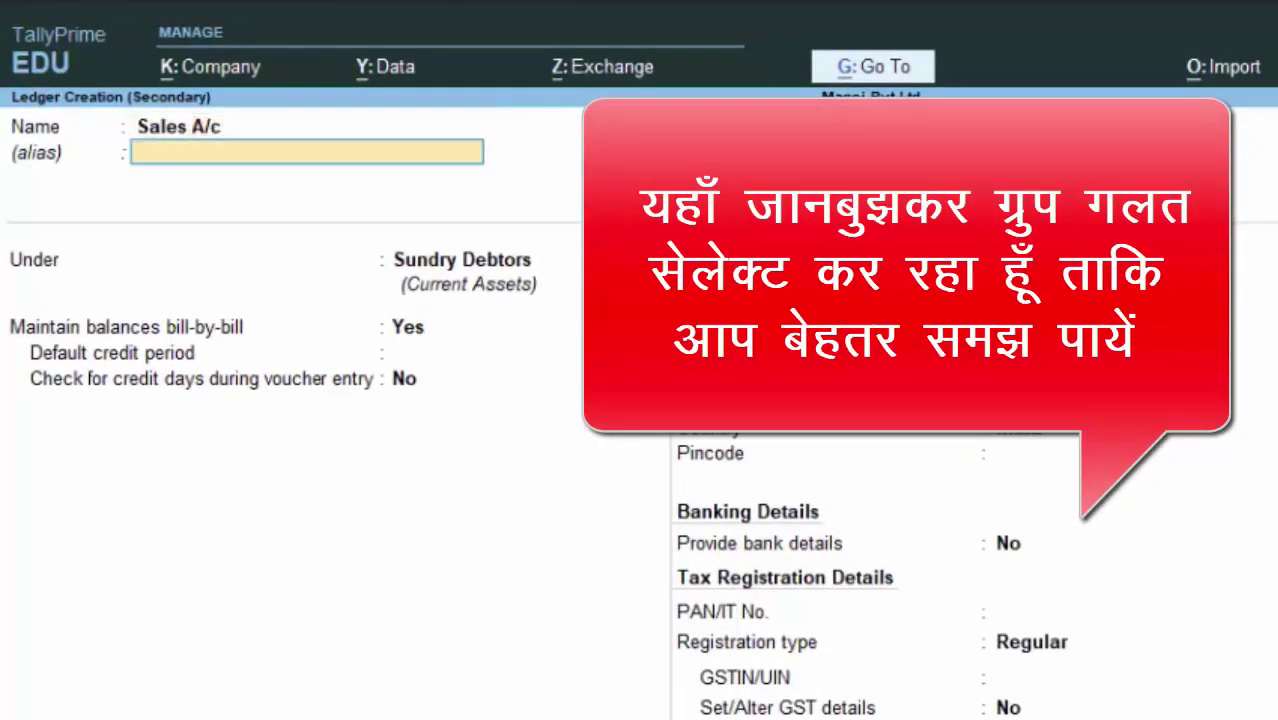
Keep the Sales A/c ledger under Sundry Debtors with bill-by-bill balances on, and save it with default mailing and tax details.
{"action": "key", "text": "Return"}
{"action": "key", "text": "Return"}
{"action": "key", "text": "Return"}
{"action": "key", "text": "Return"}
{"action": "key", "text": "Return"}
{"action": "key", "text": "Return"}
{"action": "key", "text": "Return"}
{"action": "key", "text": "Return"}
{"action": "key", "text": "Return"}
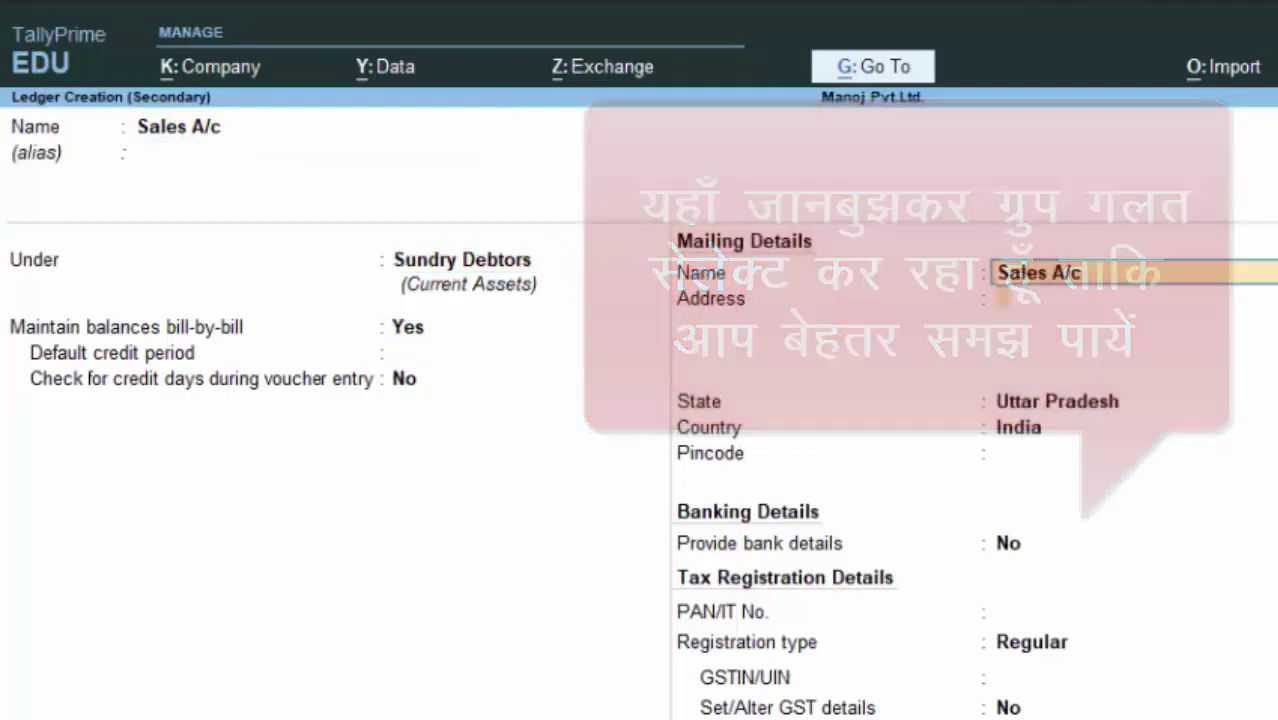
{"action": "key", "text": "Return"}
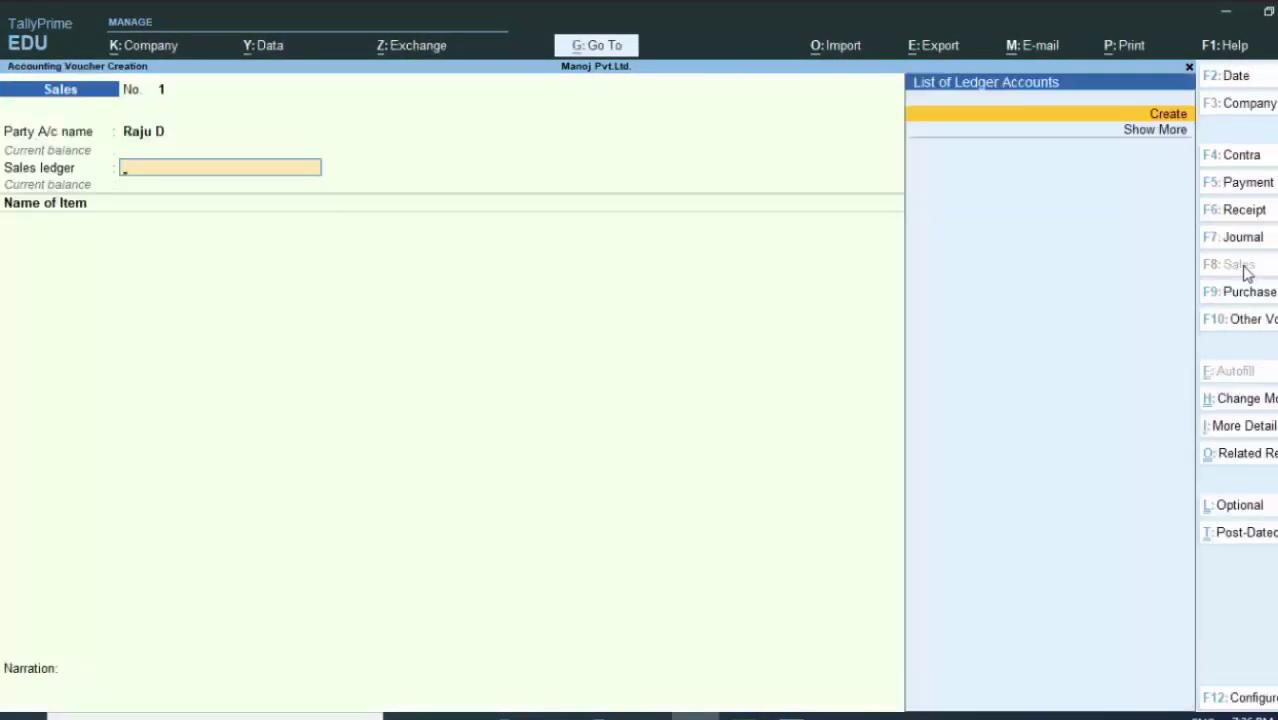
Abandon the unsaved sales voucher and bring up the list of ledgers for alteration.
{"action": "key", "text": "Escape"}
{"action": "key", "text": "y"}
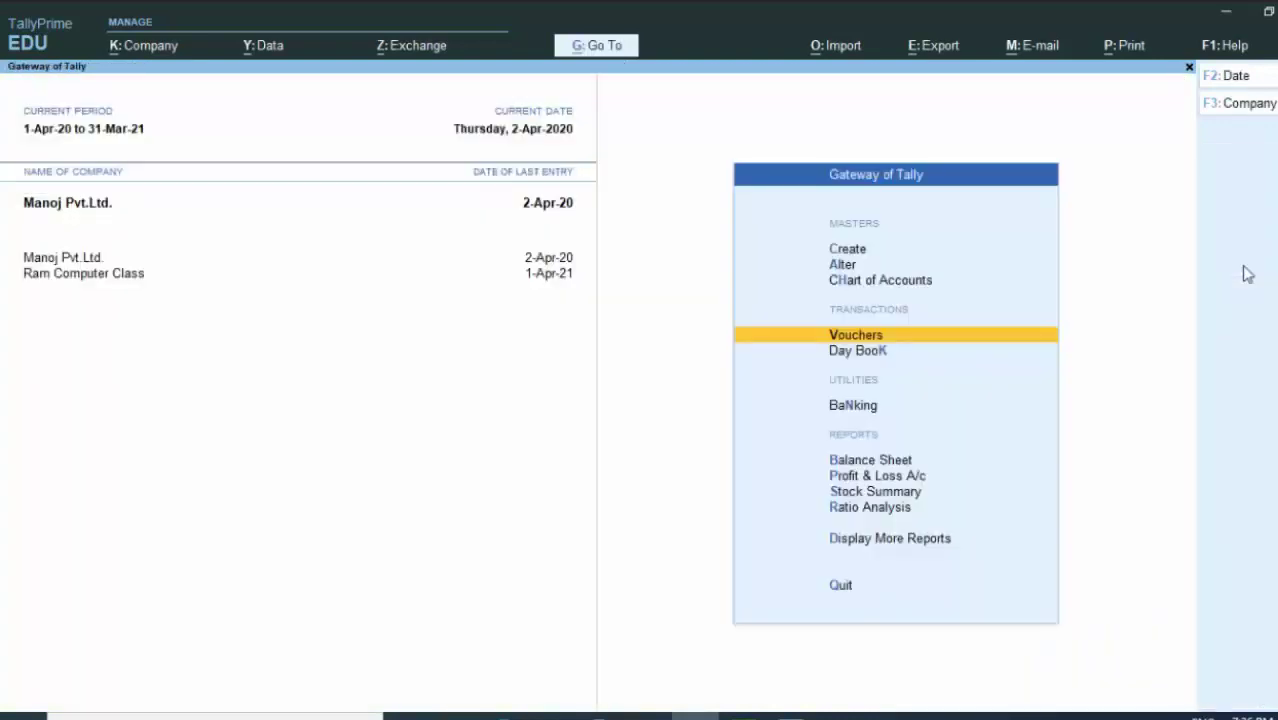
{"action": "key", "text": "Up"}
{"action": "key", "text": "Up"}
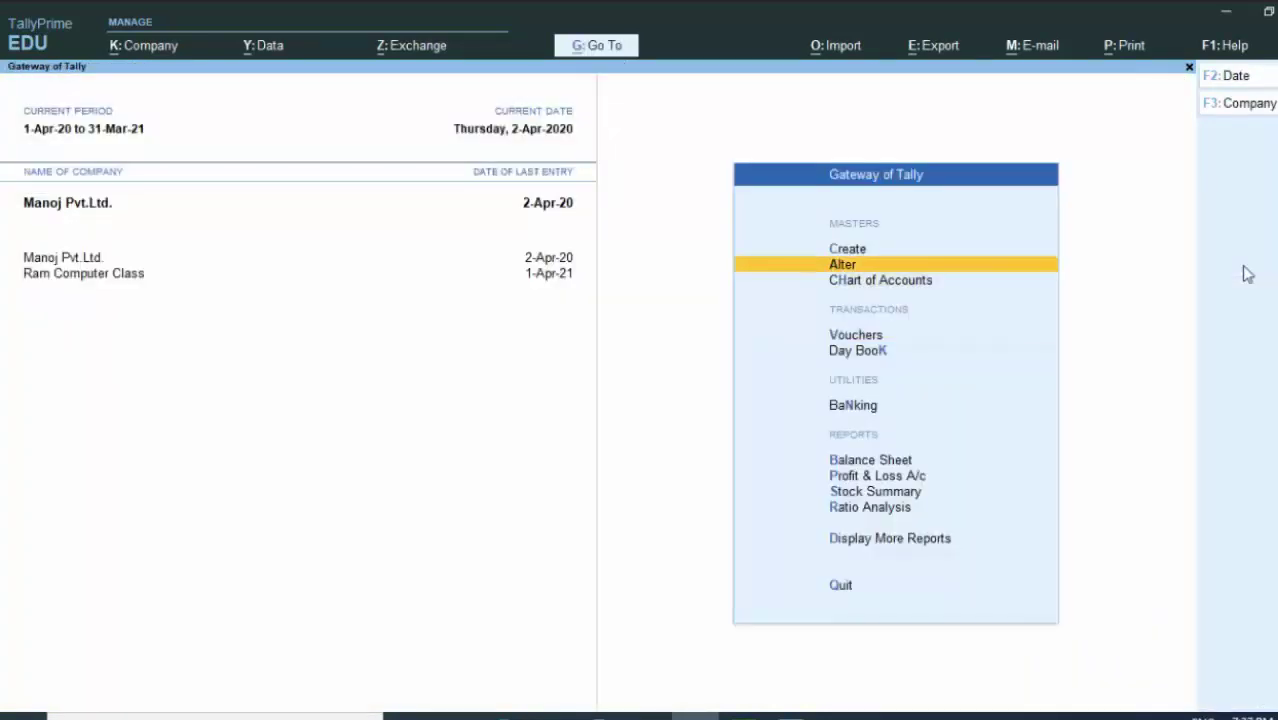
{"action": "key", "text": "Return"}
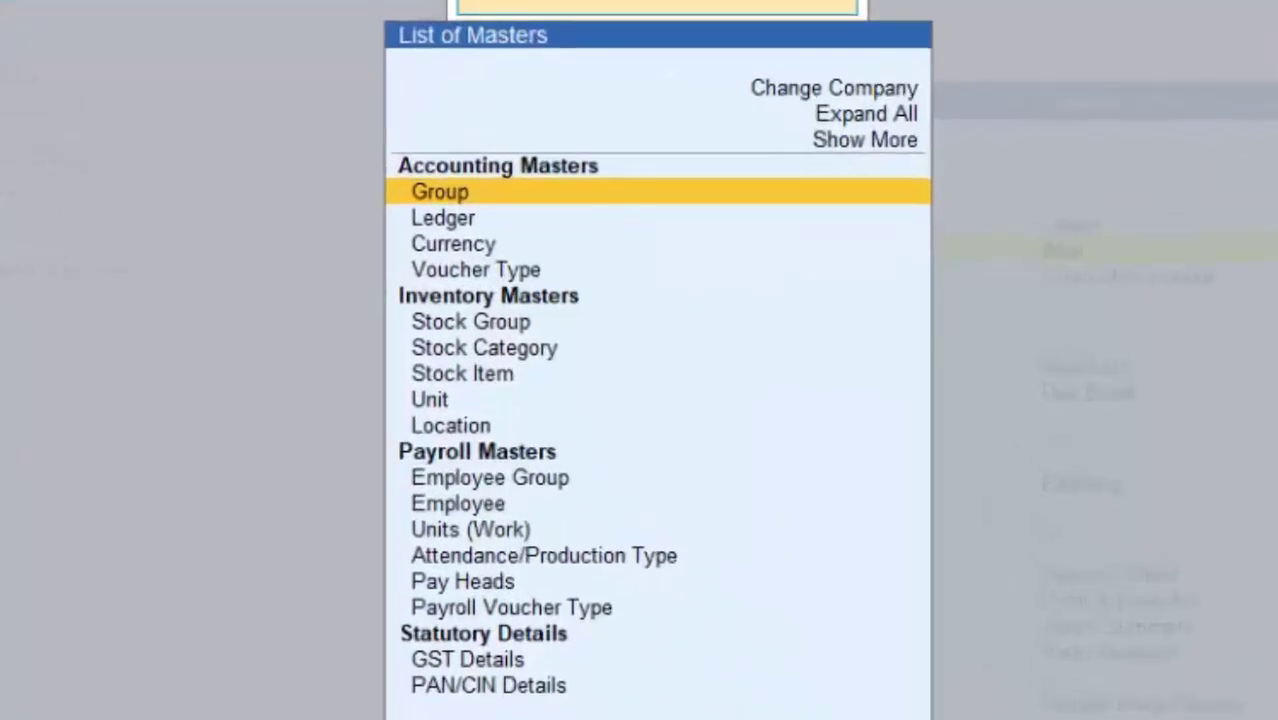
{"action": "key", "text": "Down"}
{"action": "key", "text": "Return"}
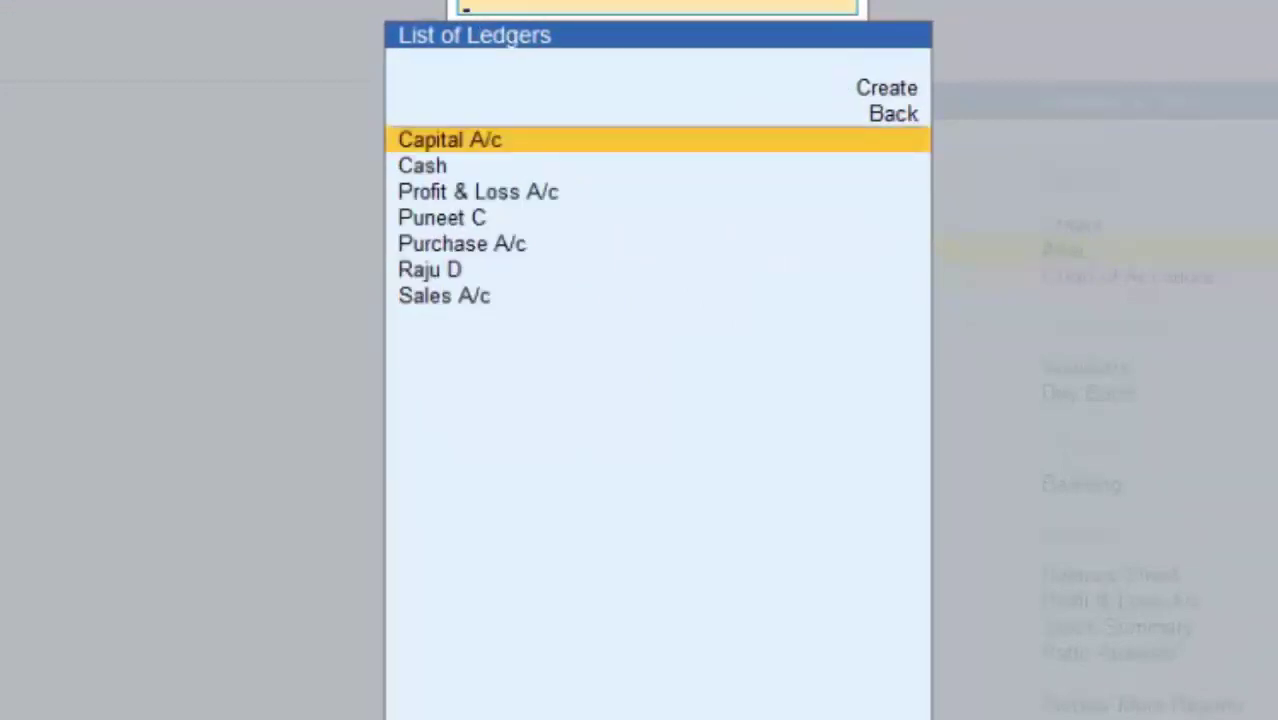
Open the Sales A/c ledger to check which group it is under, and leave it without saving.
{"action": "key", "text": "Down"}
{"action": "key", "text": "Down"}
{"action": "key", "text": "Down"}
{"action": "key", "text": "Down"}
{"action": "key", "text": "Down"}
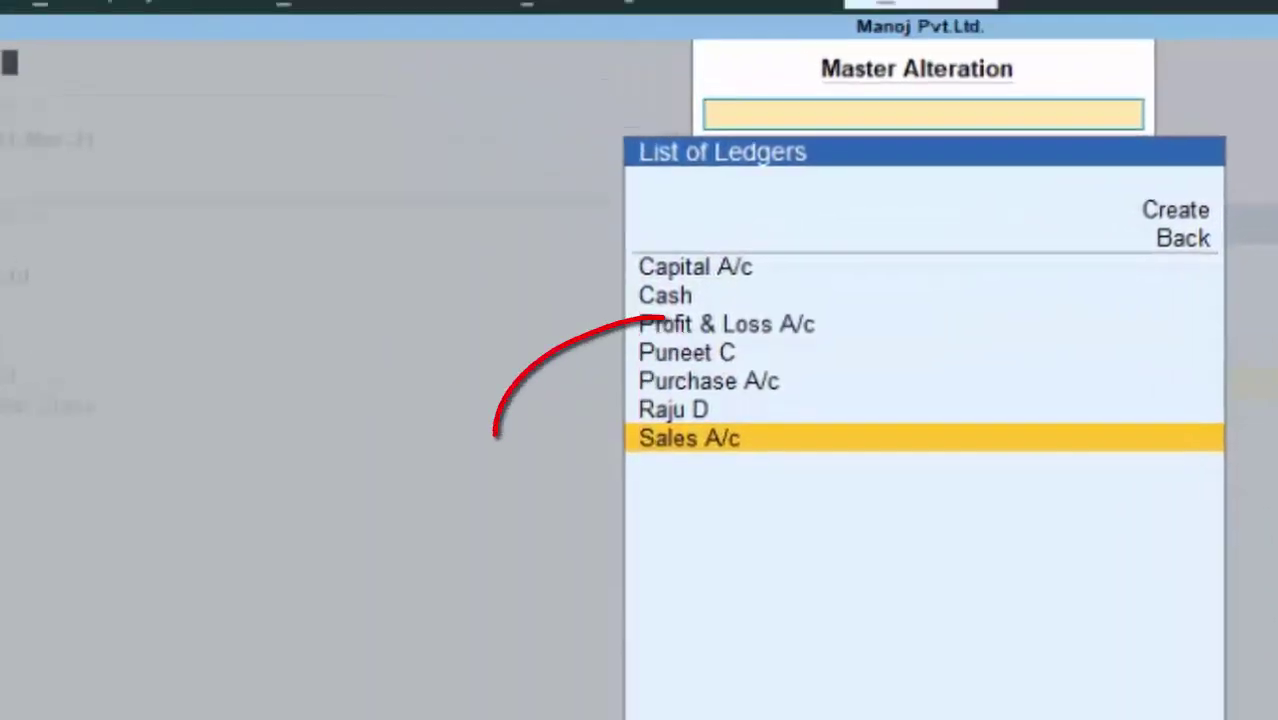
{"action": "key", "text": "Return"}
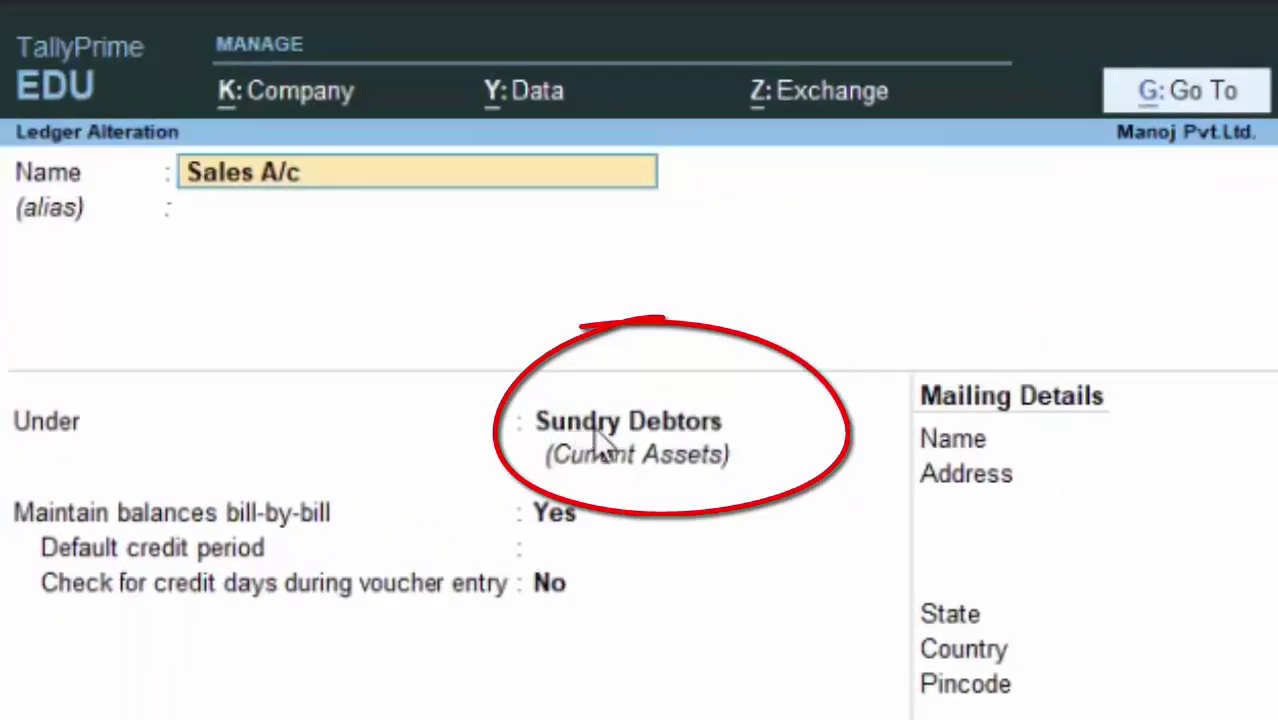
{"action": "key", "text": "BackSpace"}
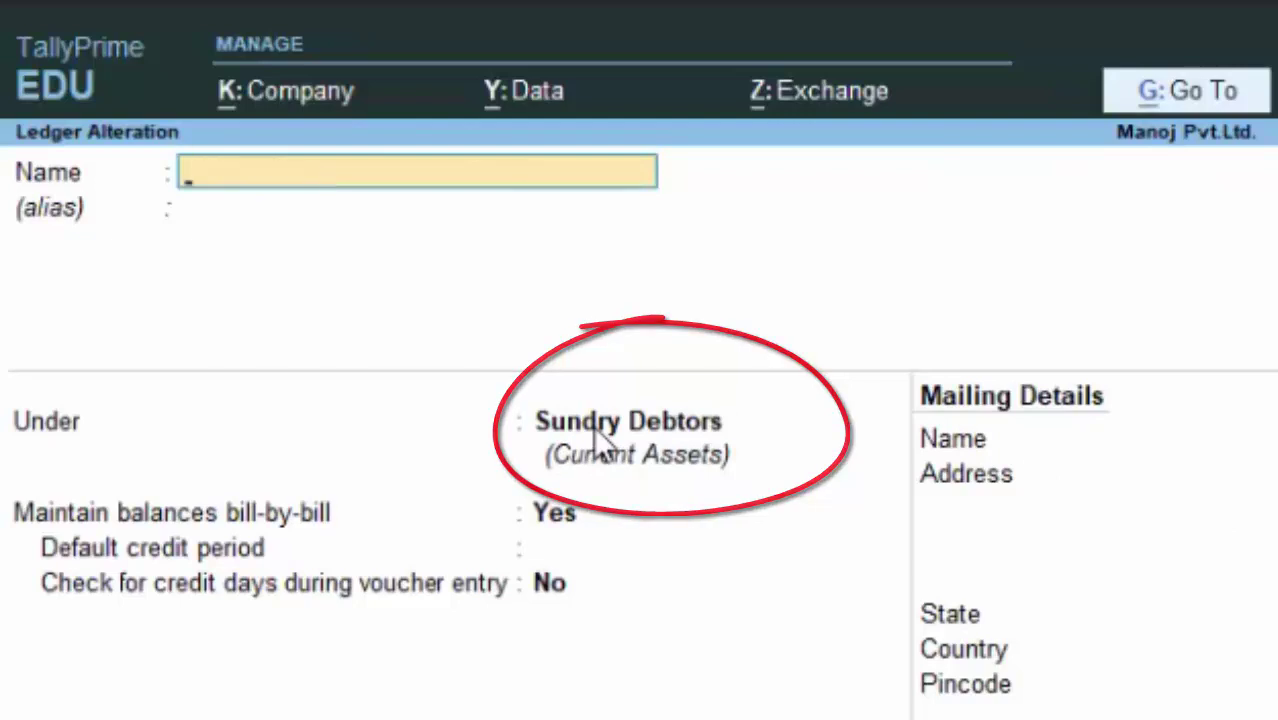
{"action": "key", "text": "Escape"}
{"action": "key", "text": "Escape"}
{"action": "key", "text": "Escape"}
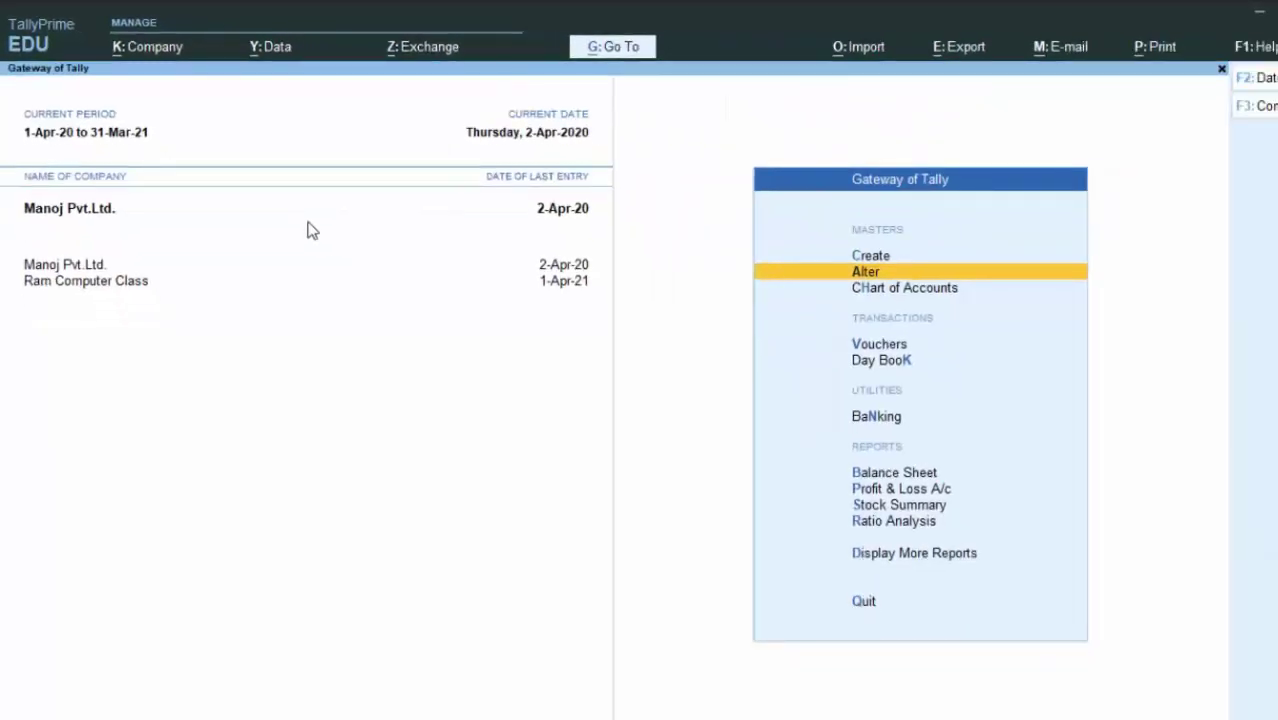
Start a Sales voucher for the existing customer and accept the dispatch and party details unfilled.
{"action": "key", "text": "v"}
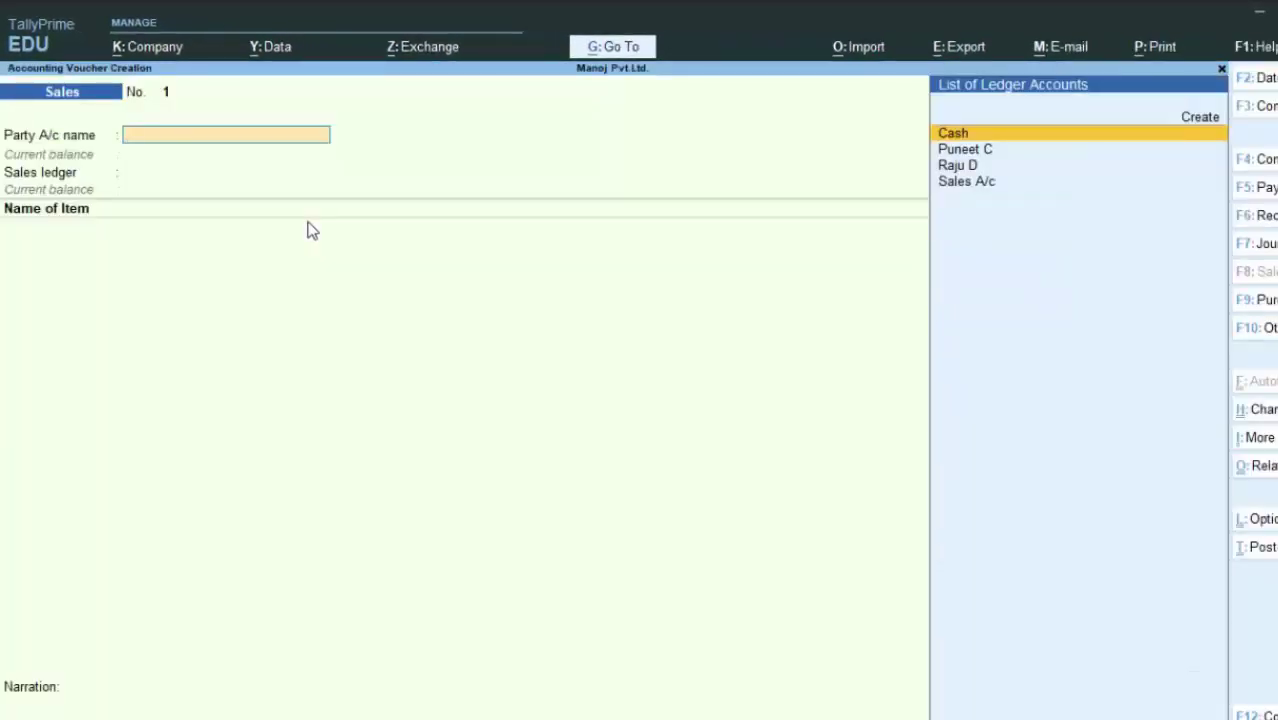
{"action": "key", "text": "Down"}
{"action": "key", "text": "Down"}
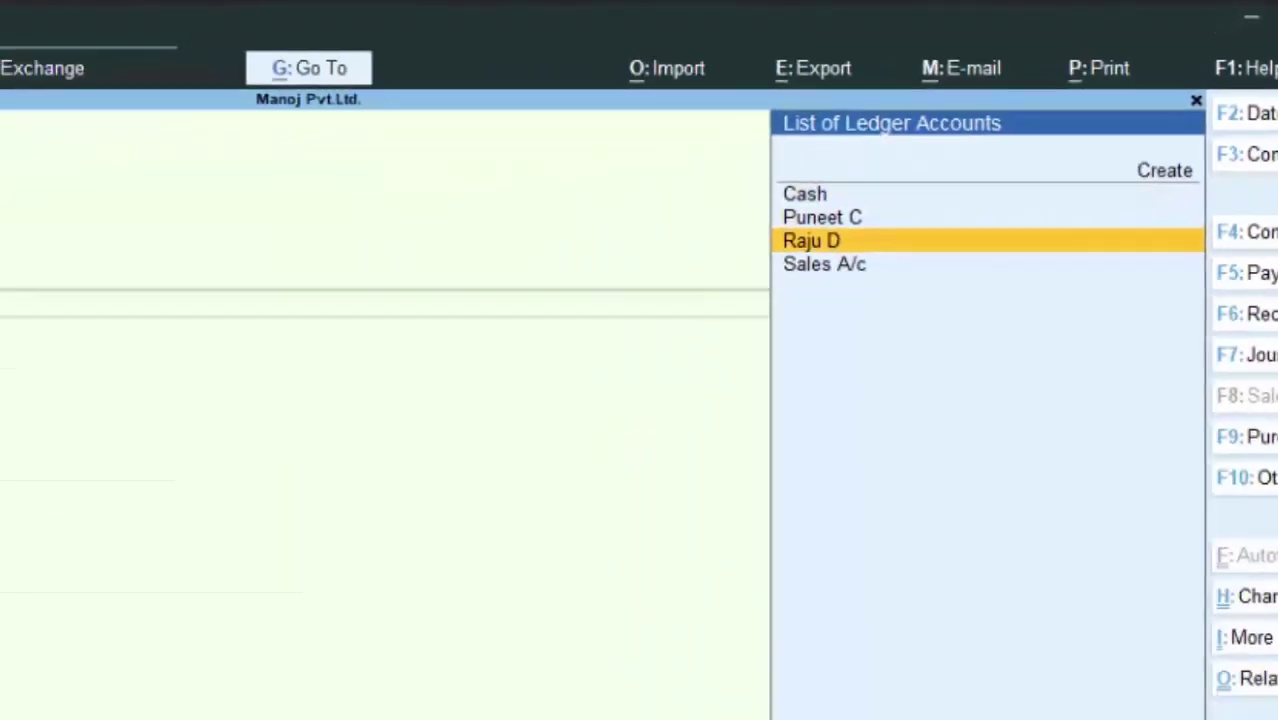
{"action": "key", "text": "Return"}
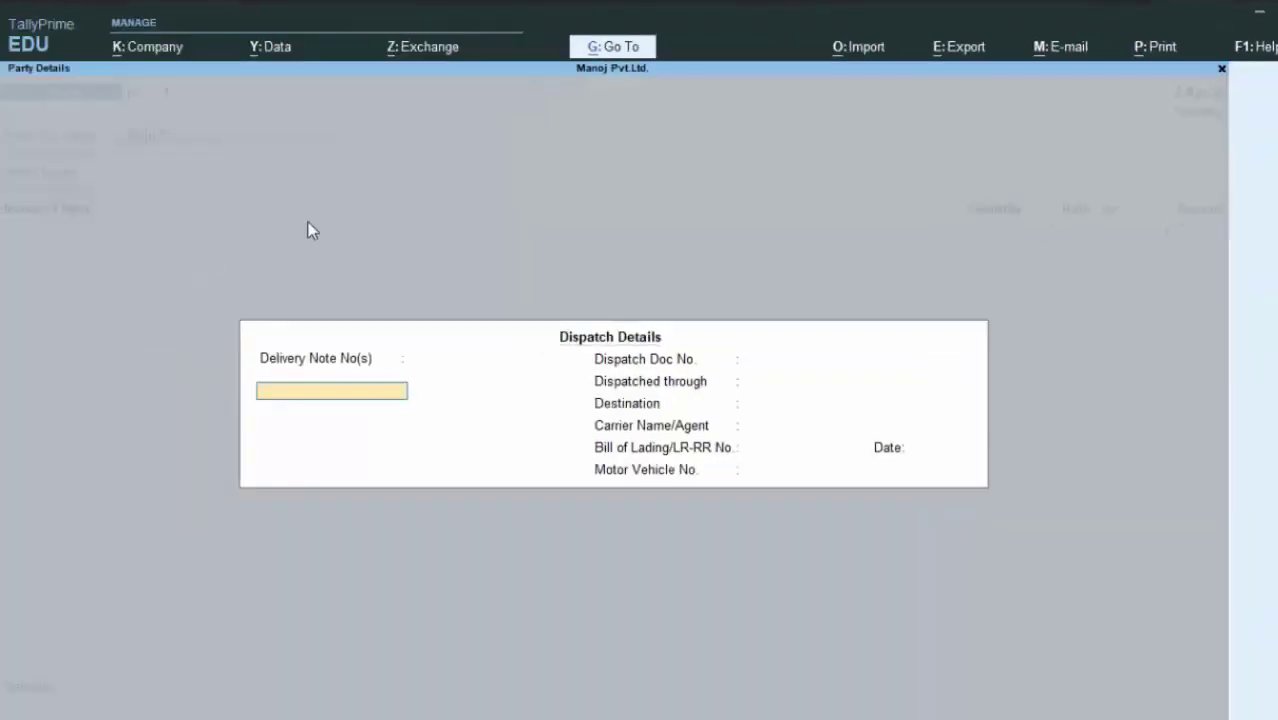
{"action": "key", "text": "Return"}
{"action": "key", "text": "Return"}
{"action": "key", "text": "Return"}
{"action": "key", "text": "Return"}
{"action": "key", "text": "Return"}
{"action": "key", "text": "Return"}
{"action": "key", "text": "Return"}
{"action": "key", "text": "Return"}
{"action": "key", "text": "Return"}
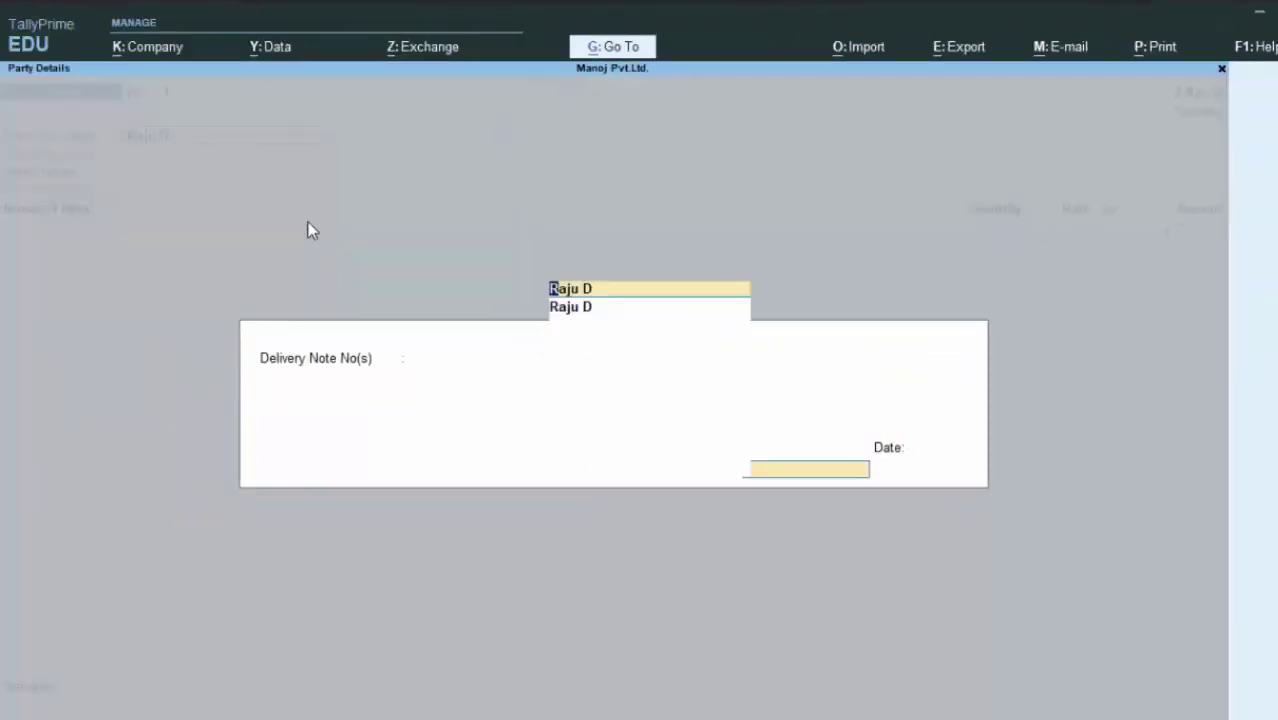
{"action": "key", "text": "Return"}
{"action": "key", "text": "Return"}
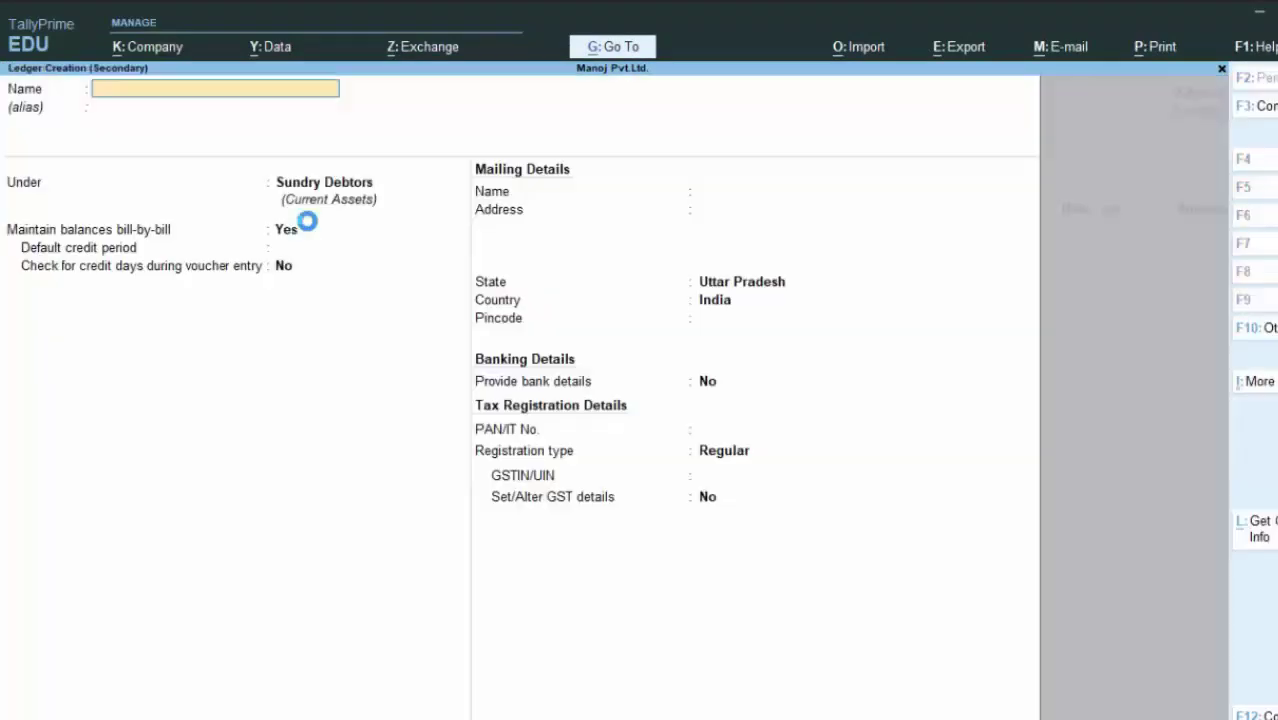
{"action": "key", "text": "Escape"}
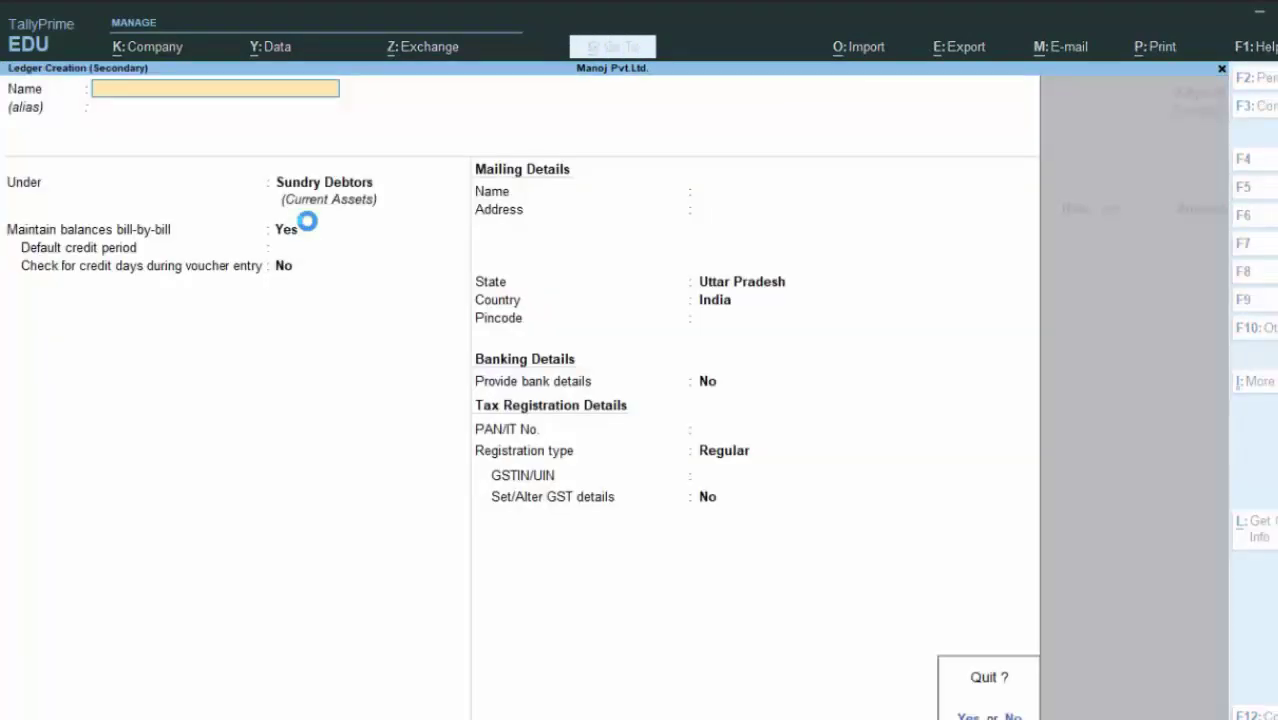
{"action": "key", "text": "Return"}
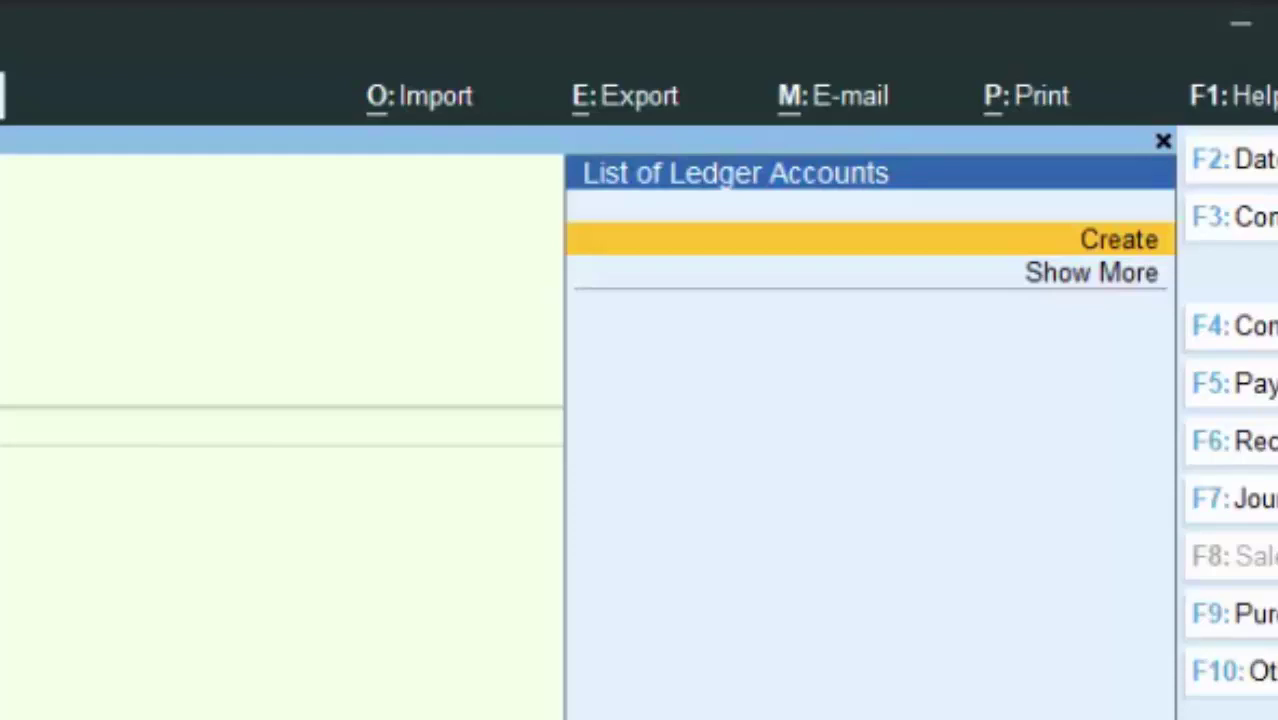
Try to create another ledger named Sales A/c from the voucher, and quit the unsaved voucher.
{"action": "key", "text": "Return"}
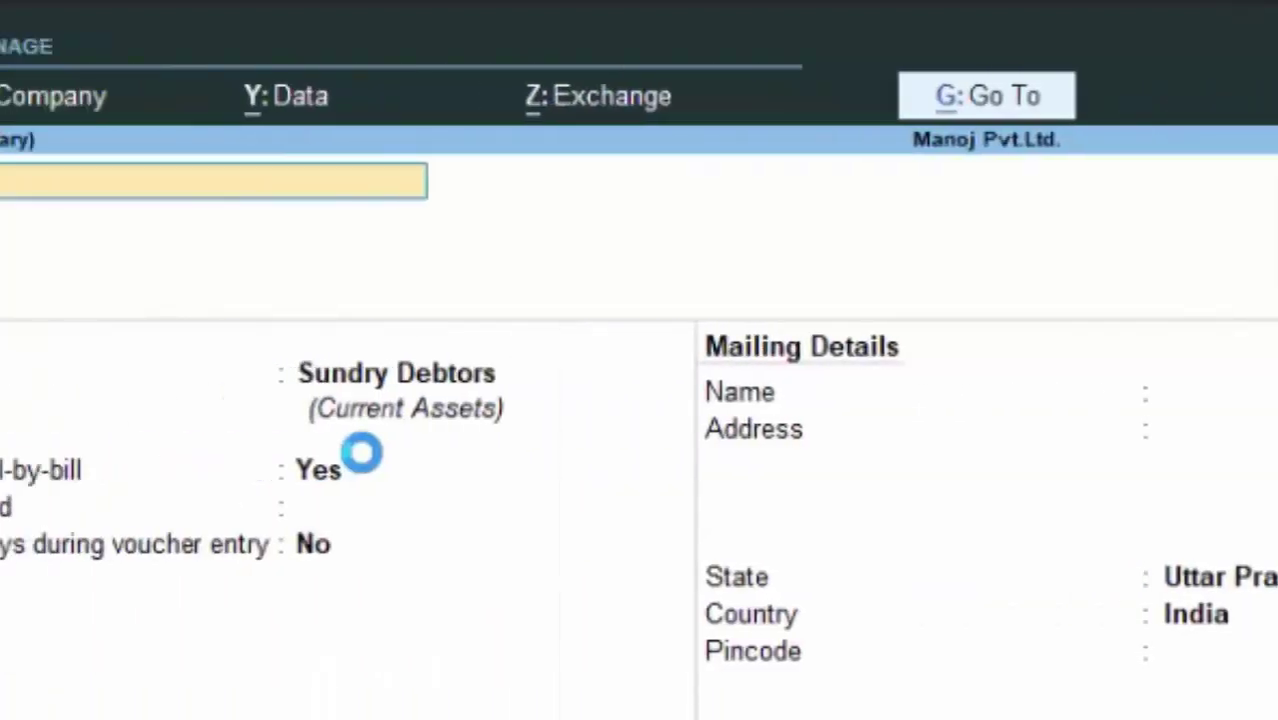
{"action": "type", "text": "Sales"}
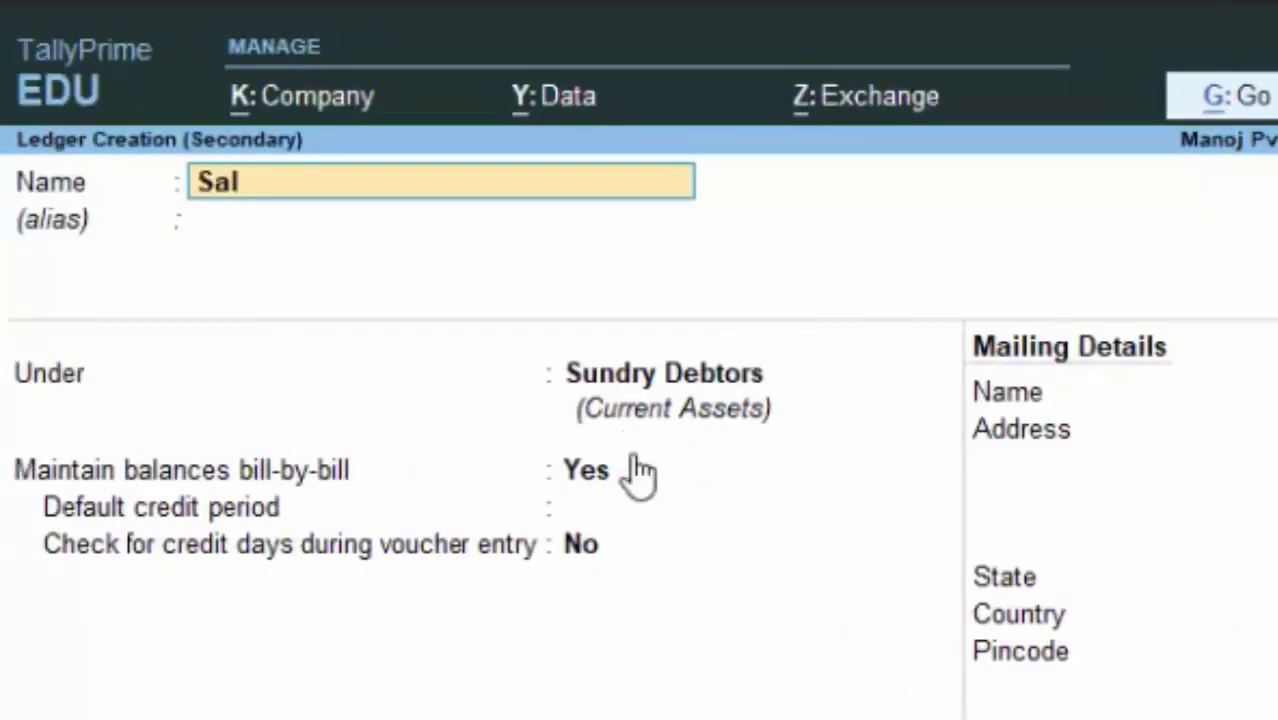
{"action": "type", "text": " a/c"}
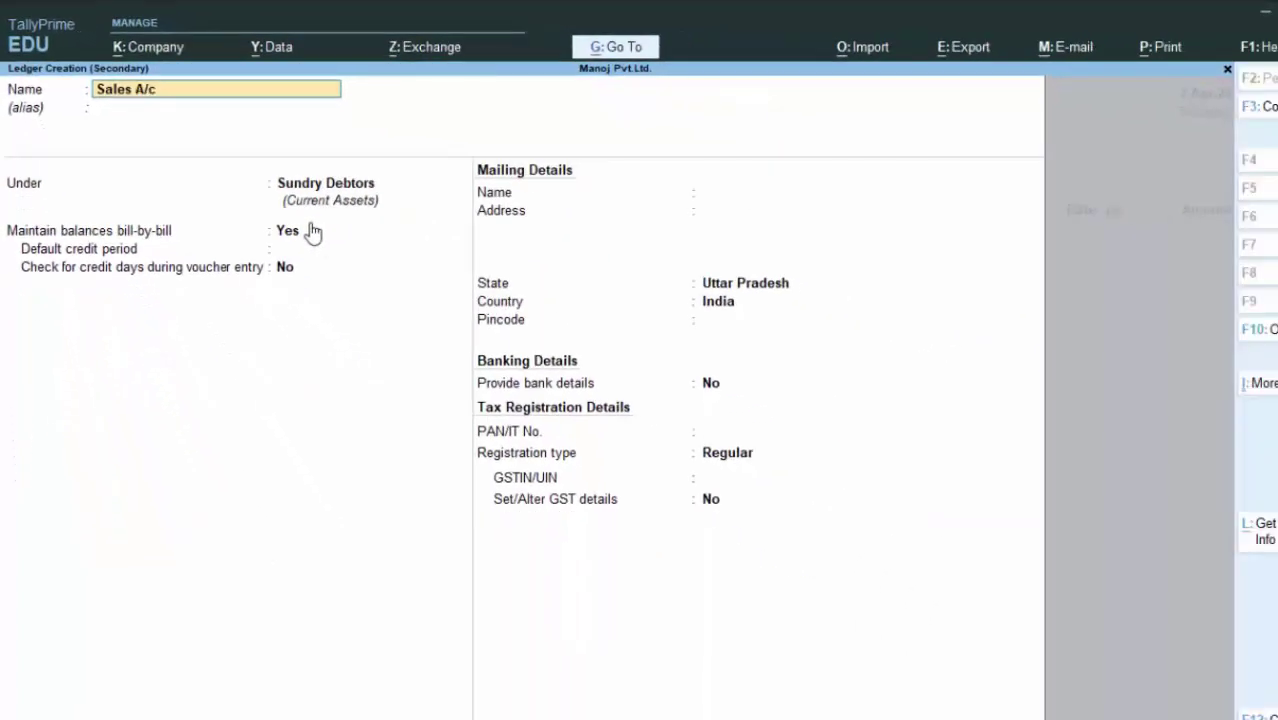
{"action": "key", "text": "Return"}
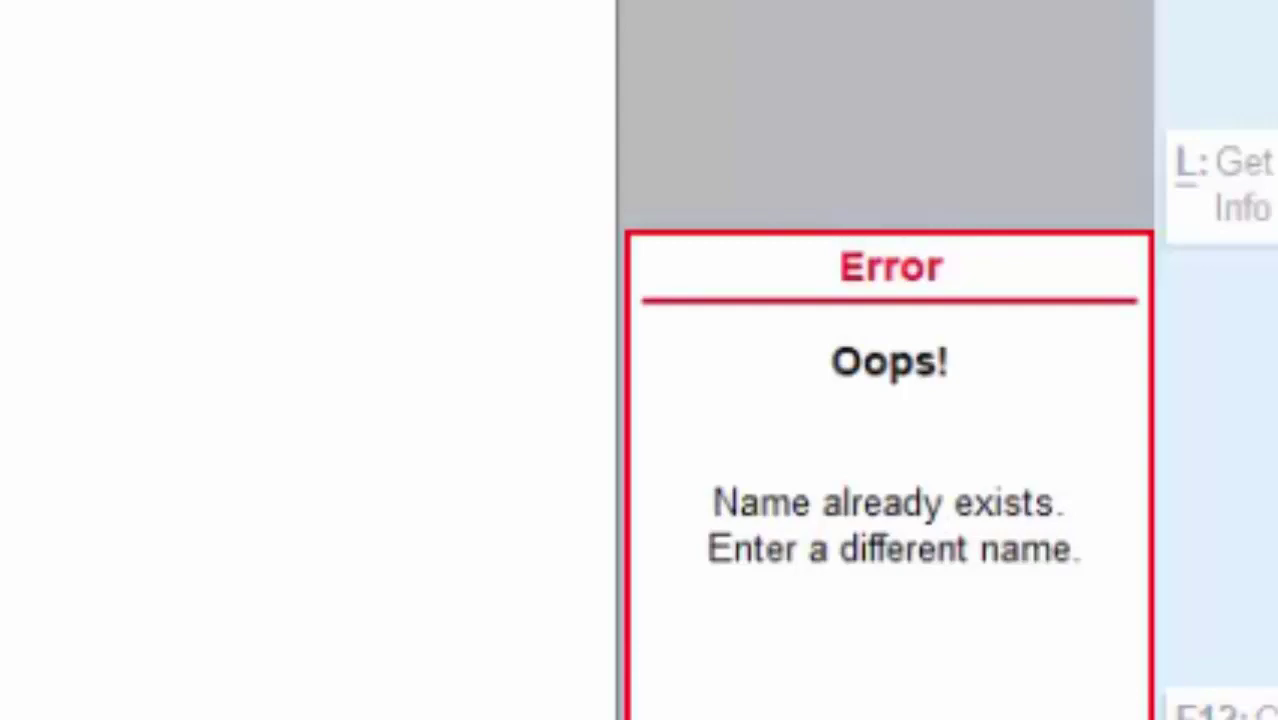
{"action": "key", "text": "Escape"}
{"action": "key", "text": "Escape"}
{"action": "key", "text": "y"}
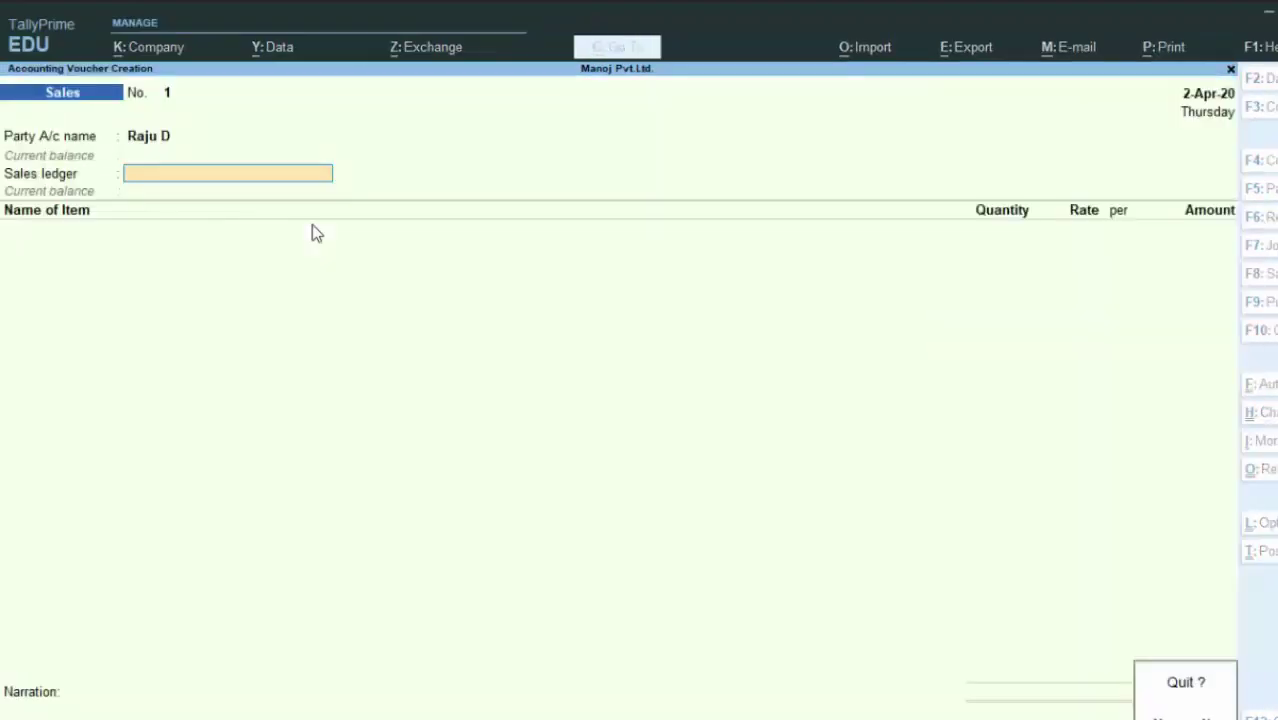
{"action": "key", "text": "y"}
{"action": "key", "text": "Escape"}
{"action": "key", "text": "n"}
Open the existing Sales A/c ledger for alteration.
{"action": "key", "text": "c"}
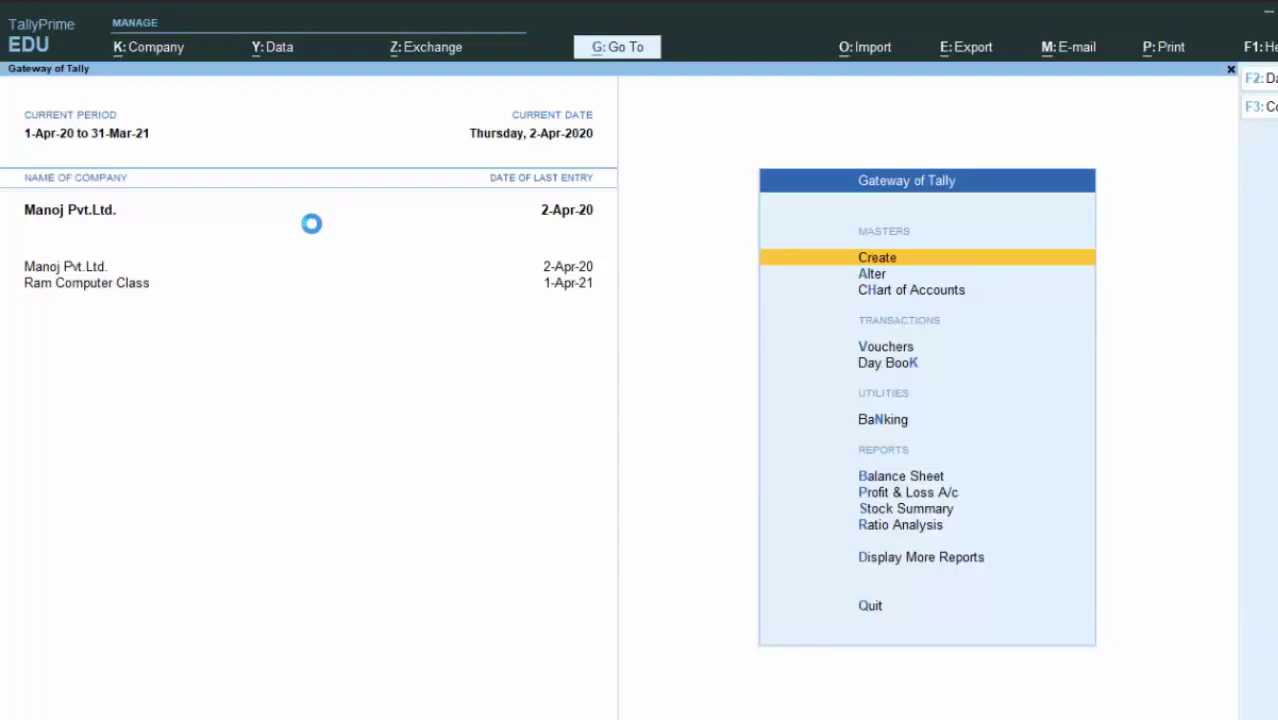
{"action": "key", "text": "a"}
{"action": "key", "text": "Down"}
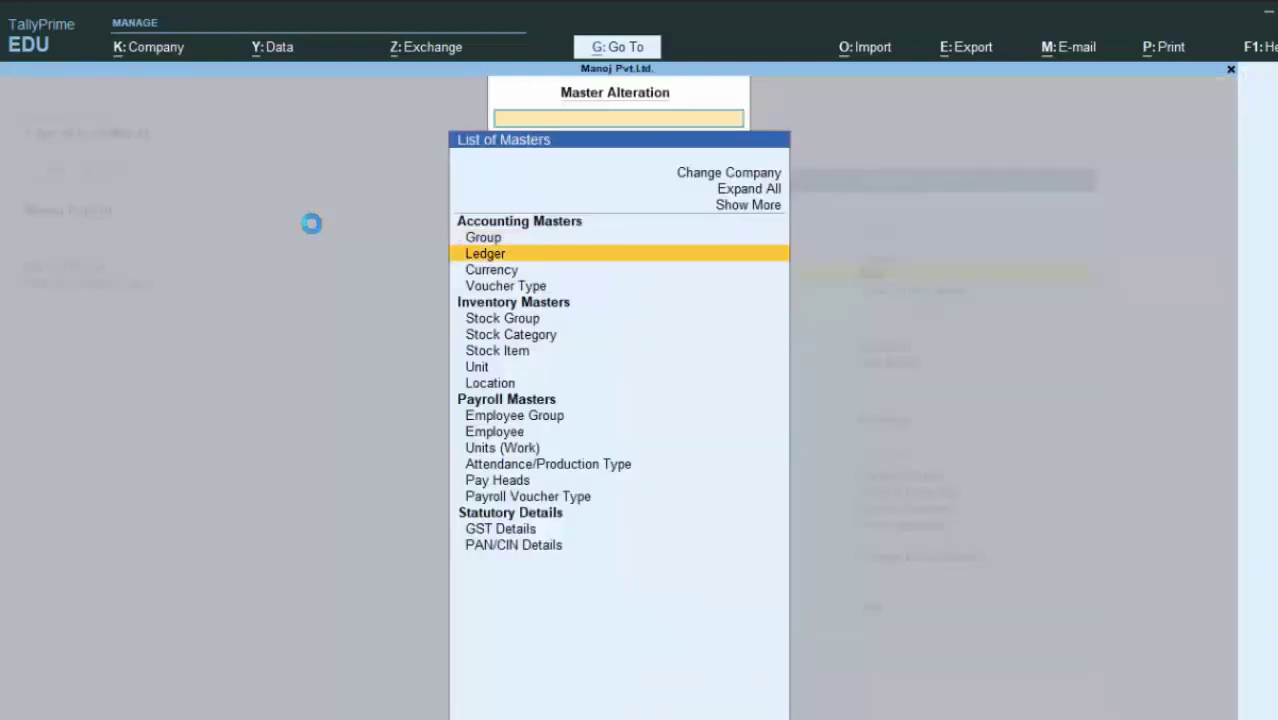
{"action": "key", "text": "Return"}
{"action": "key", "text": "Down"}
{"action": "key", "text": "Down"}
{"action": "key", "text": "Down"}
{"action": "key", "text": "Down"}
{"action": "key", "text": "Down"}
{"action": "key", "text": "Down"}
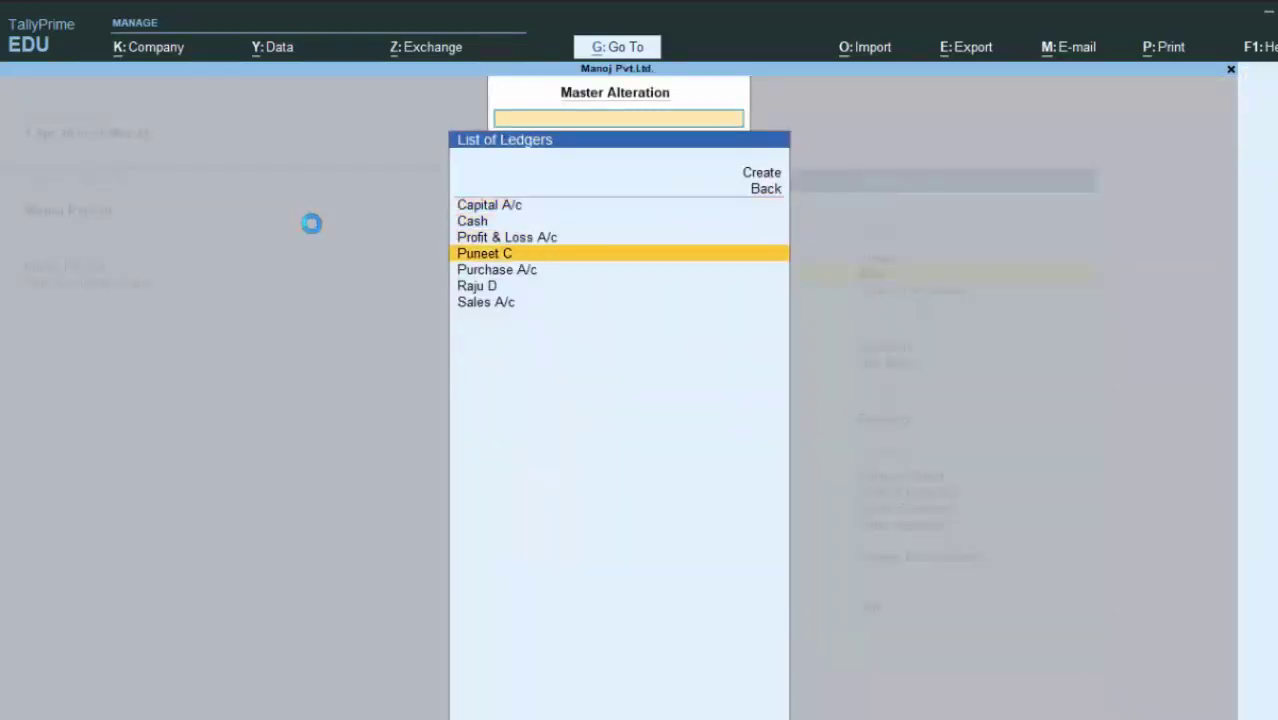
{"action": "key", "text": "Return"}
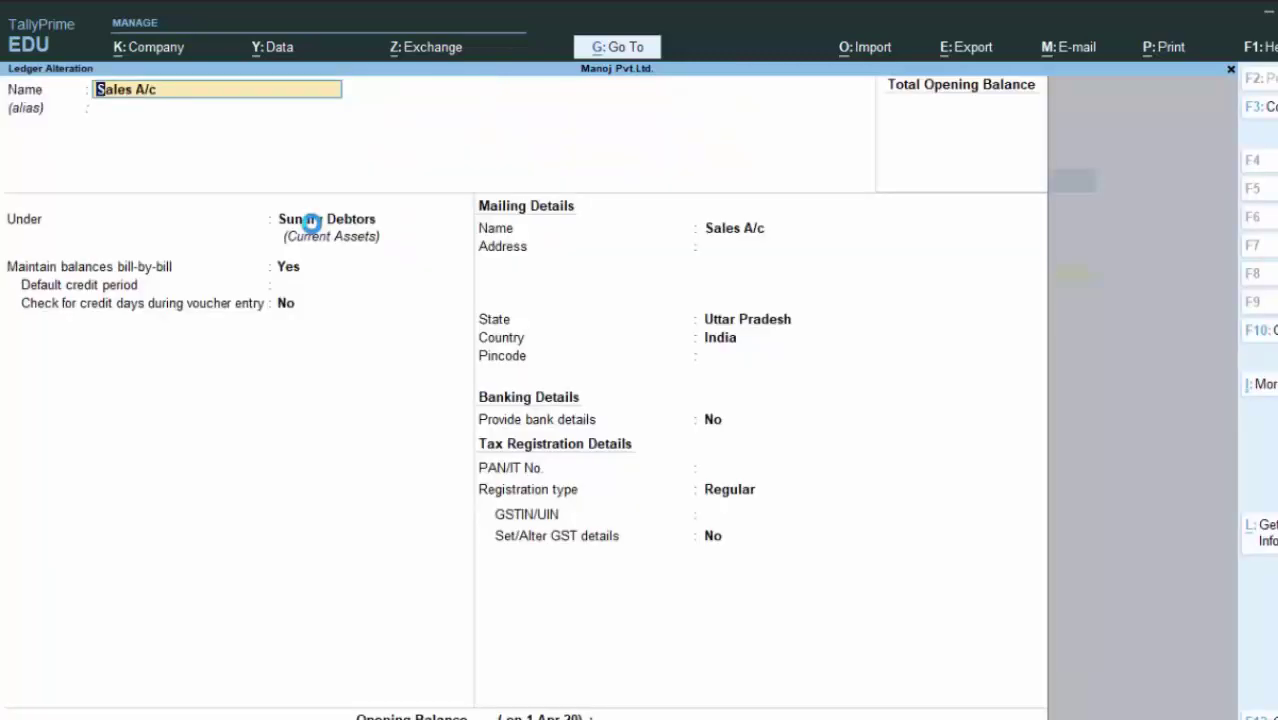
Change the group of the Sales A/c ledger to Sales Accounts.
{"action": "left_click", "coordinate": [311, 224]}
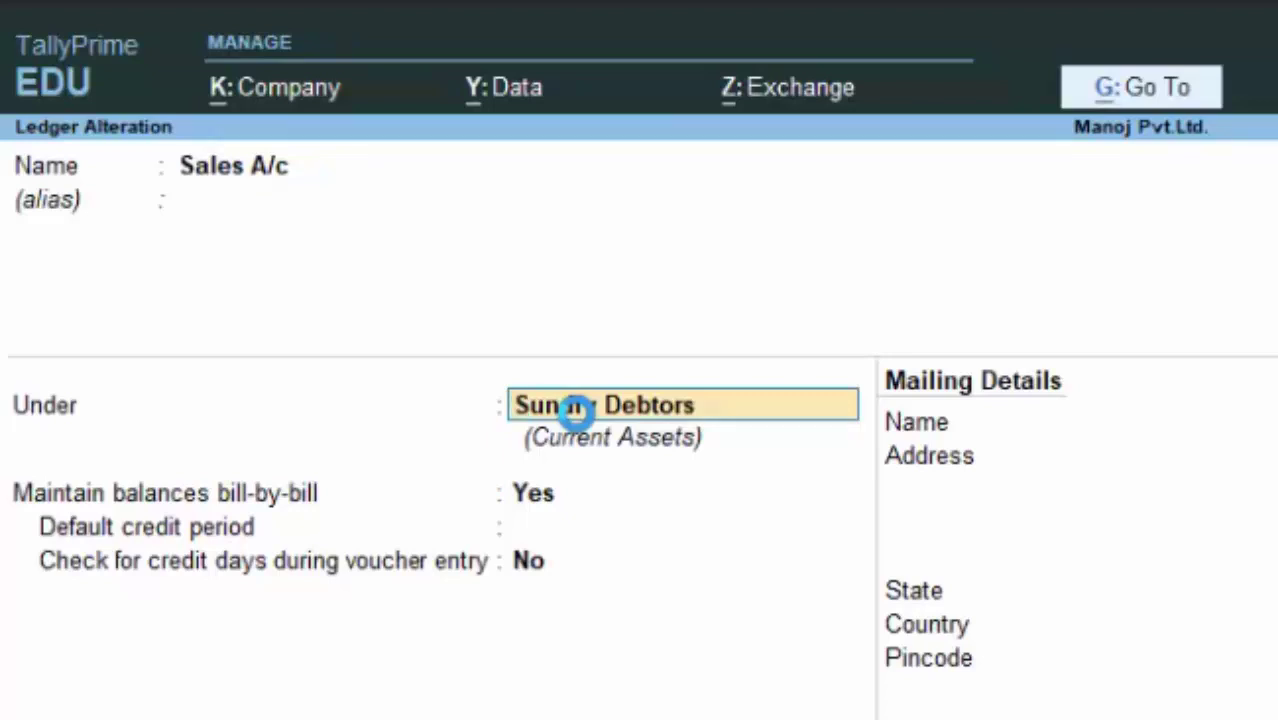
{"action": "key", "text": "Up"}
{"action": "key", "text": "Up"}
{"action": "key", "text": "Up"}
{"action": "key", "text": "Return"}
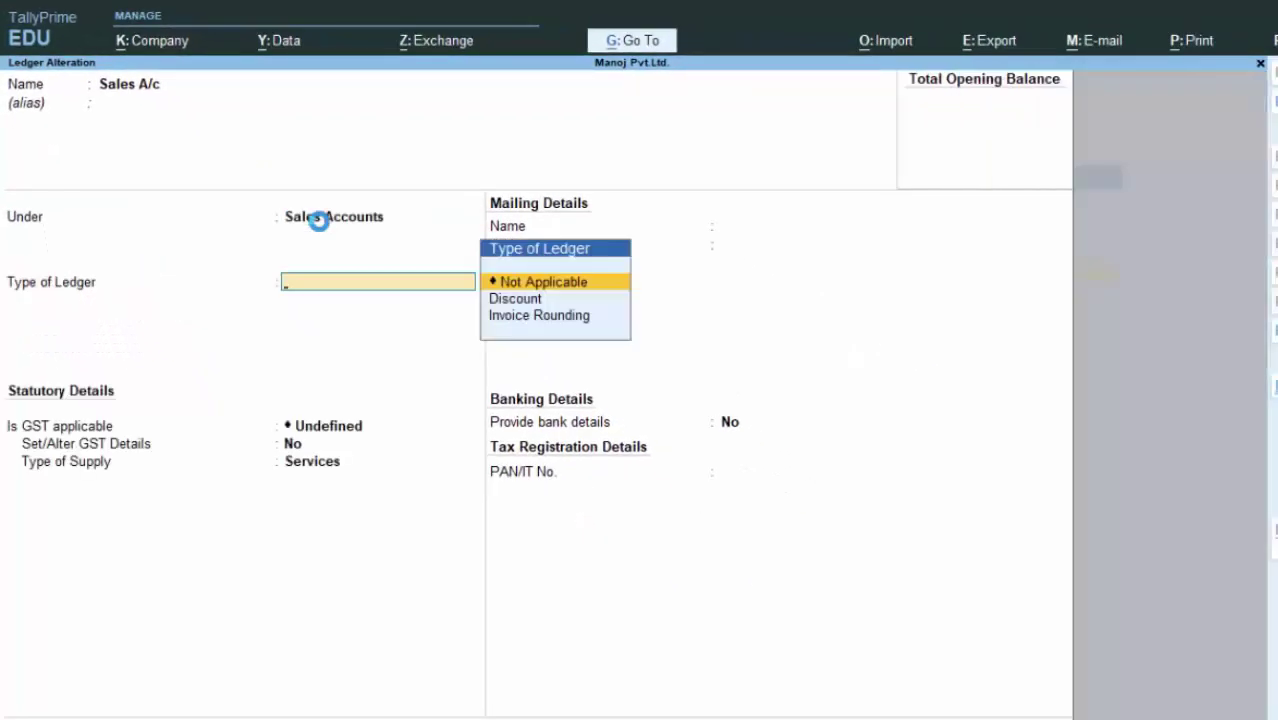
Keep the ledger type Not Applicable and the supply type Services, save the altered Sales A/c ledger, and leave master alteration.
{"action": "key", "text": "Return"}
{"action": "key", "text": "Return"}
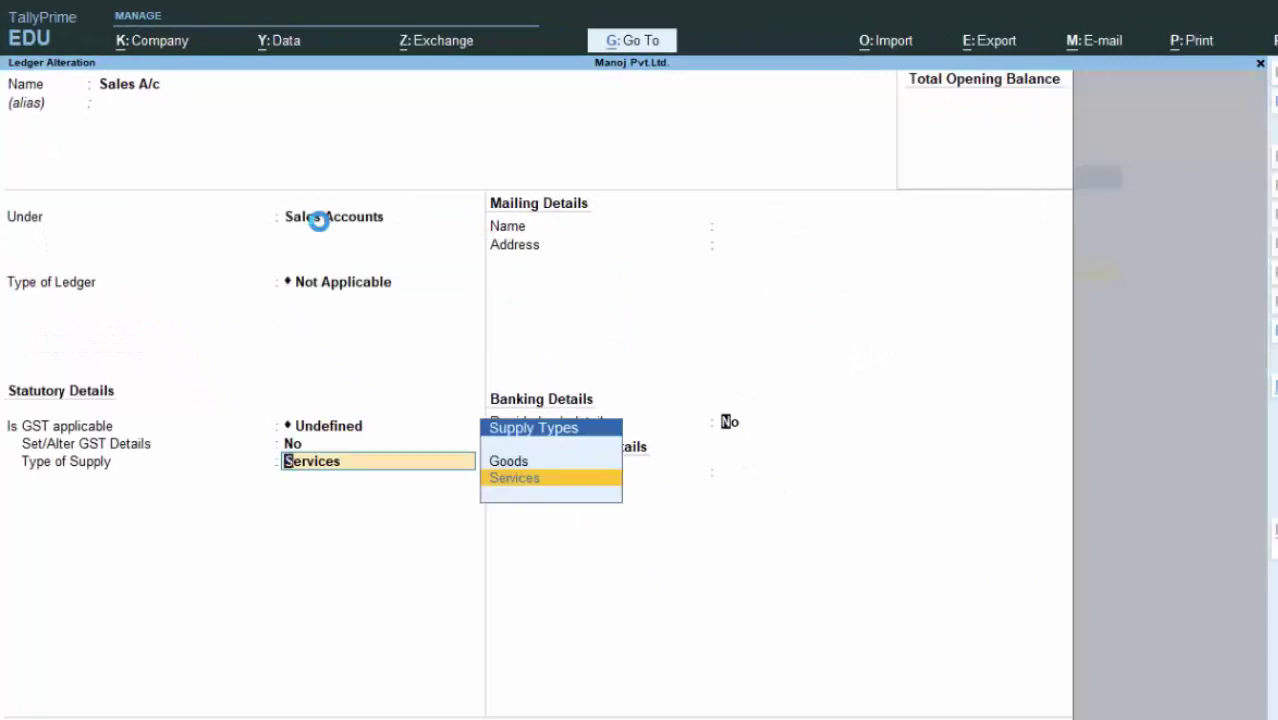
{"action": "key", "text": "Return"}
{"action": "key", "text": "Return"}
{"action": "key", "text": "Return"}
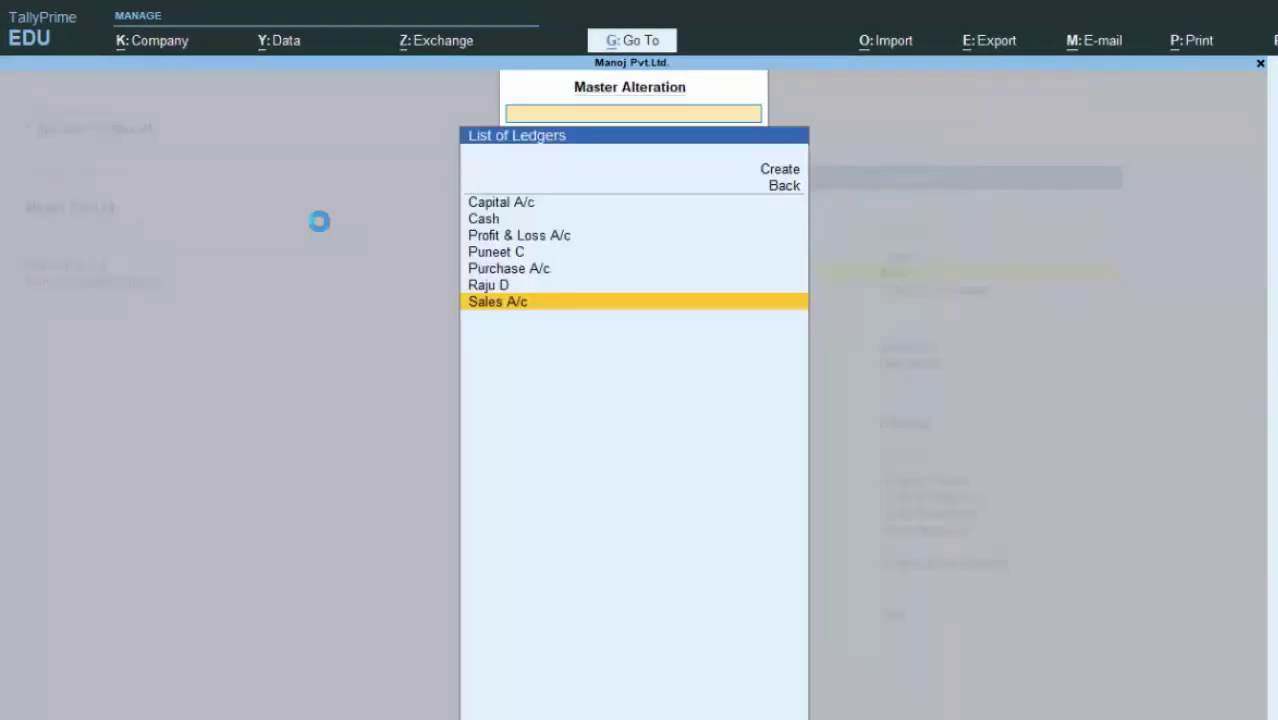
{"action": "key", "text": "Escape"}
{"action": "key", "text": "Escape"}
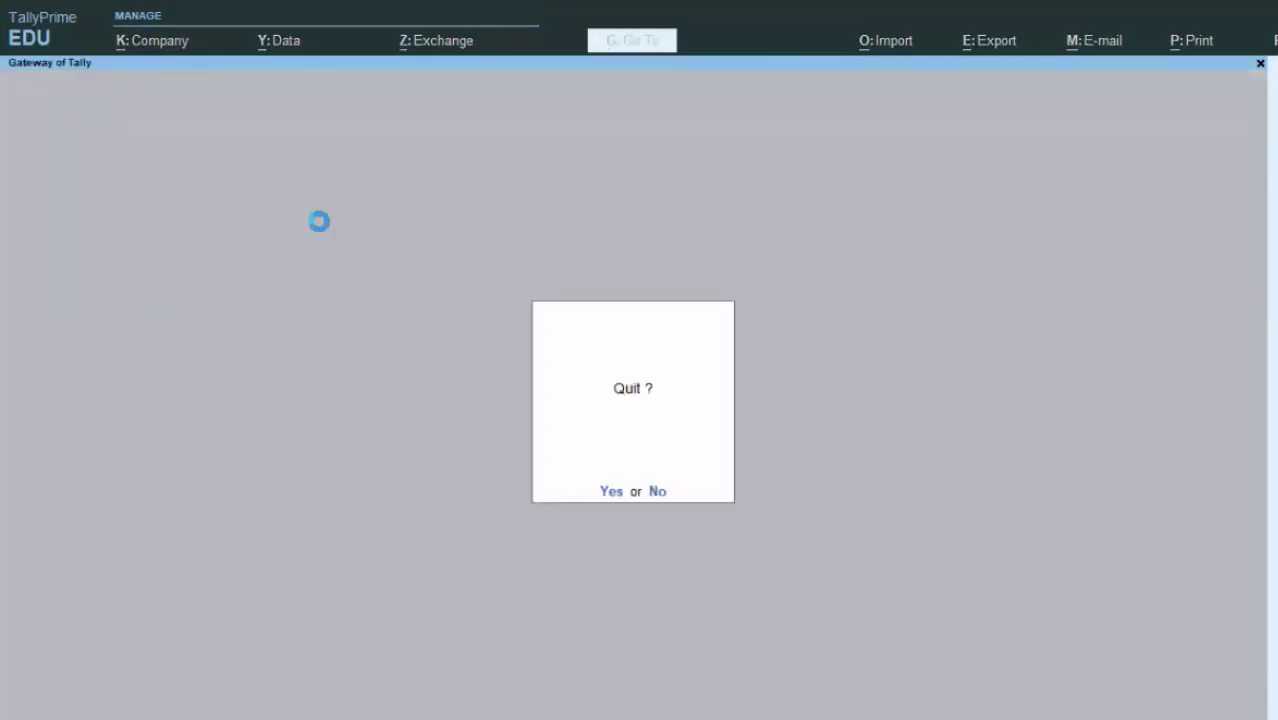
Start a Sales voucher and choose the debtor's ledger as the party account.
{"action": "key", "text": "n"}
{"action": "key", "text": "v"}
{"action": "key", "text": "F8"}
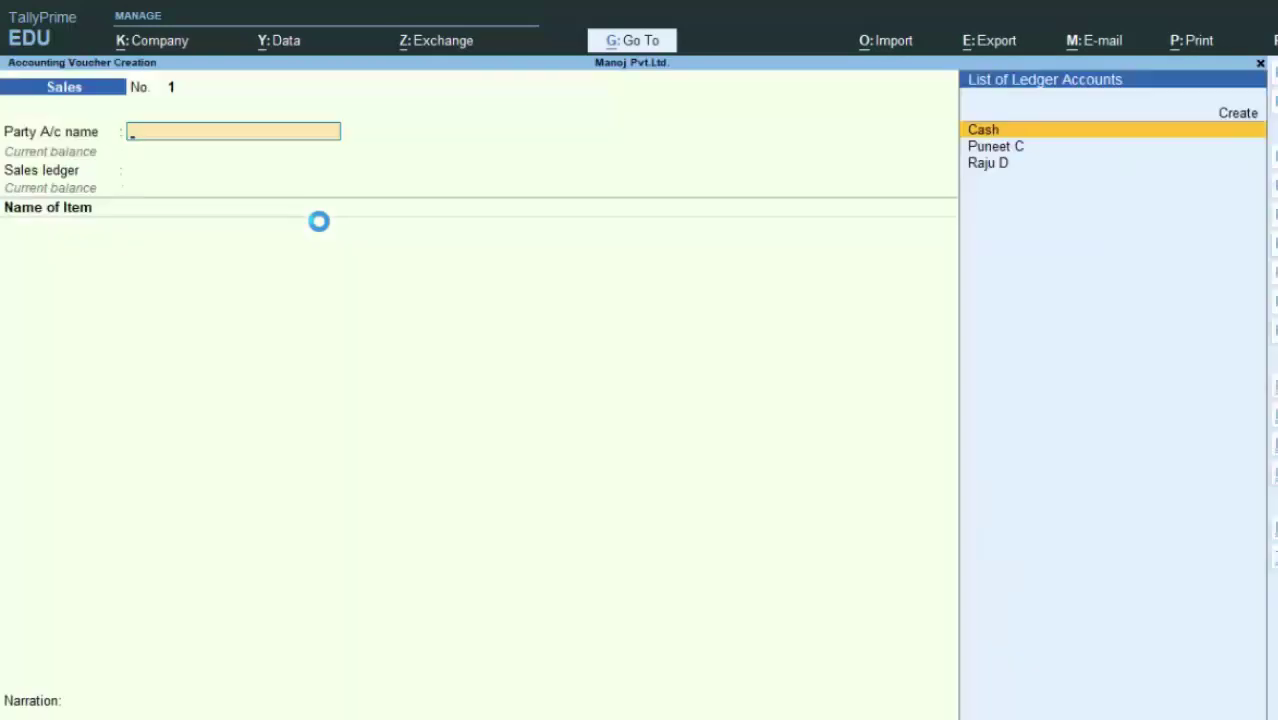
{"action": "key", "text": "Down"}
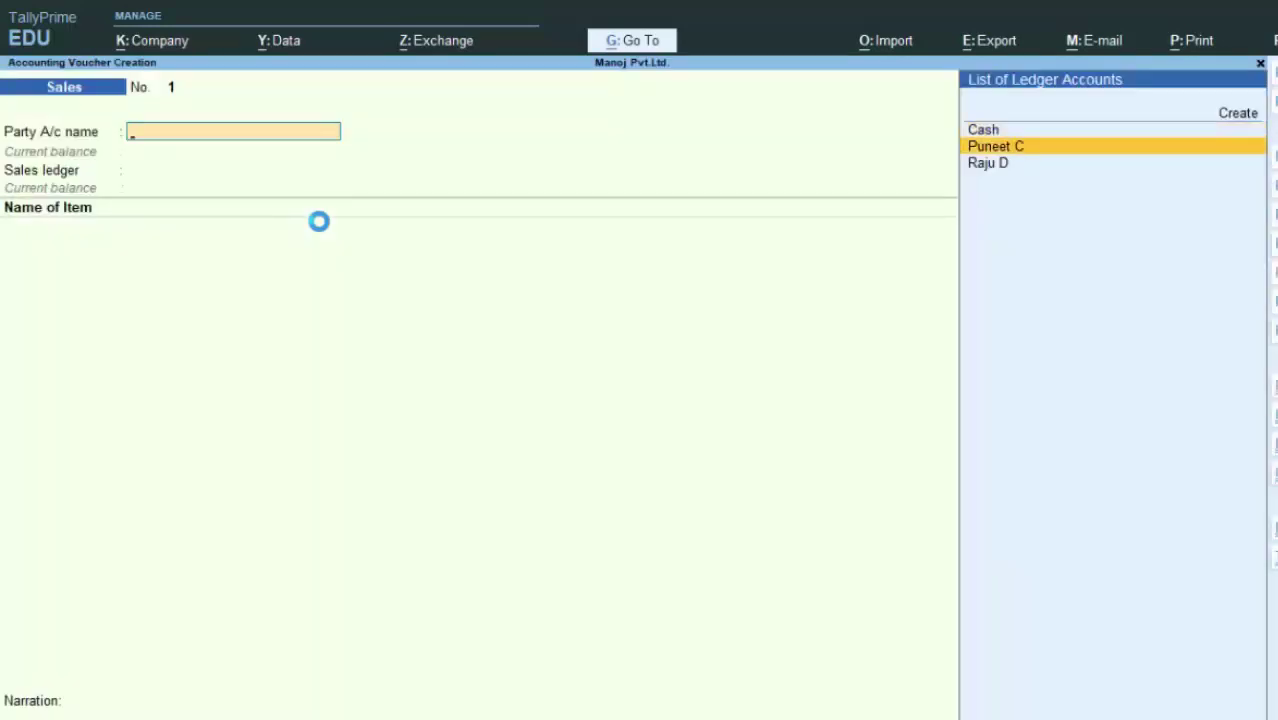
{"action": "key", "text": "Down"}
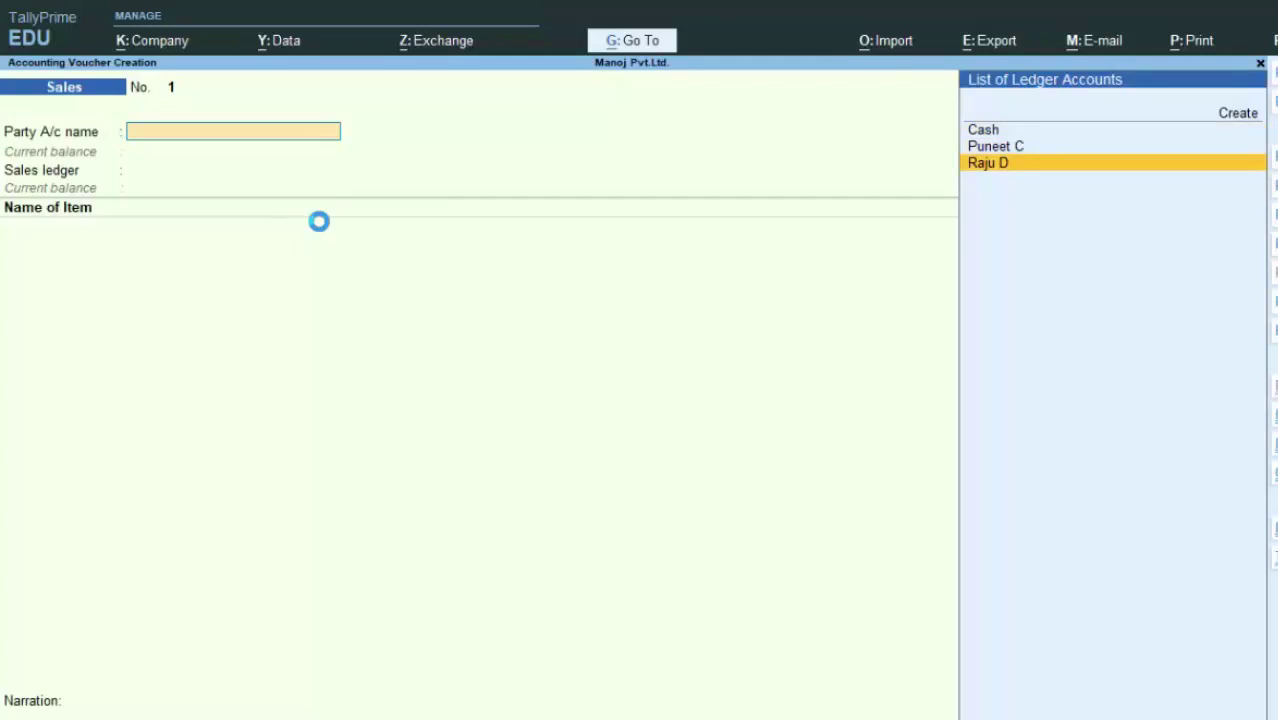
{"action": "key", "text": "Return"}
Leave the dispatch details blank, accept the party details as they stand, and choose Sales A/c as the sales ledger.
{"action": "key", "text": "Return"}
{"action": "key", "text": "Return"}
{"action": "key", "text": "Return"}
{"action": "key", "text": "Return"}
{"action": "key", "text": "Return"}
{"action": "key", "text": "Return"}
{"action": "key", "text": "Return"}
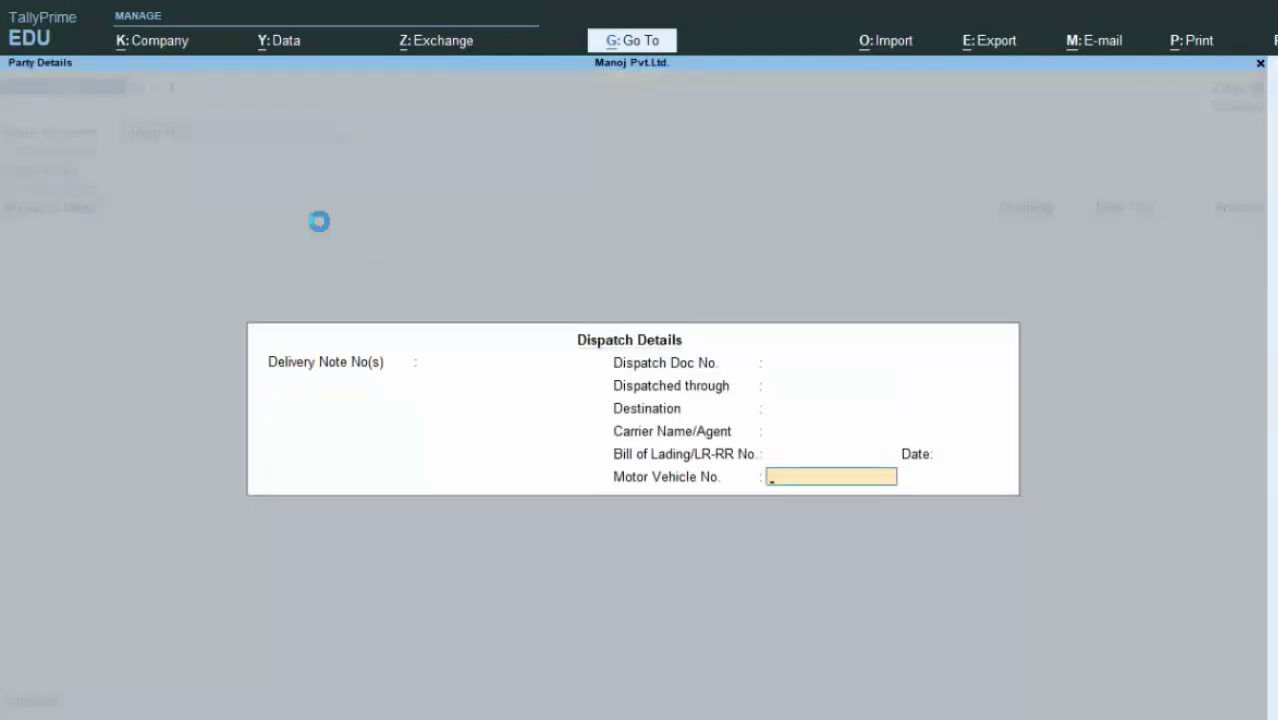
{"action": "key", "text": "Return"}
{"action": "key", "text": "Return"}
{"action": "key", "text": "Return"}
{"action": "key", "text": "Return"}
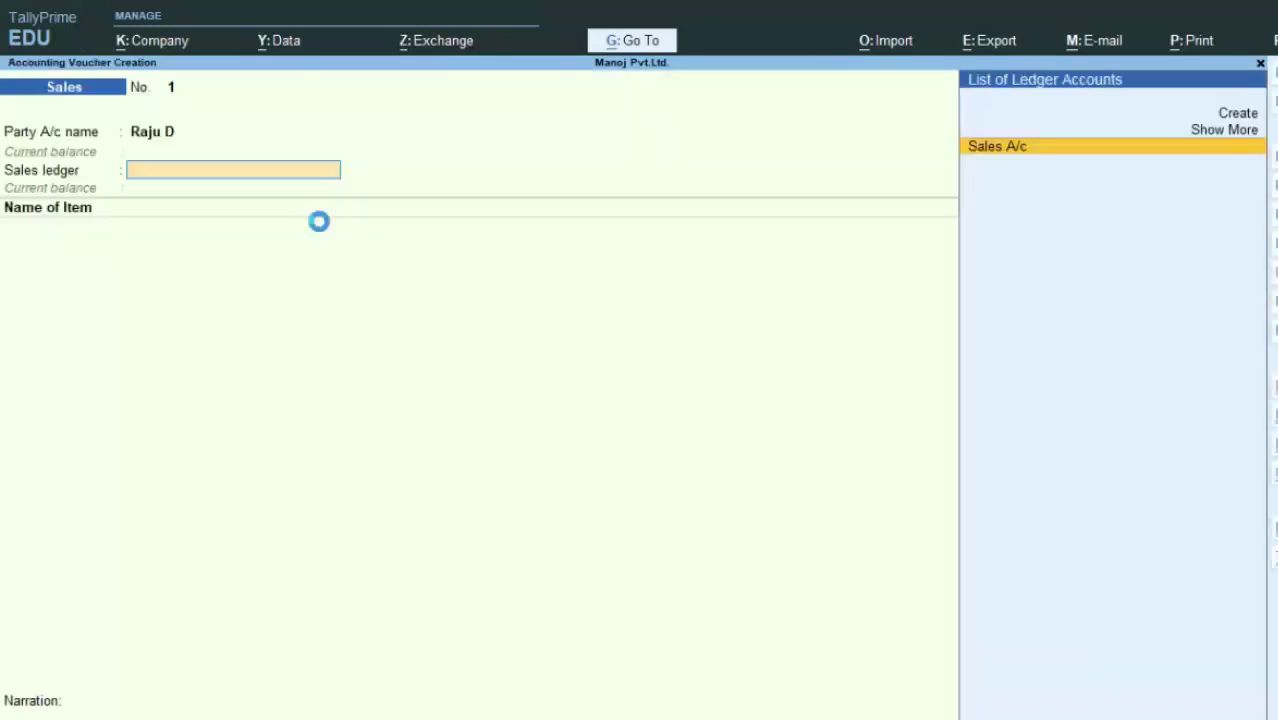
{"action": "key", "text": "Return"}
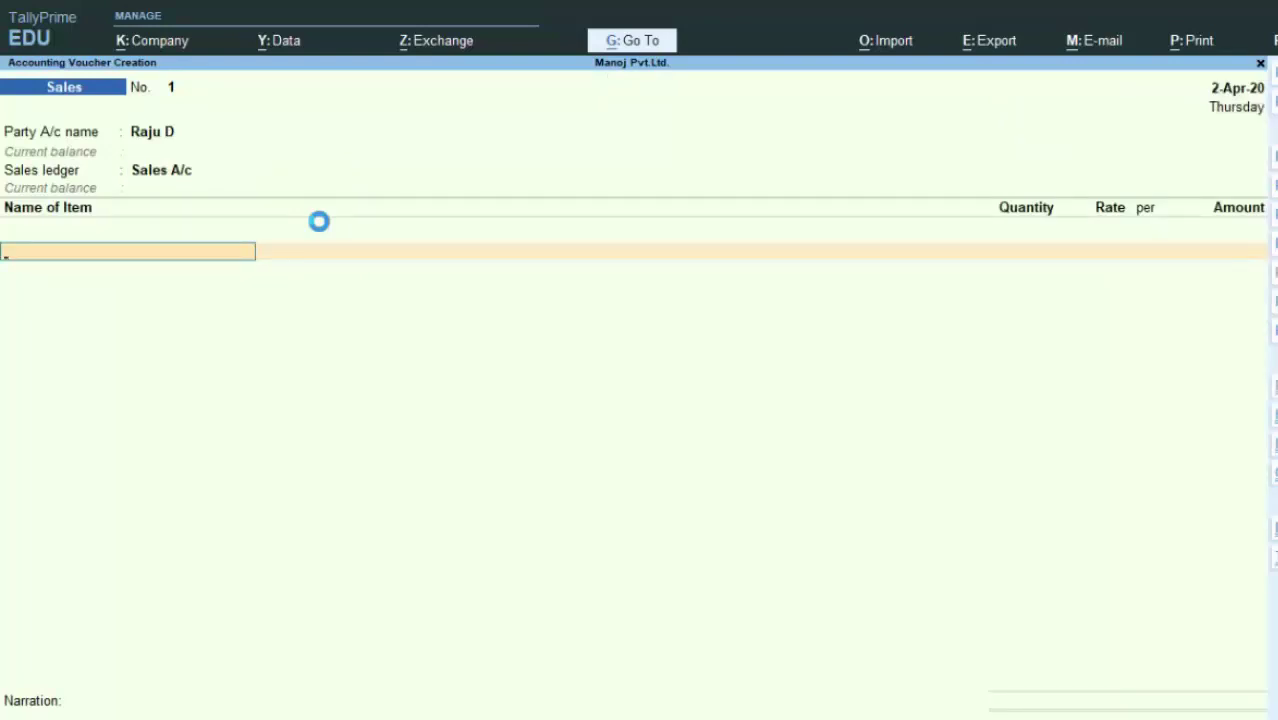
Enter 60 nos of Cellopen at a rate of 25 in the sales voucher and end the item list.
{"action": "type", "text": "C"}
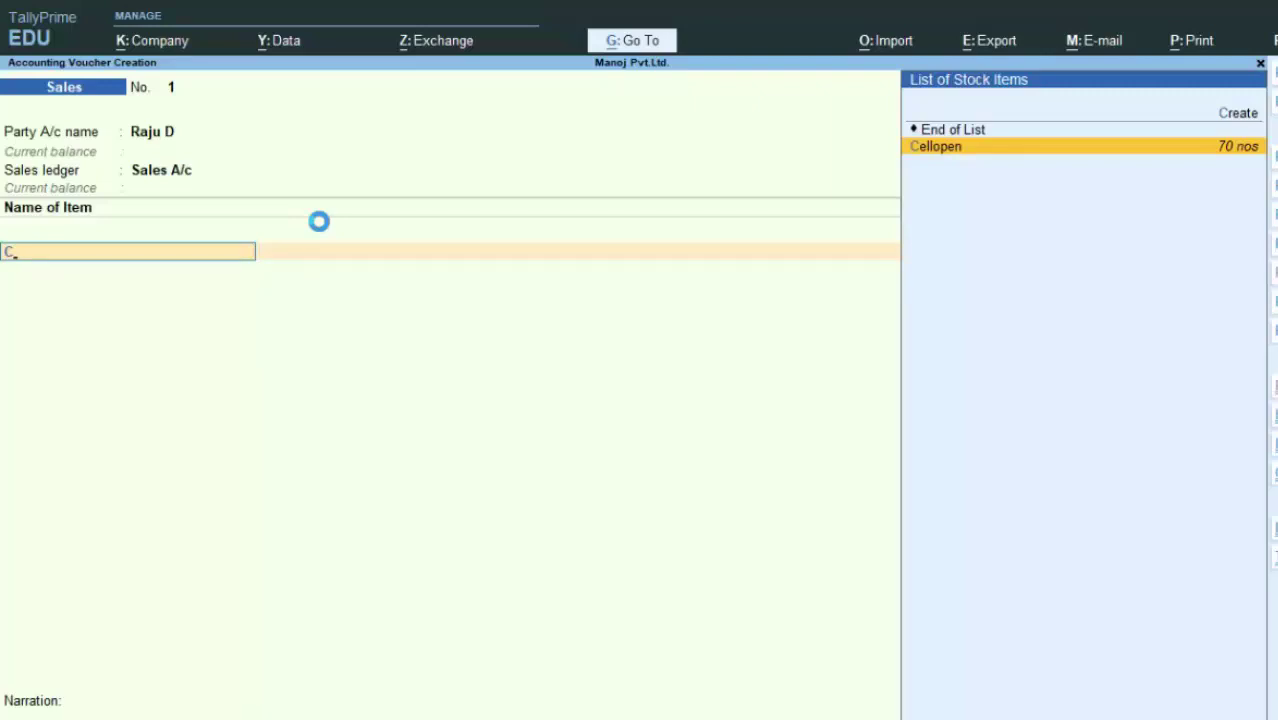
{"action": "key", "text": "Return"}
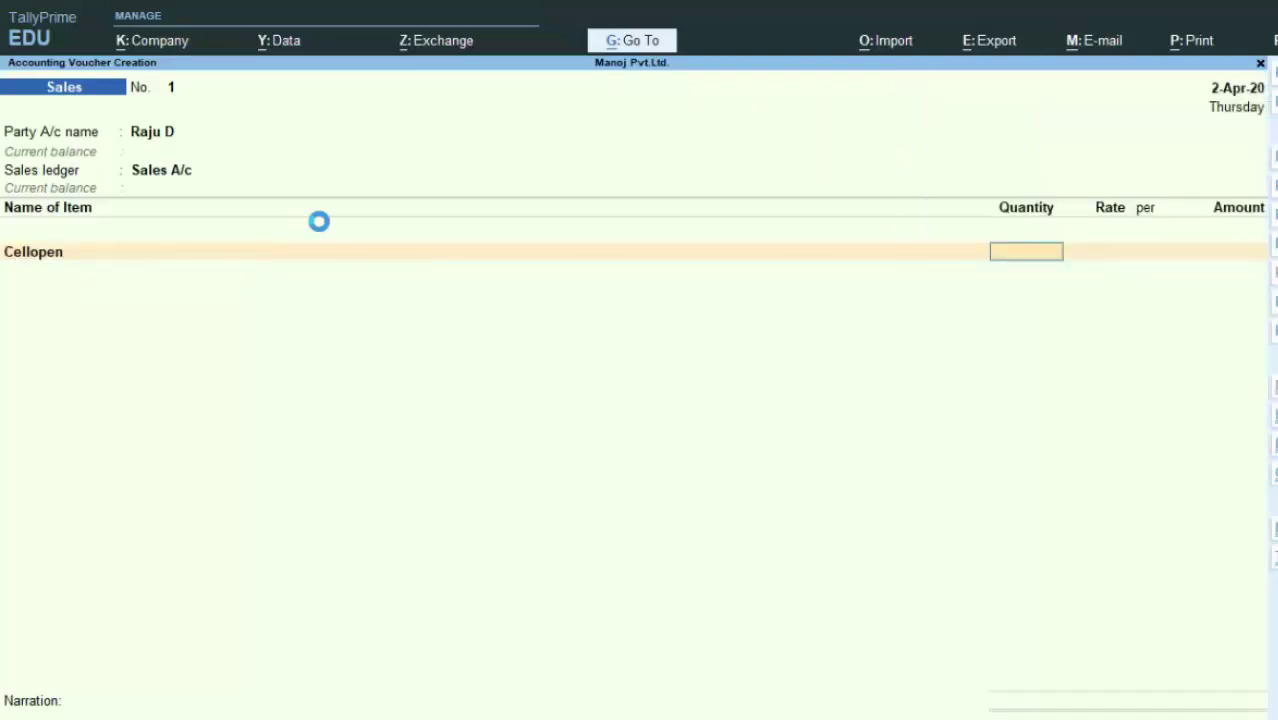
{"action": "type", "text": "60"}
{"action": "key", "text": "Return"}
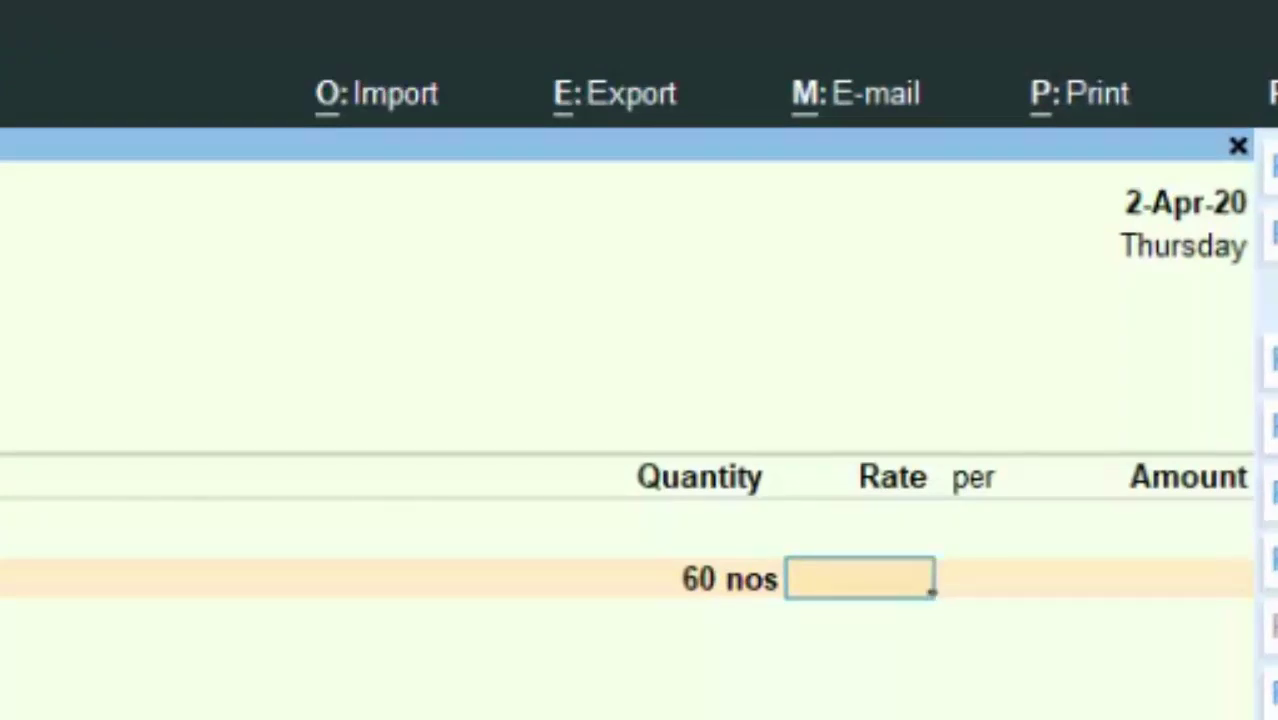
{"action": "type", "text": "25"}
{"action": "key", "text": "Return"}
{"action": "key", "text": "Return"}
{"action": "key", "text": "Return"}
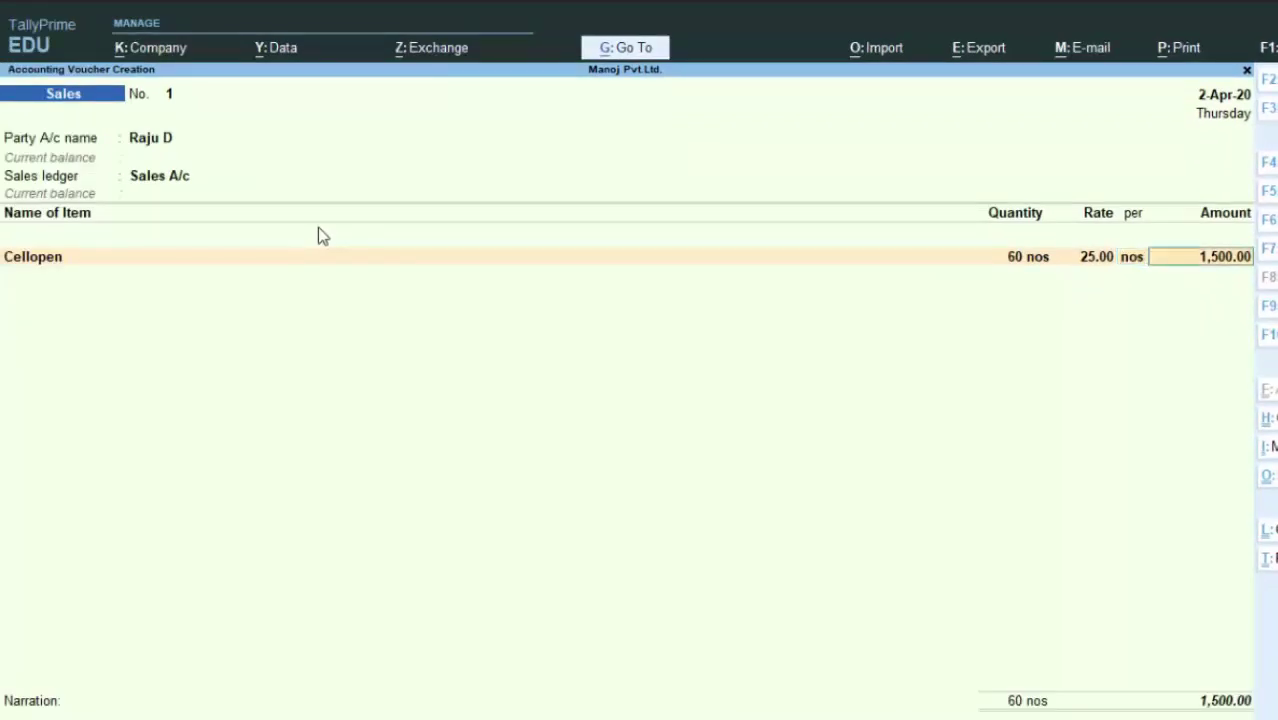
{"action": "key", "text": "Return"}
{"action": "key", "text": "Return"}
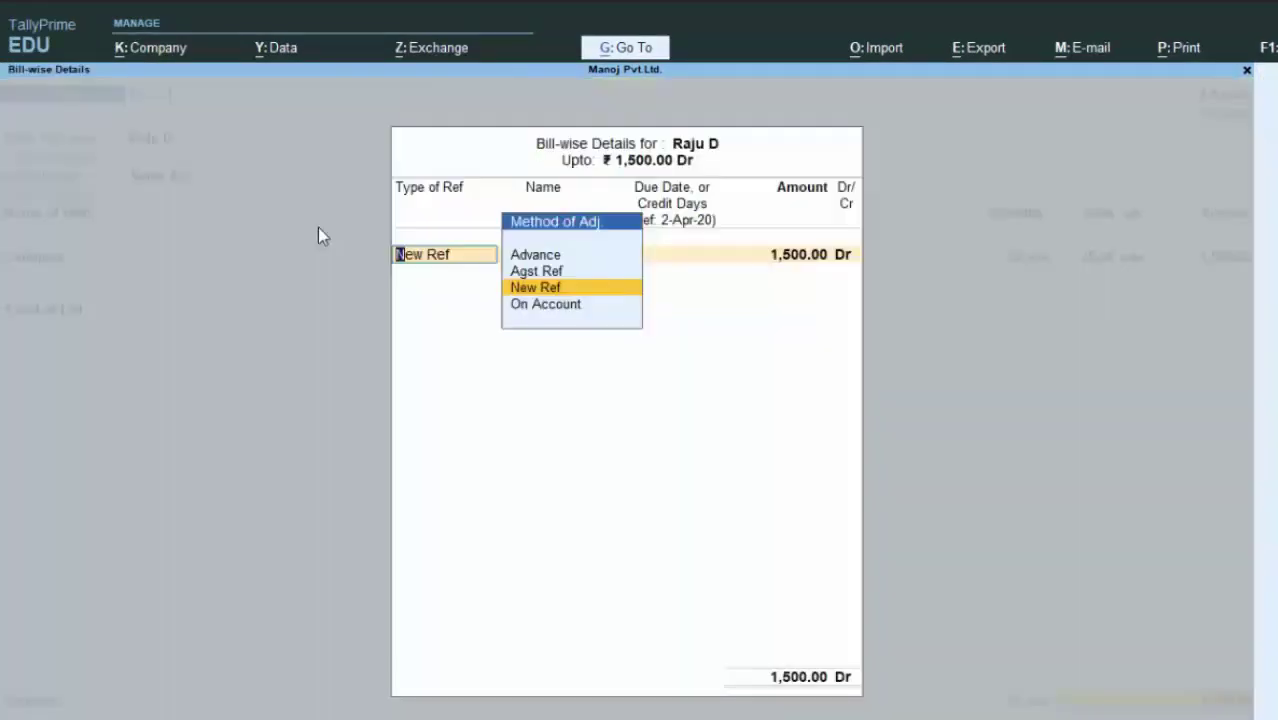
Allocate the sale as a New Ref in the bill-wise details and save the sales voucher without a narration.
{"action": "key", "text": "Return"}
{"action": "key", "text": "Return"}
{"action": "key", "text": "Return"}
{"action": "key", "text": "Return"}
{"action": "key", "text": "Return"}
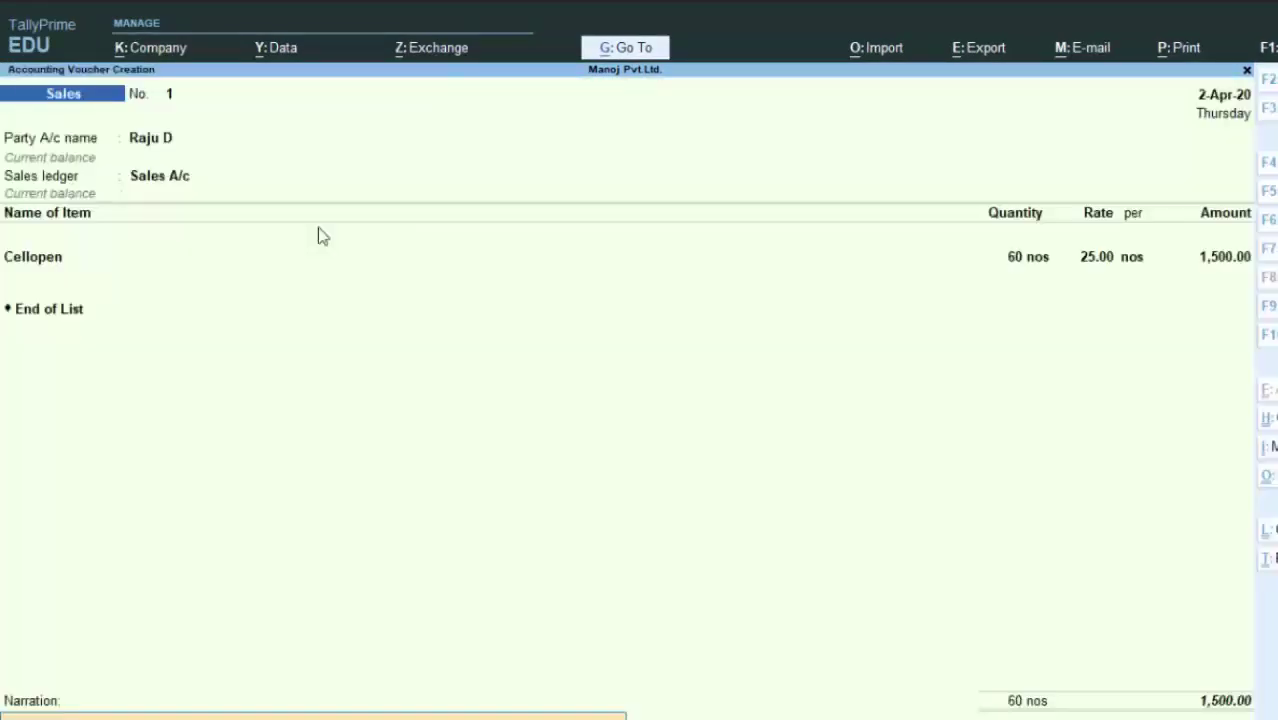
{"action": "key", "text": "Return"}
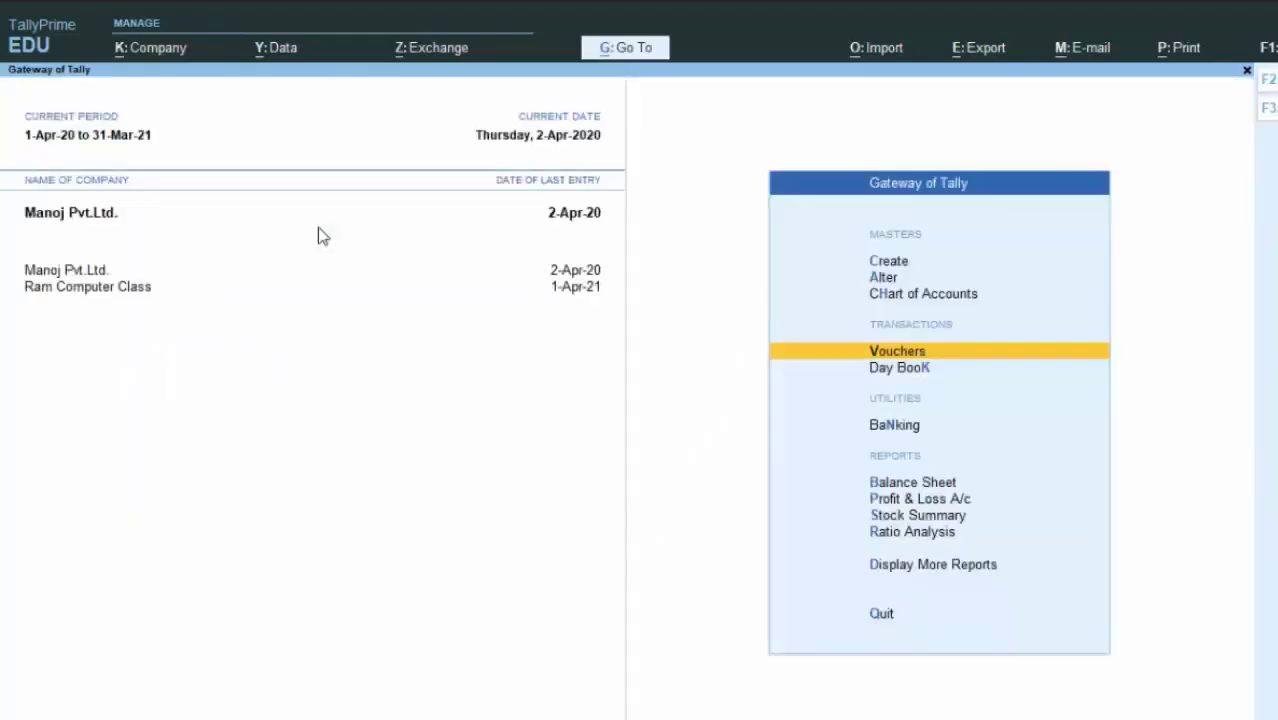
Start a Receipt voucher and choose the debtor's ledger as the account to credit.
{"action": "key", "text": "Return"}
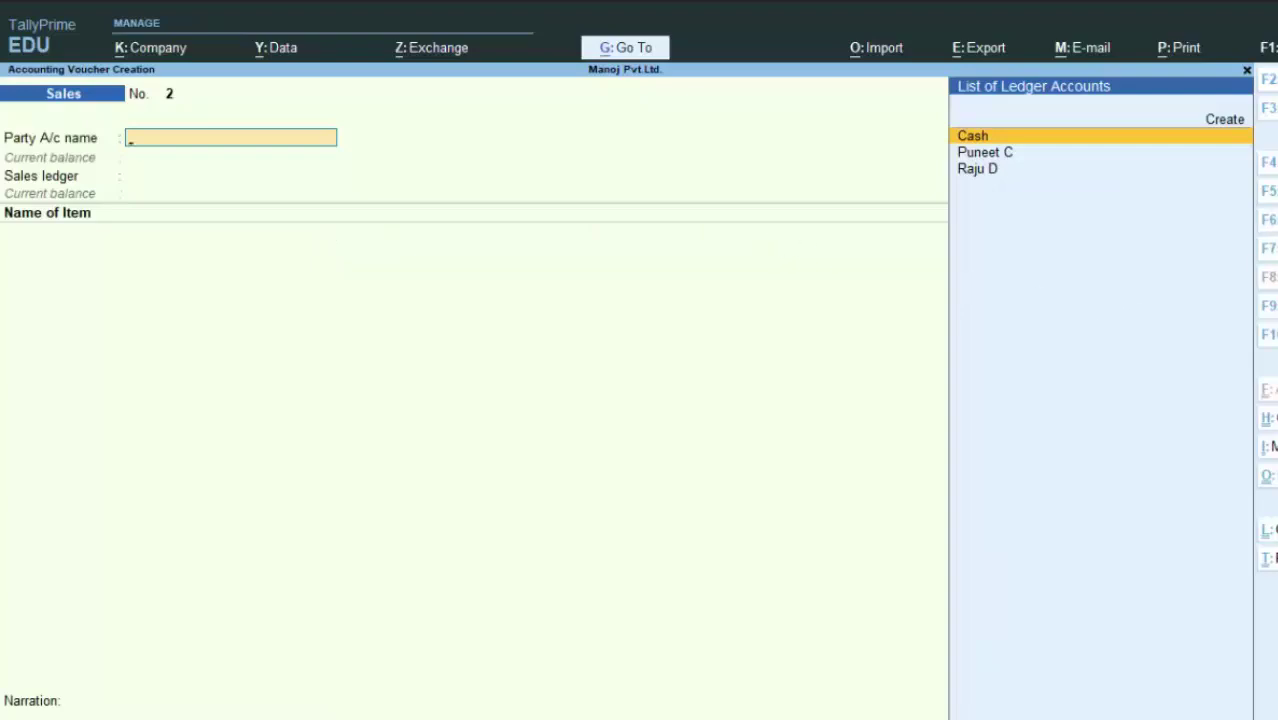
{"action": "key", "text": "F6"}
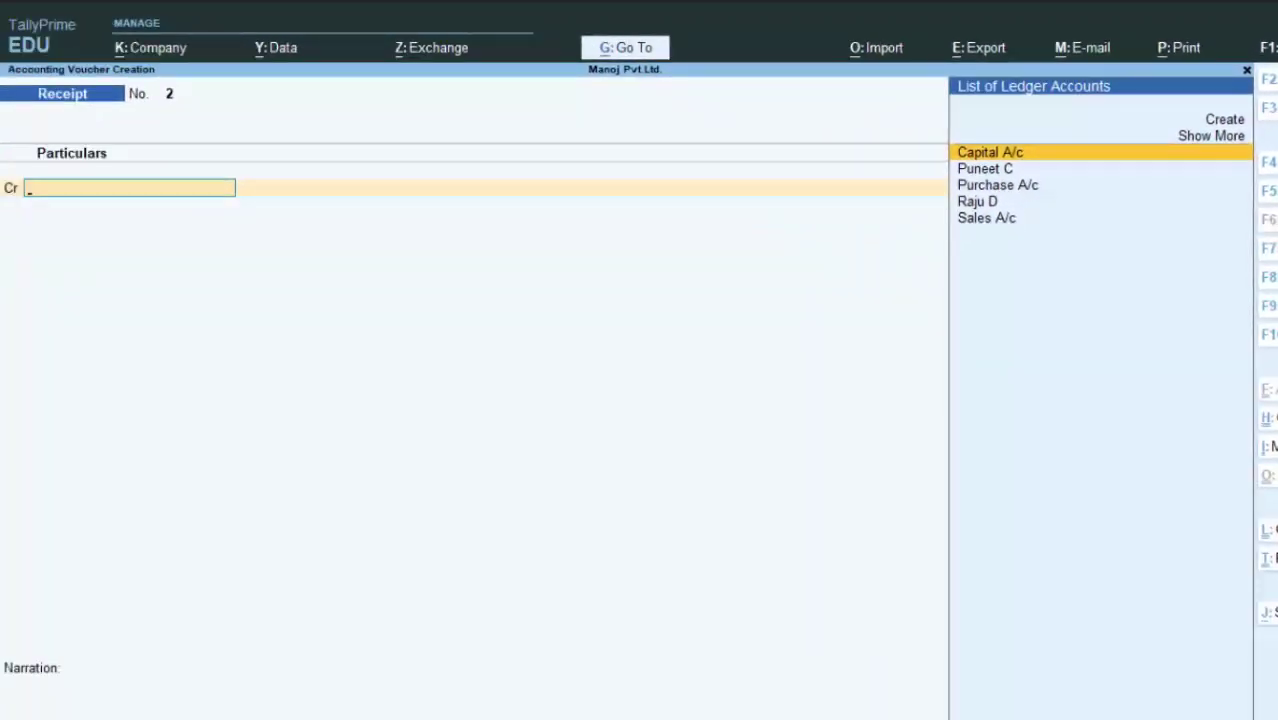
{"action": "key", "text": "Down"}
{"action": "key", "text": "Down"}
{"action": "key", "text": "Down"}
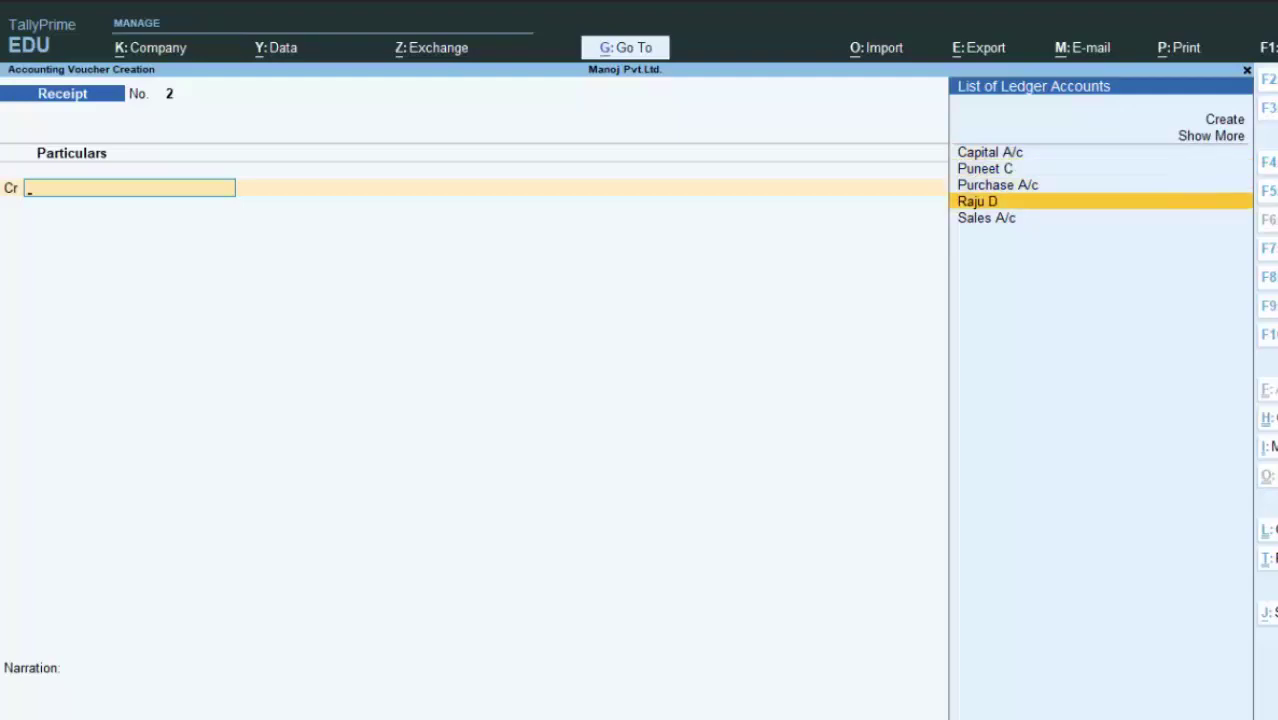
{"action": "key", "text": "Return"}
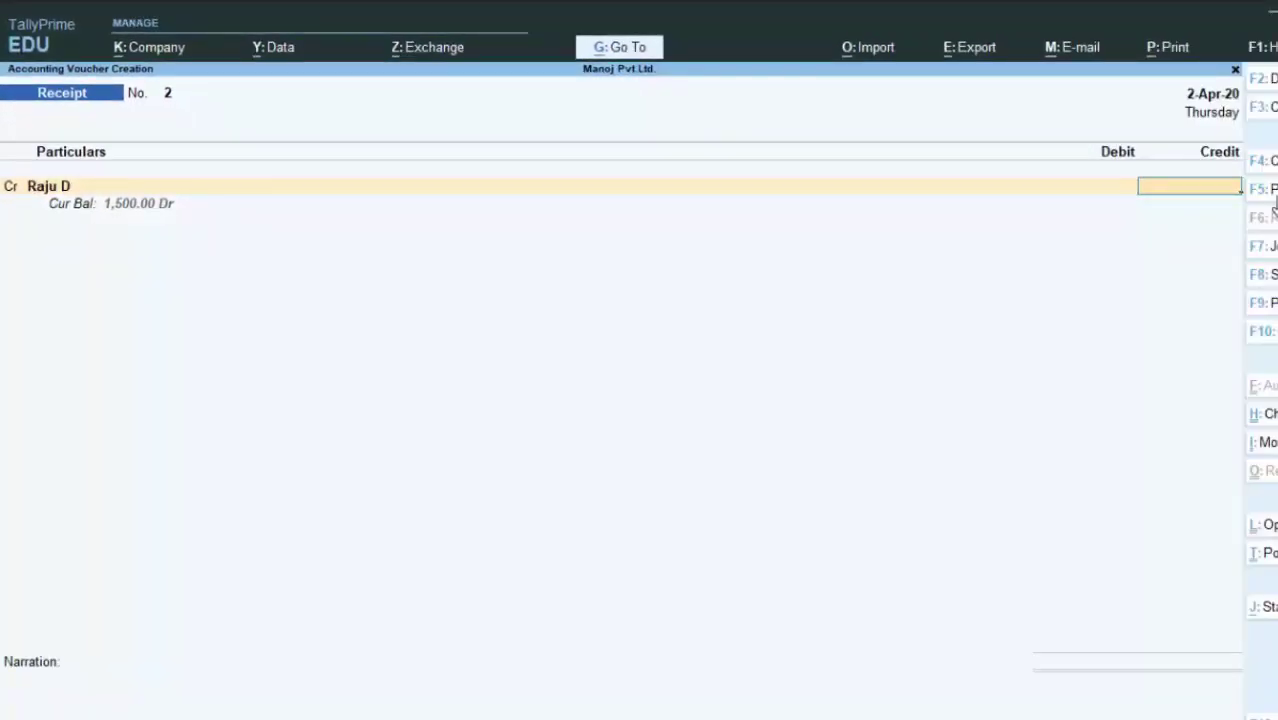
Credit the debtor with 600 and allocate the amount as Agst Ref to bill 1.
{"action": "type", "text": "1500"}
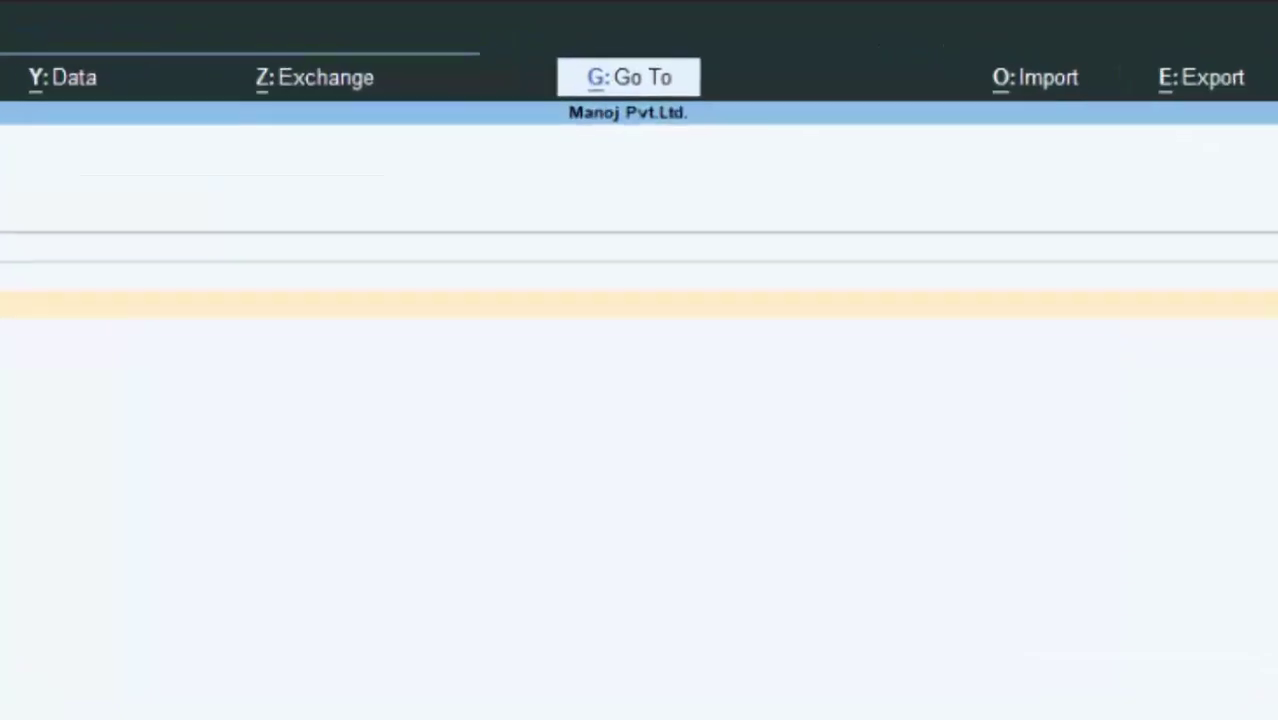
{"action": "key", "text": "Return"}
{"action": "key", "text": "Return"}
{"action": "key", "text": "Return"}
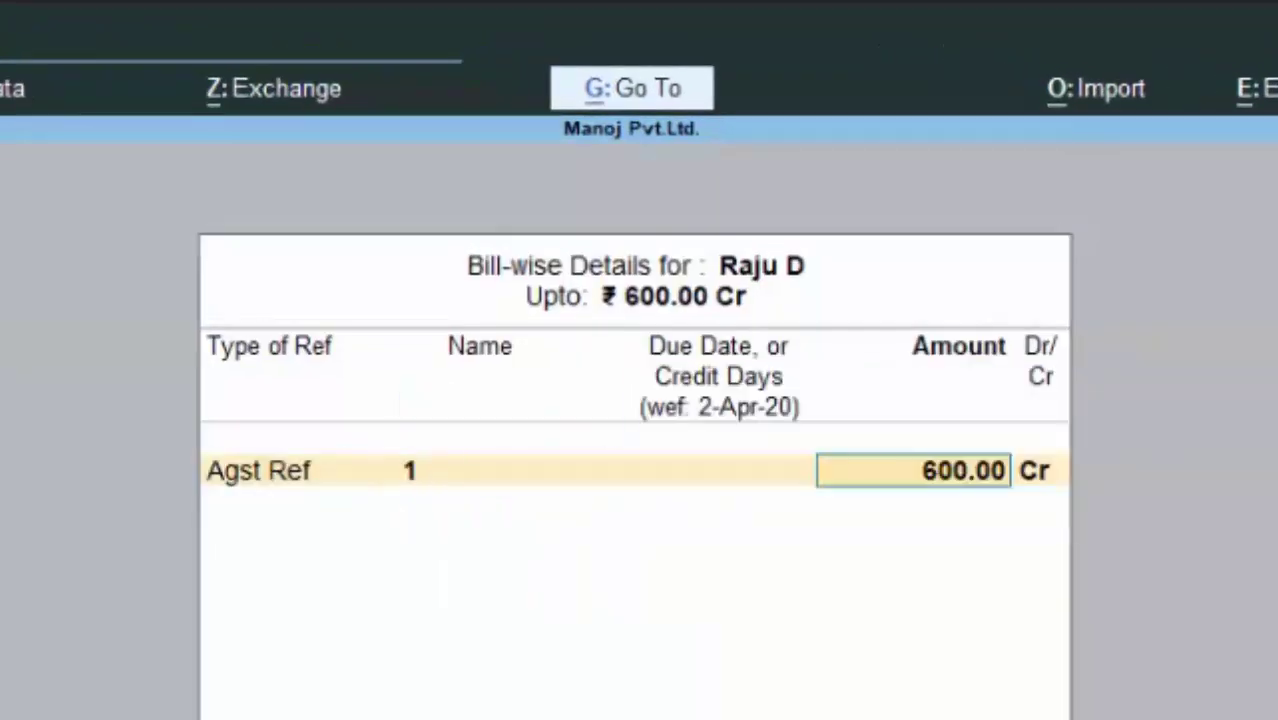
{"action": "key", "text": "Return"}
{"action": "key", "text": "Return"}
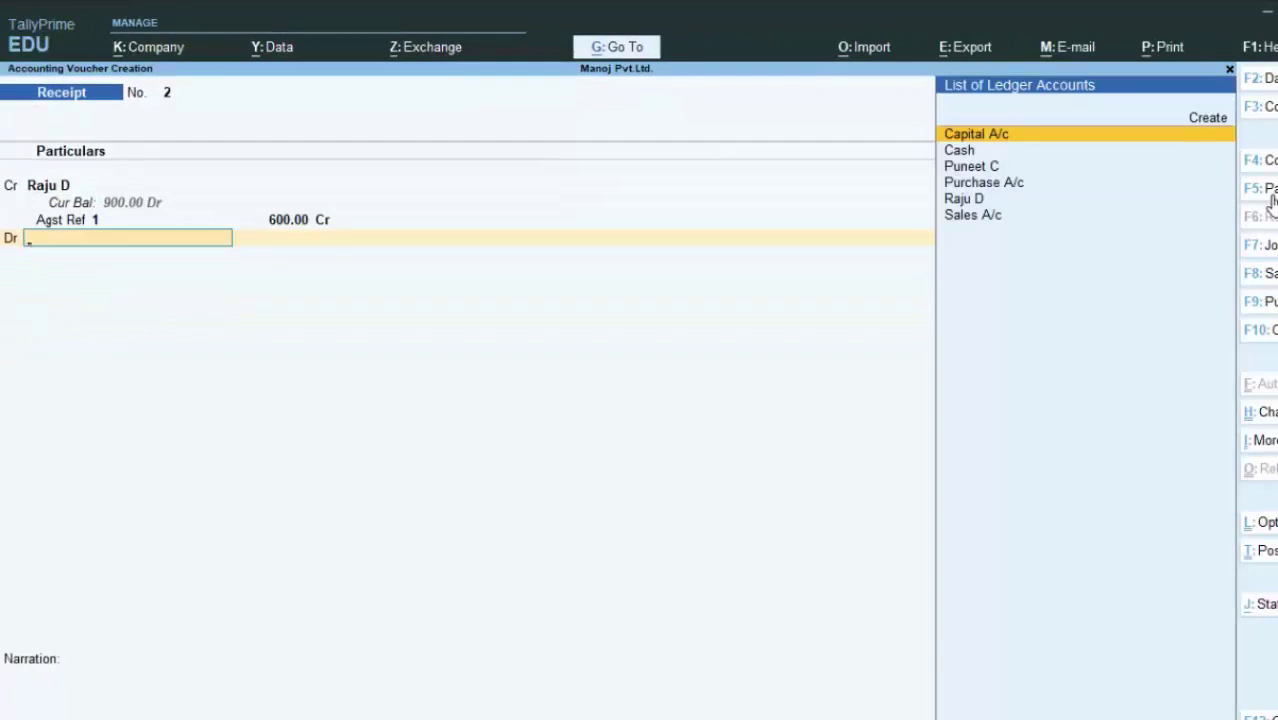
Debit Cash with the 600 received and save the receipt voucher without a narration.
{"action": "key", "text": "Down"}
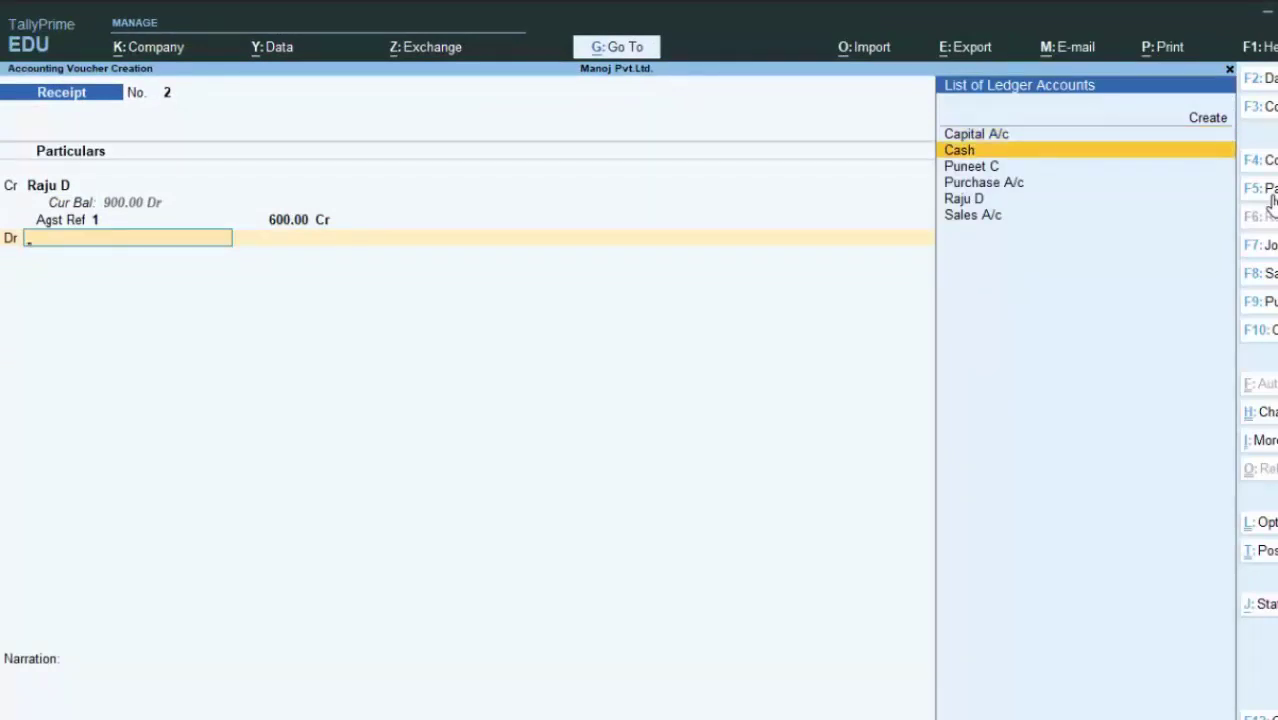
{"action": "key", "text": "Return"}
{"action": "key", "text": "Return"}
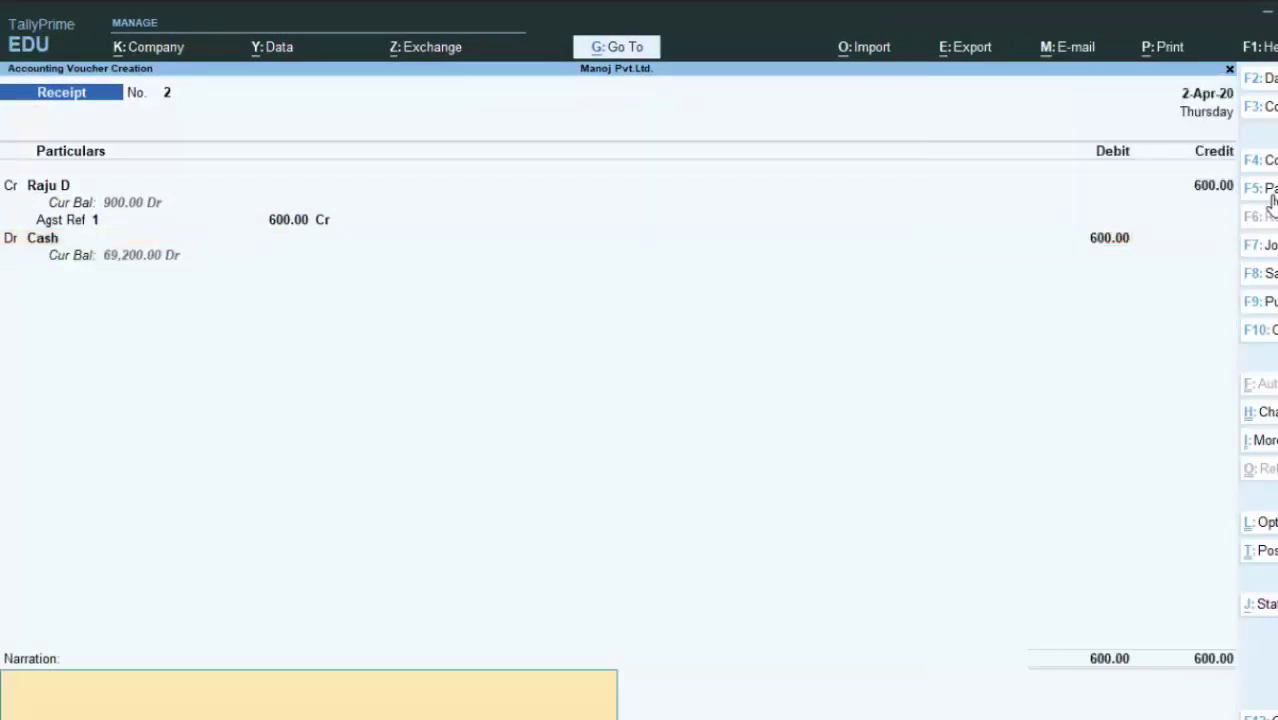
{"action": "key", "text": "Return"}
{"action": "key", "text": "Return"}
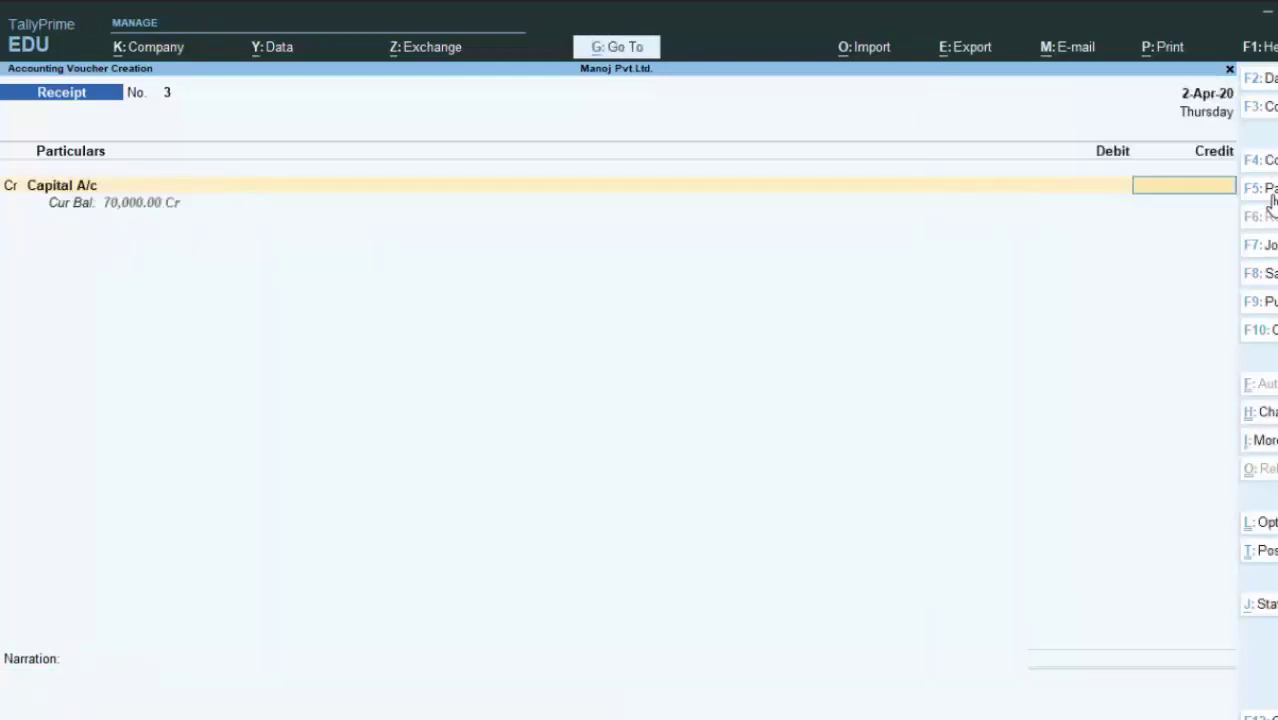
Set the date of the new receipt voucher to 1-5-20.
{"action": "key", "text": "F2"}
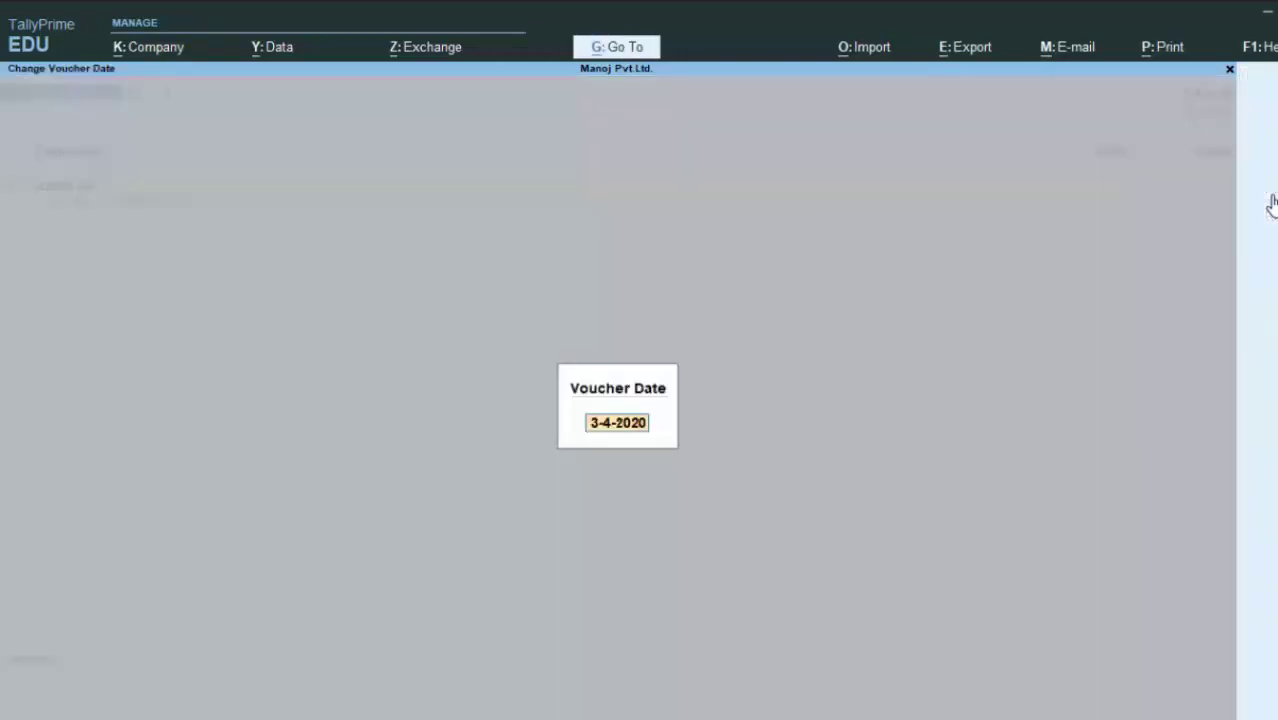
{"action": "type", "text": "1"}
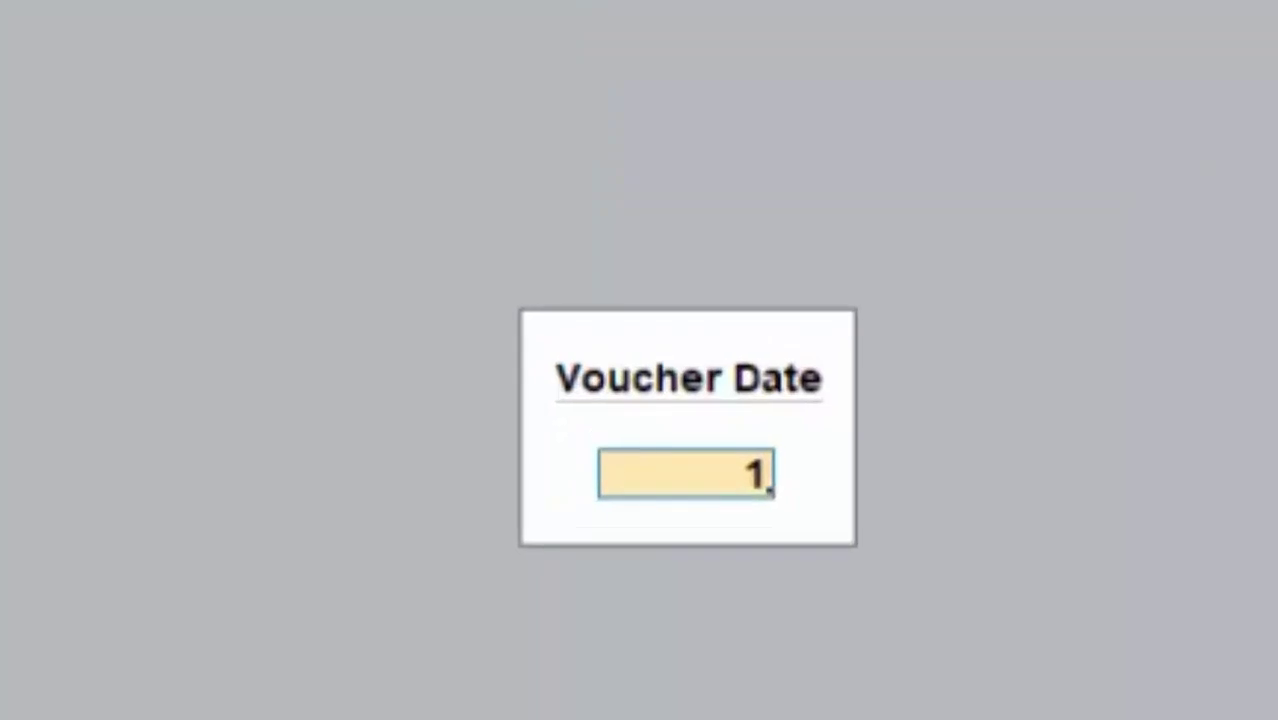
{"action": "type", "text": "-5-20"}
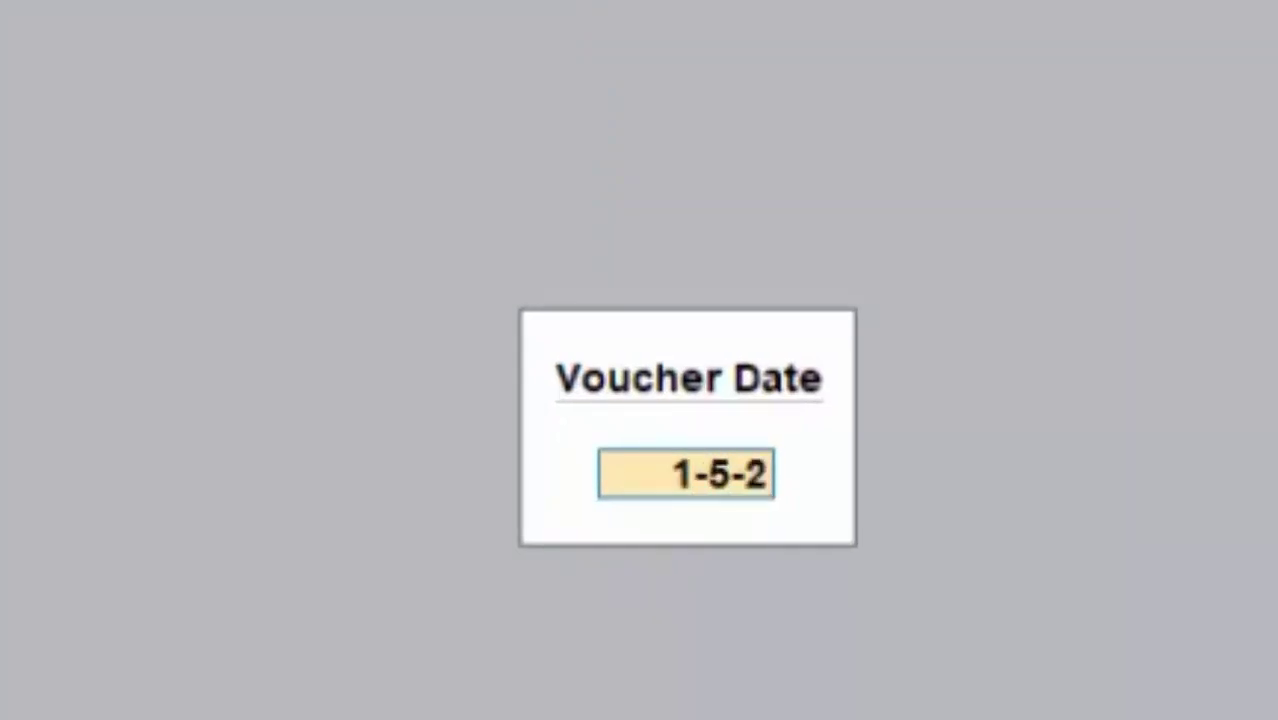
{"action": "key", "text": "Return"}
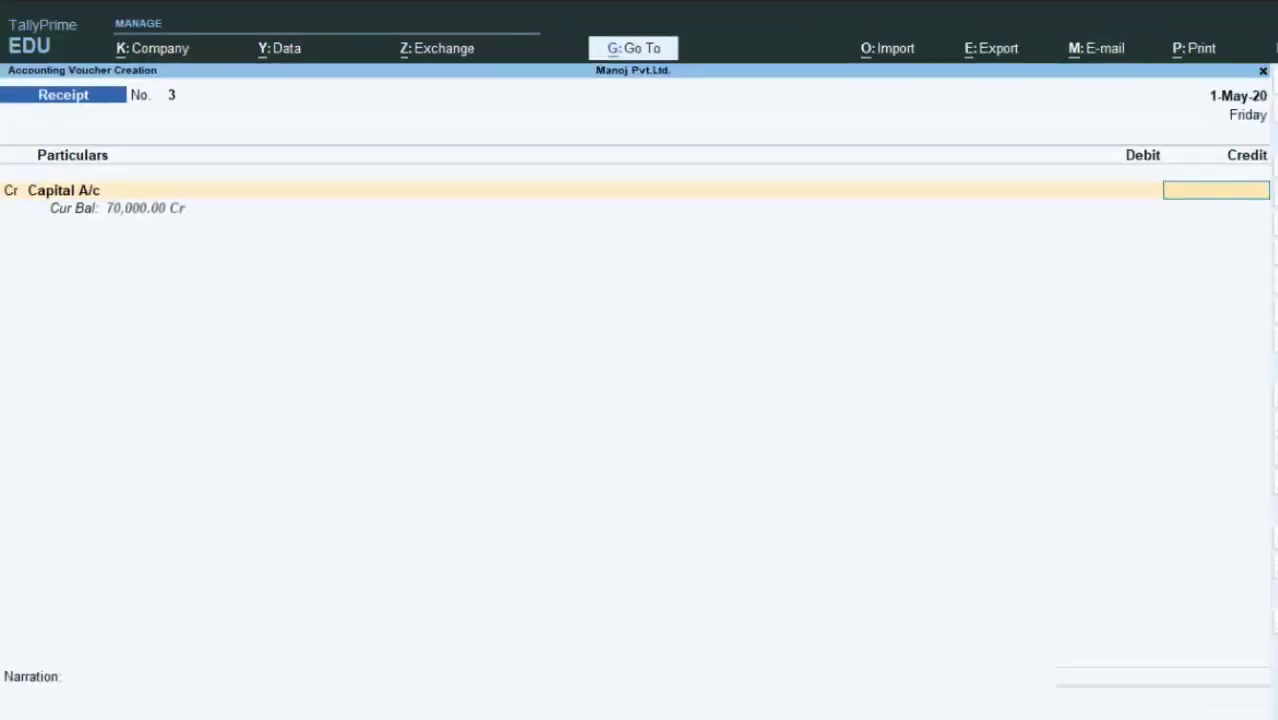
Replace Capital A/c with the debtor's ledger as the credited account in the 1-May-20 receipt.
{"action": "key", "text": "BackSpace"}
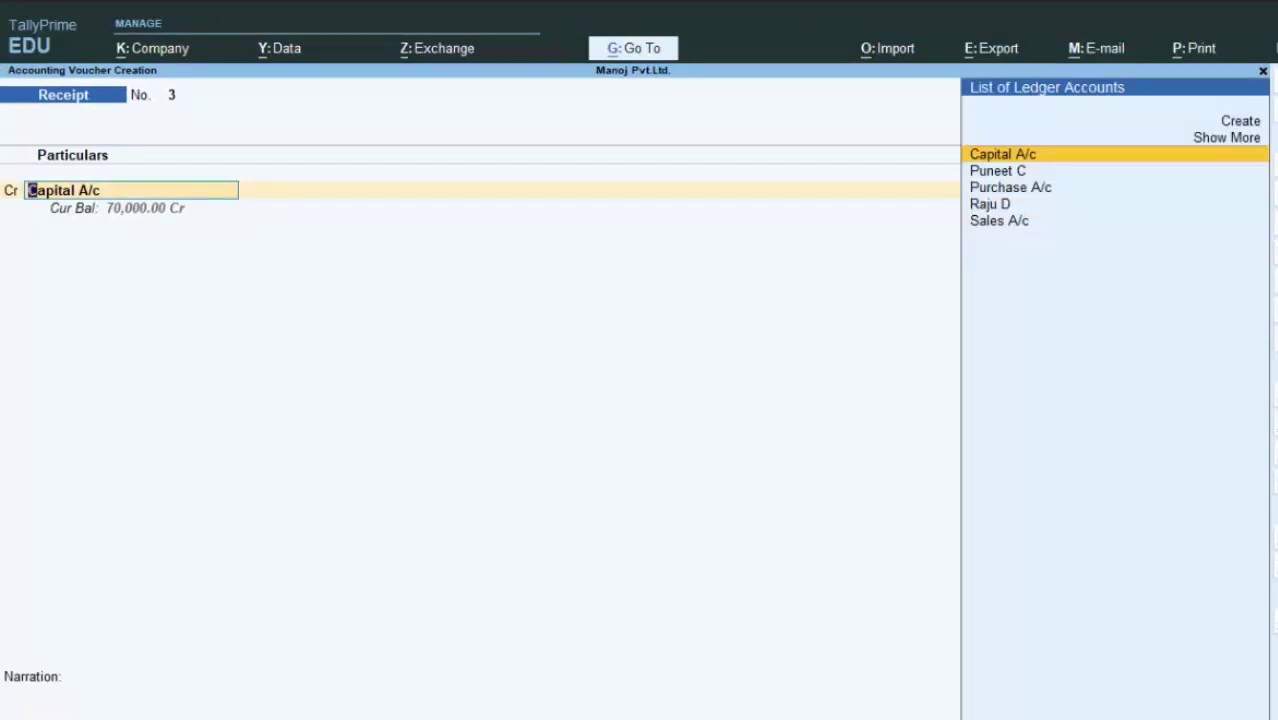
{"action": "key", "text": "Down"}
{"action": "key", "text": "Down"}
{"action": "key", "text": "Down"}
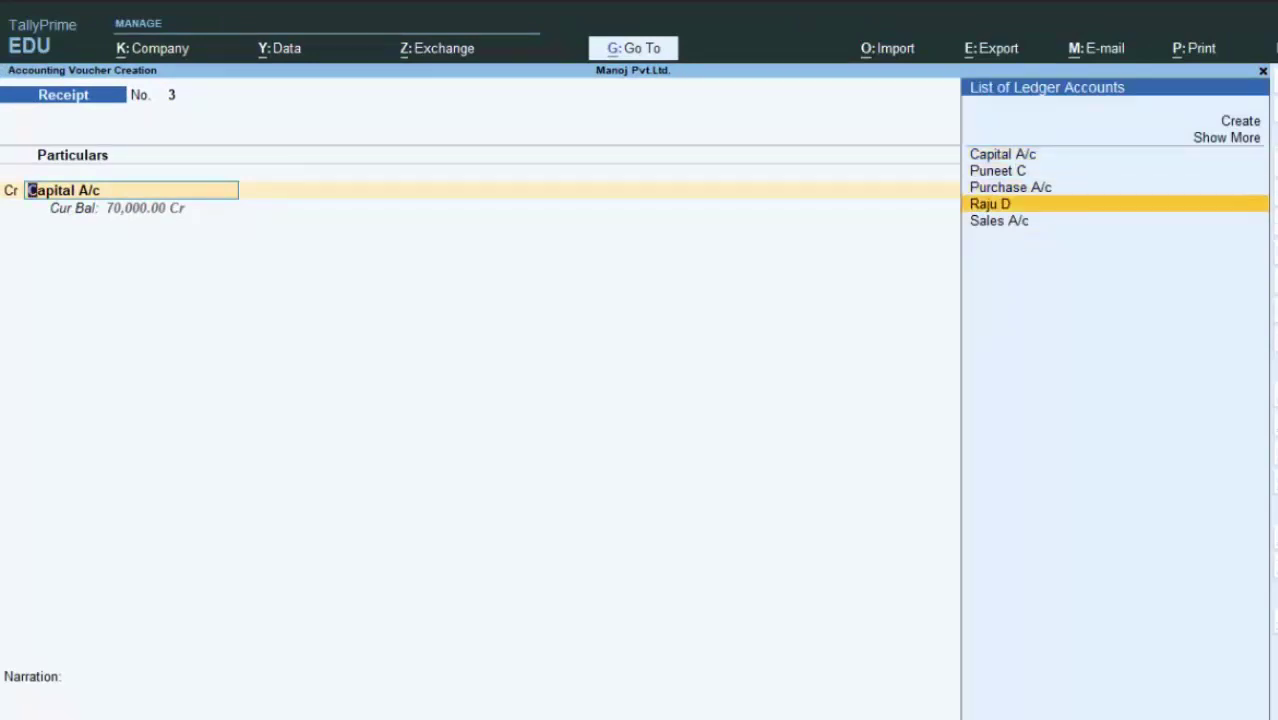
{"action": "key", "text": "Return"}
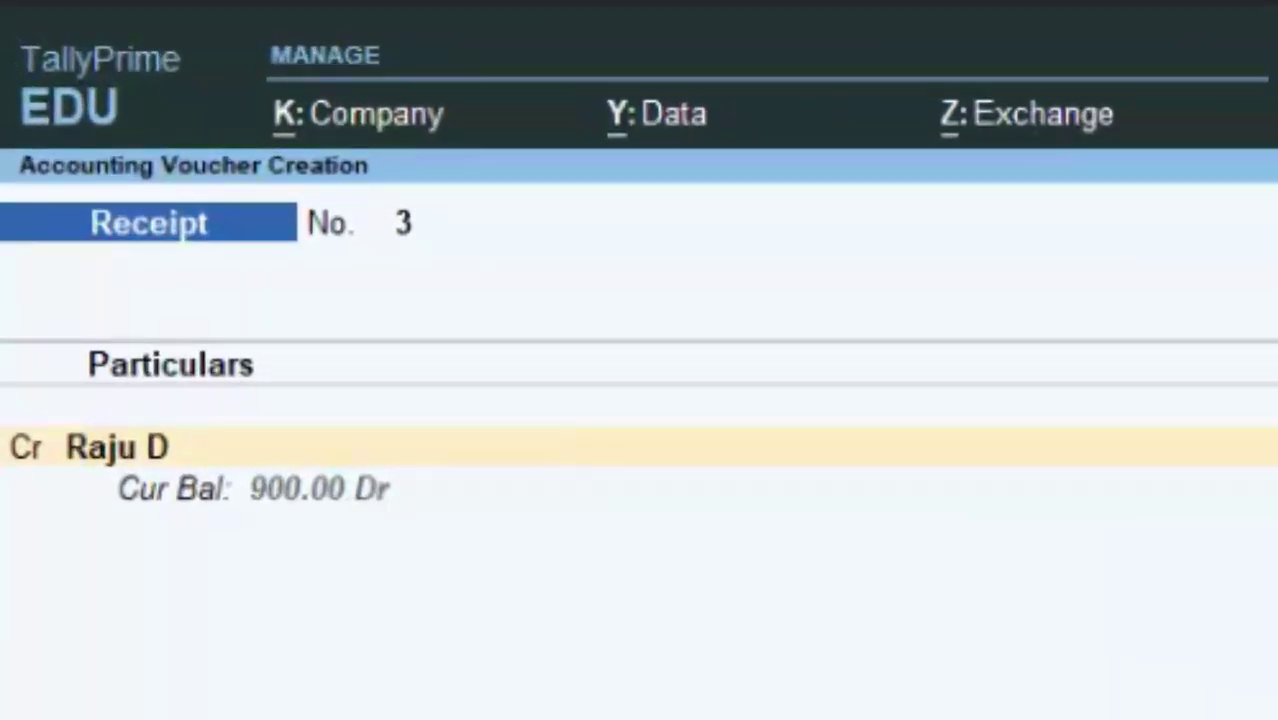
Credit the debtor with 900 and allocate the amount as Agst Ref to bill 1.
{"action": "type", "text": "900"}
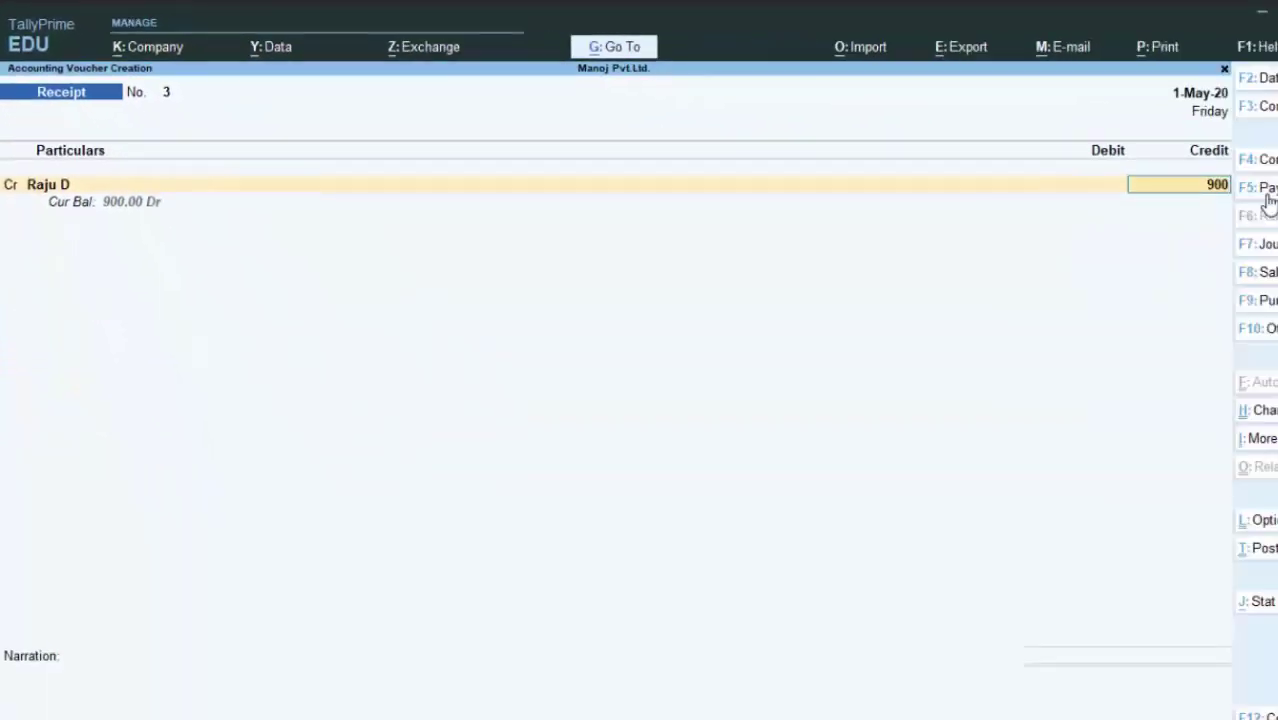
{"action": "key", "text": "Return"}
{"action": "key", "text": "Return"}
{"action": "key", "text": "Return"}
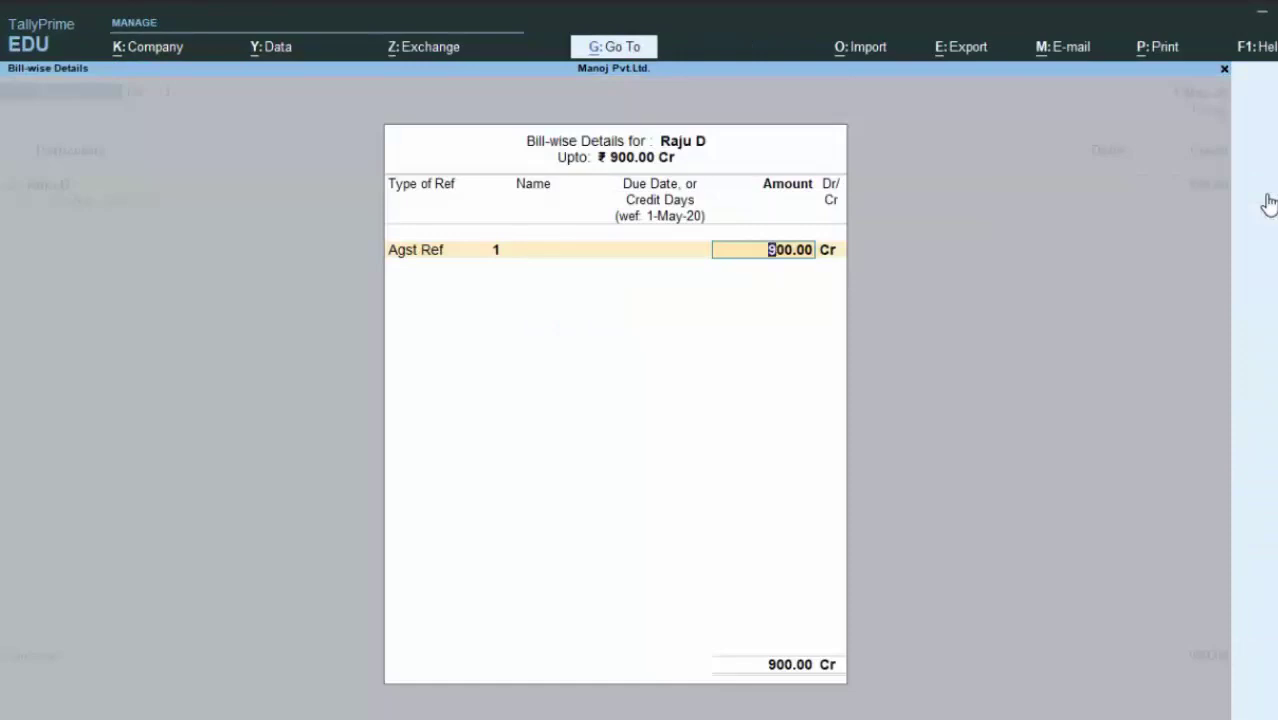
{"action": "key", "text": "Return"}
{"action": "key", "text": "Return"}
Debit Cash with the 900 received and save the 1-May-20 receipt without a narration.
{"action": "key", "text": "Return"}
{"action": "key", "text": "Return"}
{"action": "key", "text": "Return"}
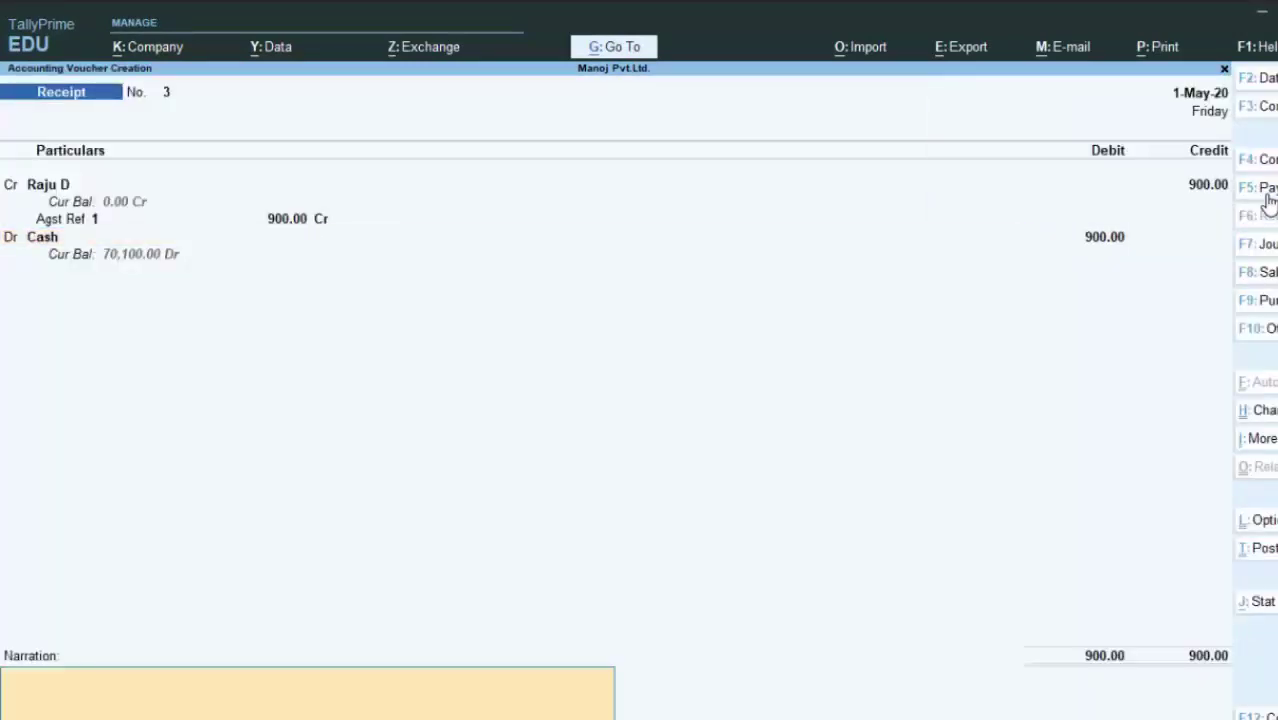
{"action": "key", "text": "Return"}
{"action": "key", "text": "Return"}
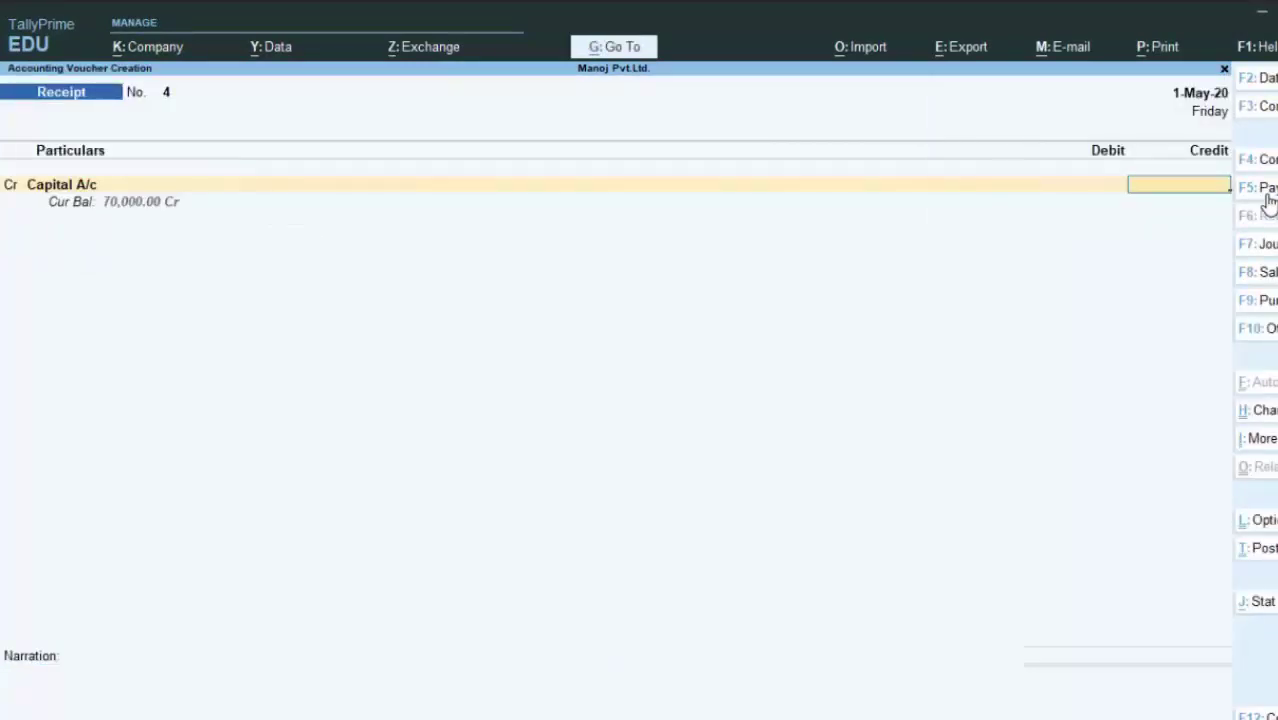
Select the debtor's ledger as the credit account in another receipt voucher to check its current balance.
{"action": "key", "text": "BackSpace"}
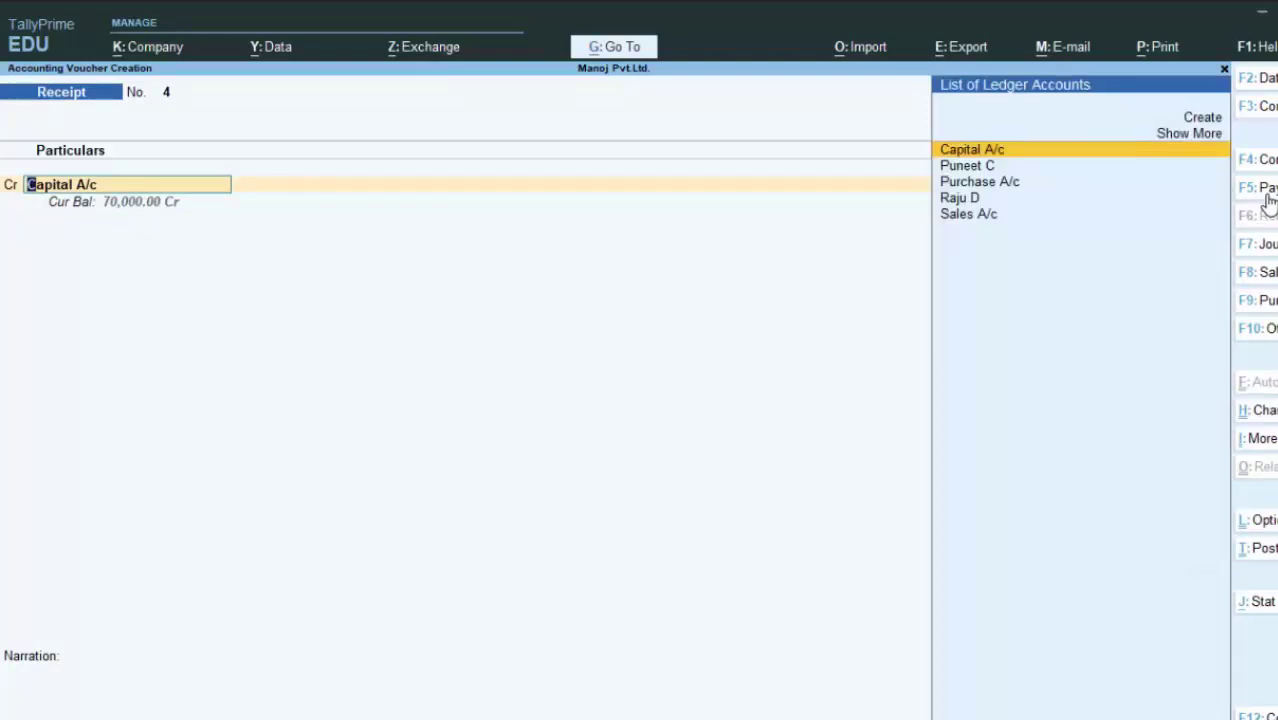
{"action": "key", "text": "Down"}
{"action": "key", "text": "Down"}
{"action": "key", "text": "Down"}
{"action": "key", "text": "Return"}
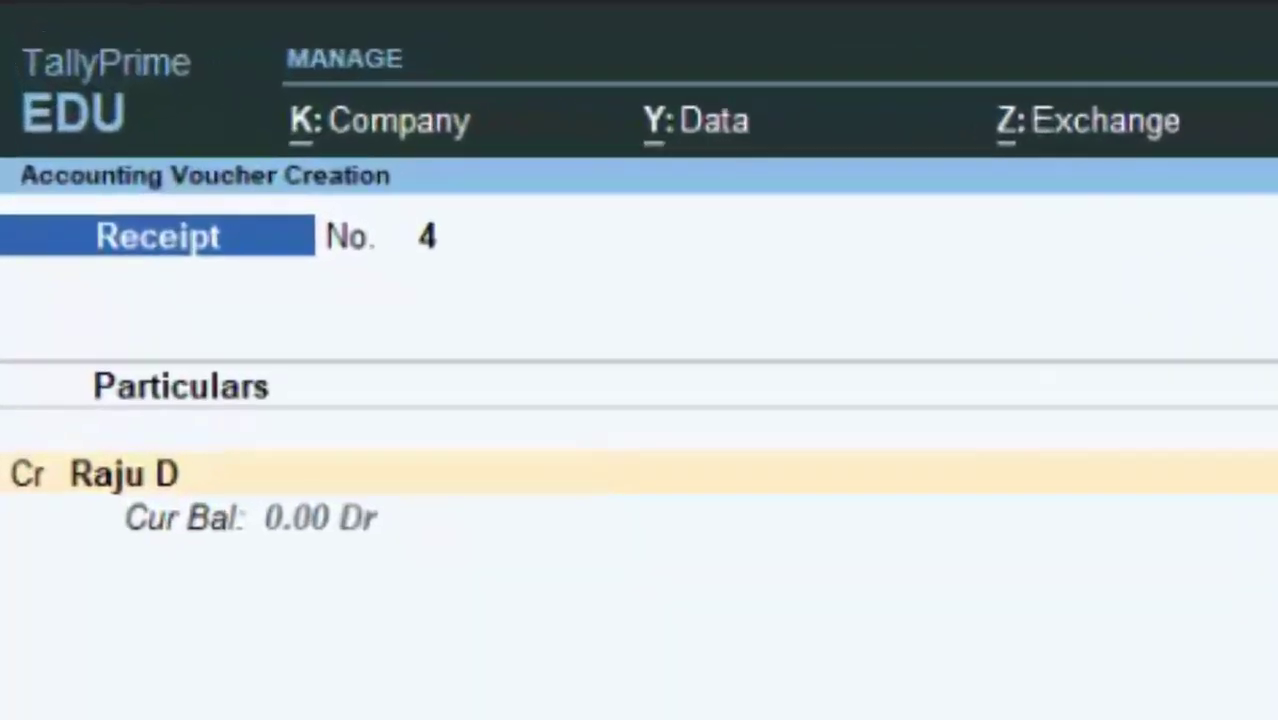